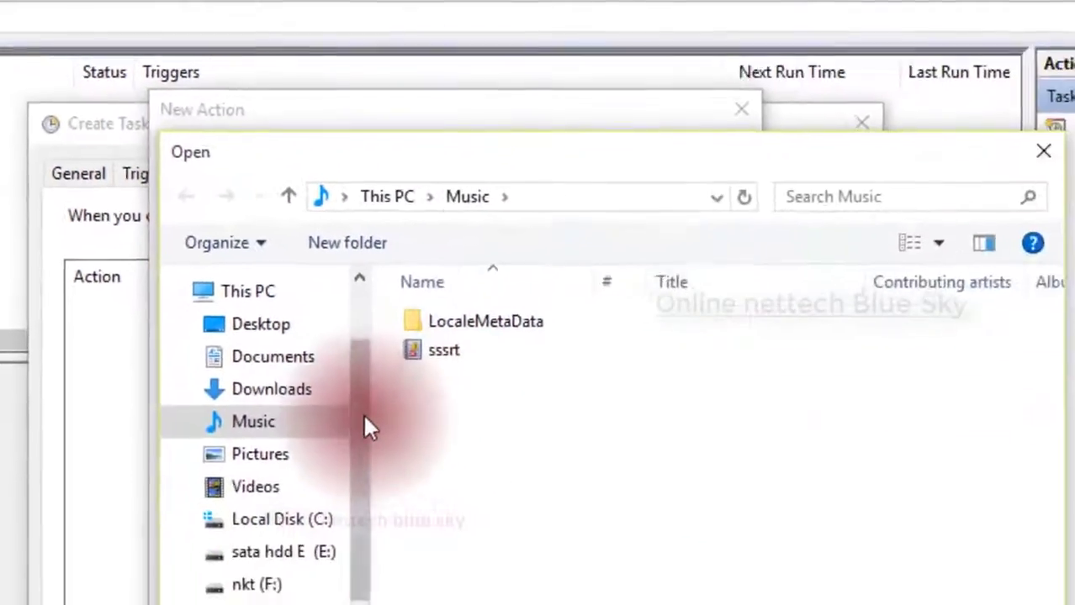
drag(362, 414, 352, 525)
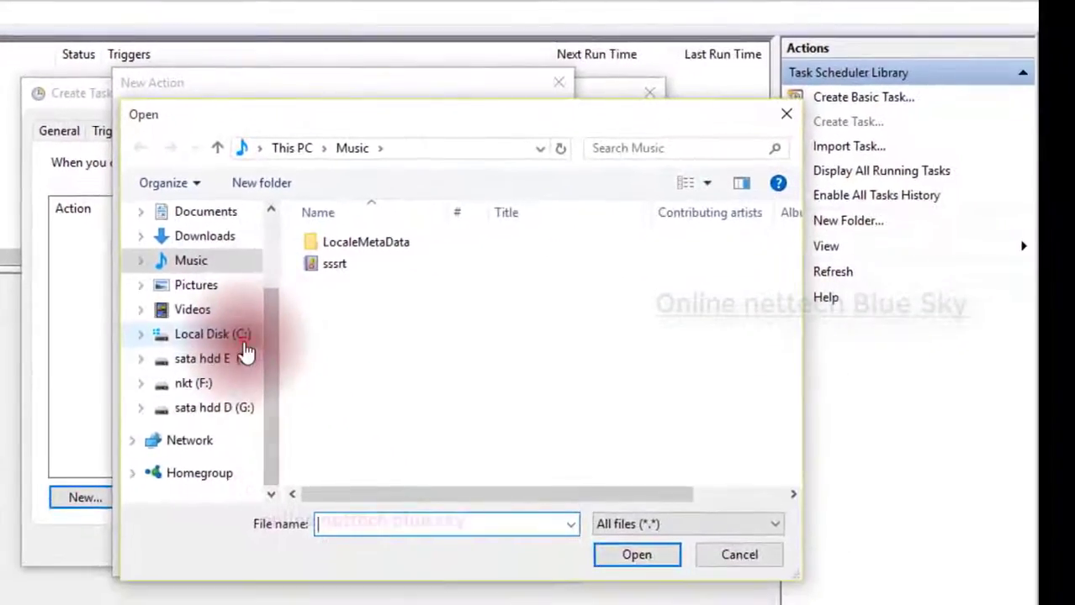
click(242, 340)
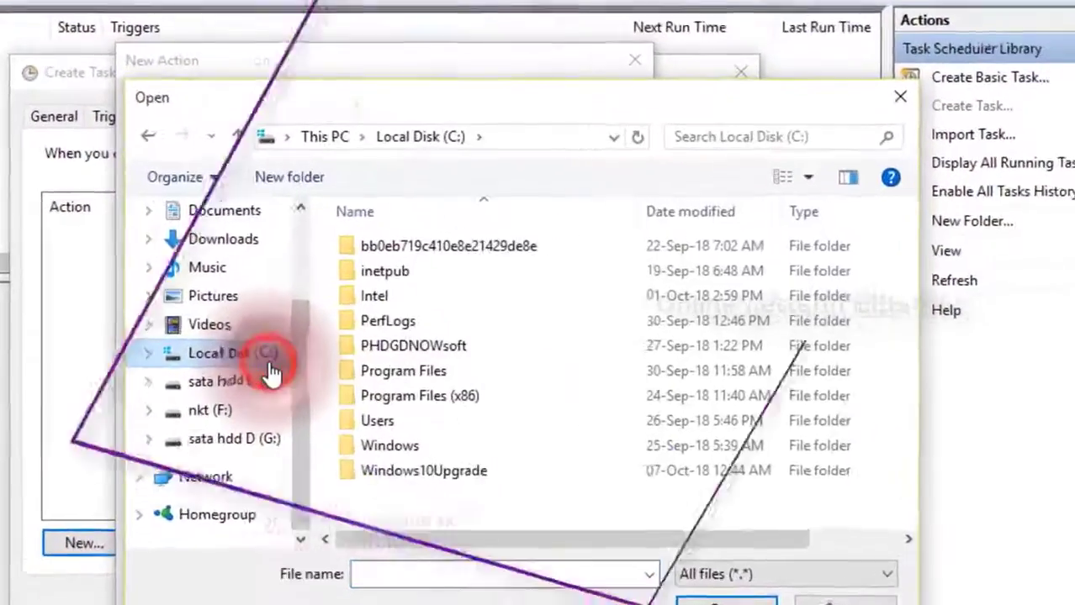
click(531, 404)
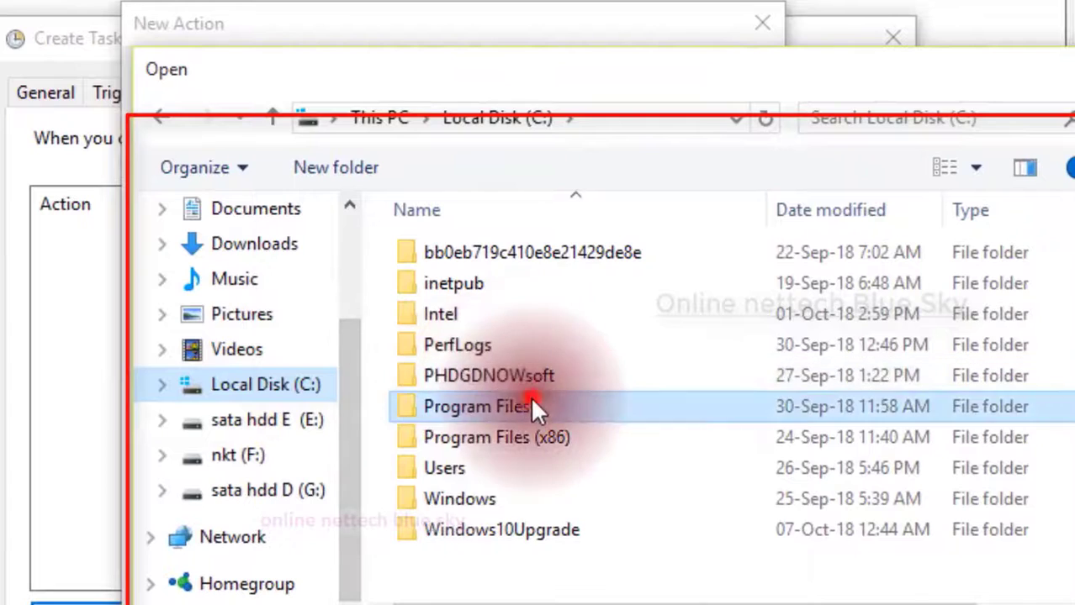
double_click(532, 407)
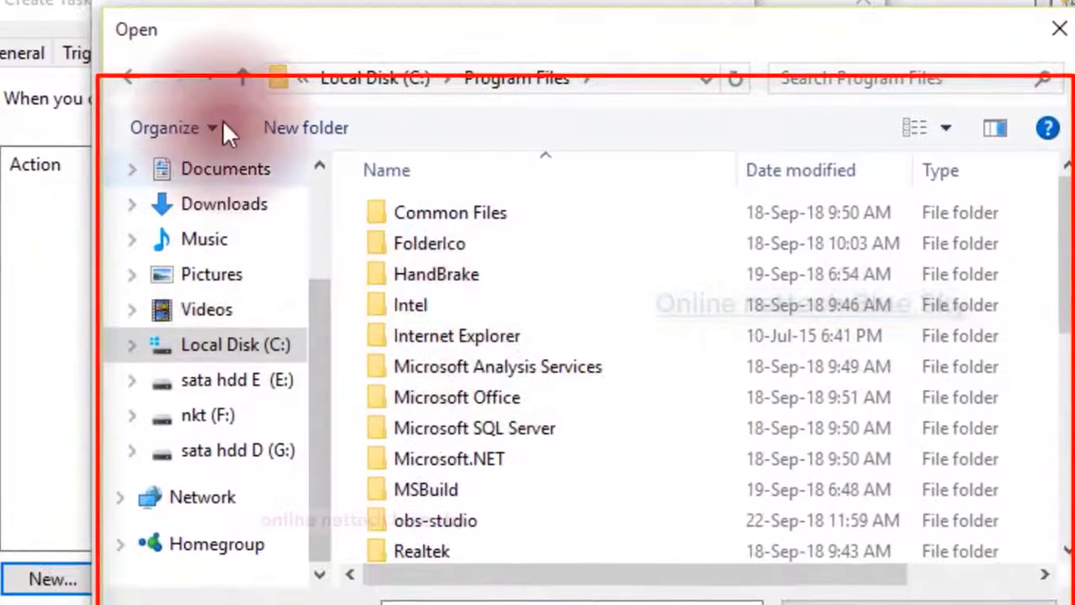
click(134, 76)
click(134, 76)
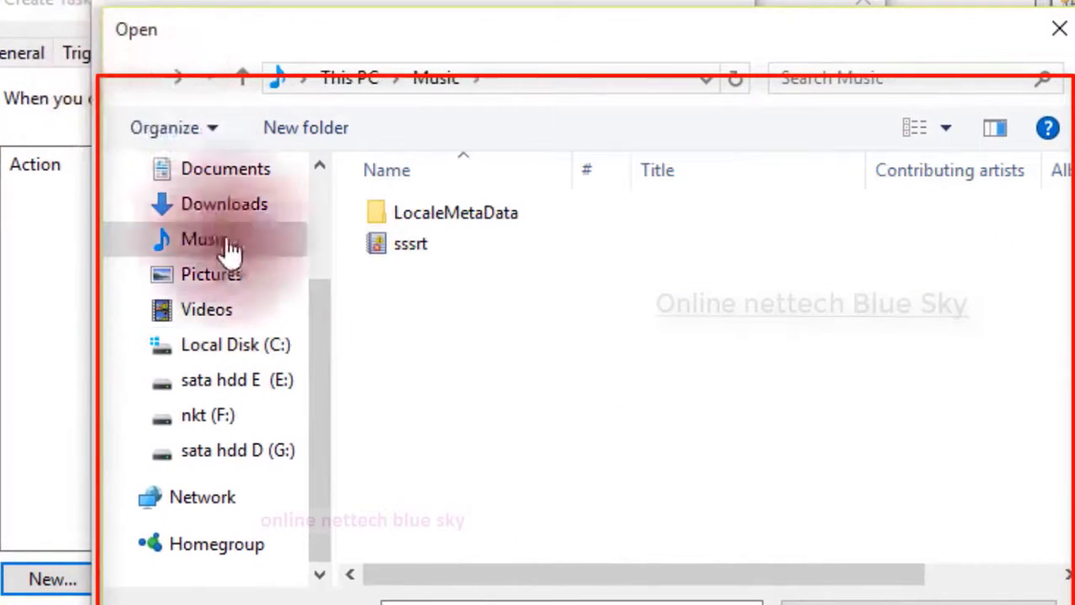
scroll(305, 360, up, 2)
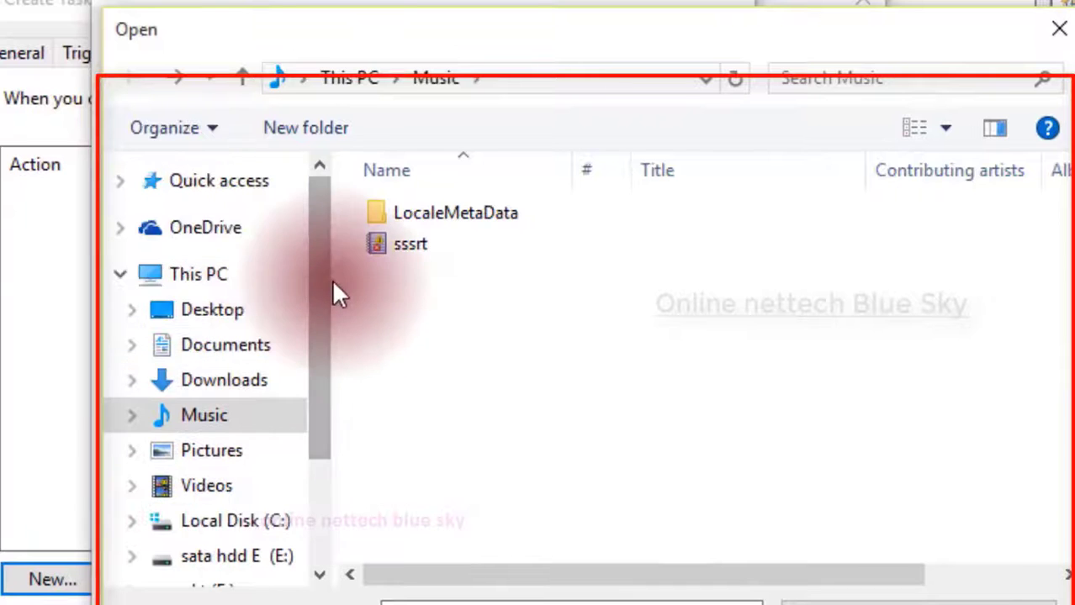
Open Local Disk (C:) from This PC in the program browsing dialog
click(233, 275)
scroll(685, 340, down, 5)
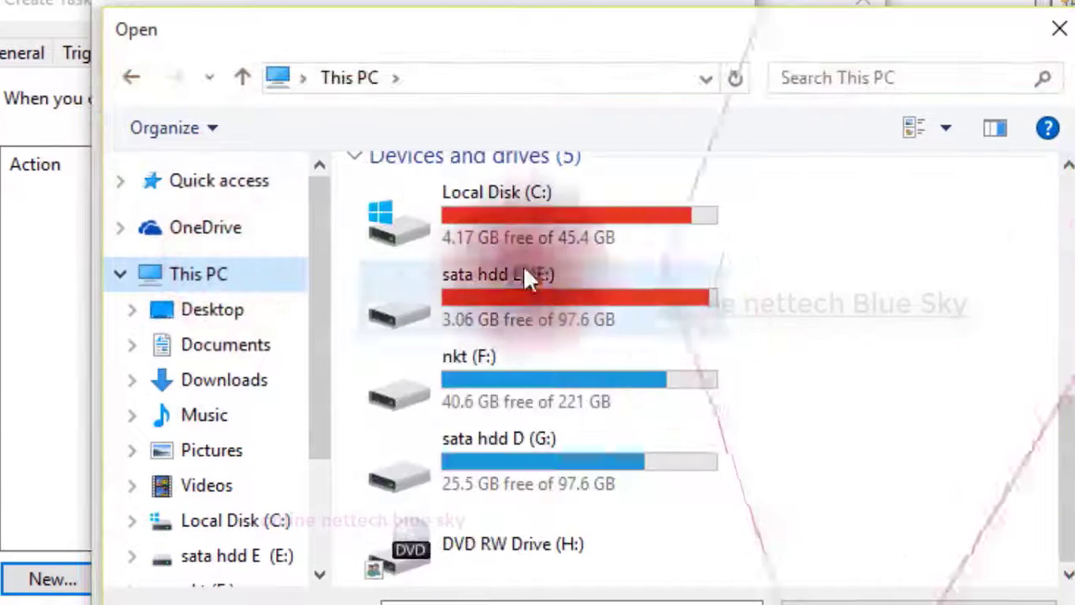
double_click(533, 227)
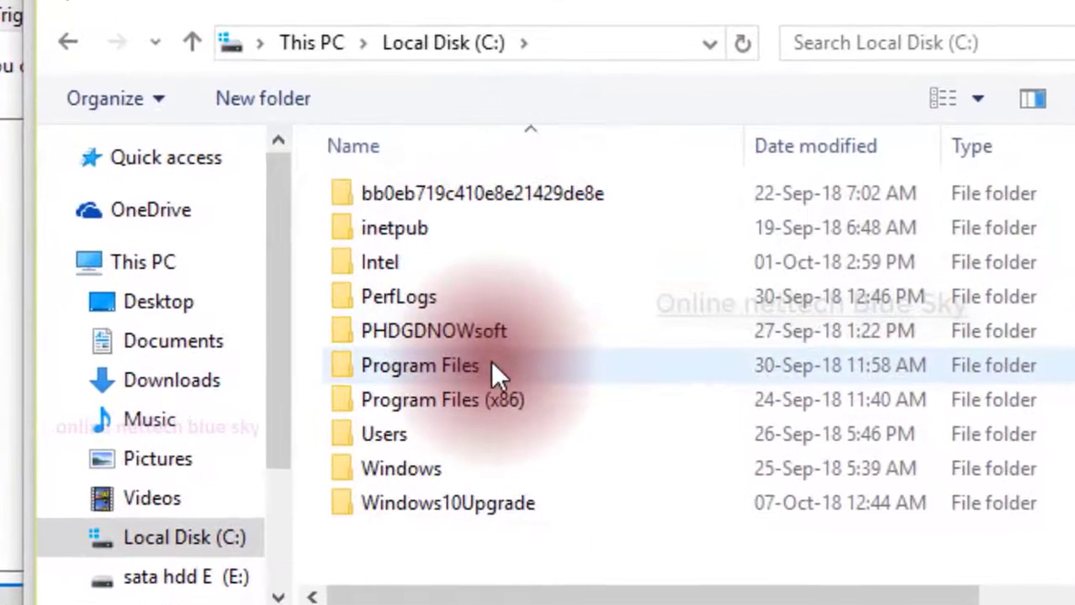
double_click(492, 367)
scroll(508, 248, down, 5)
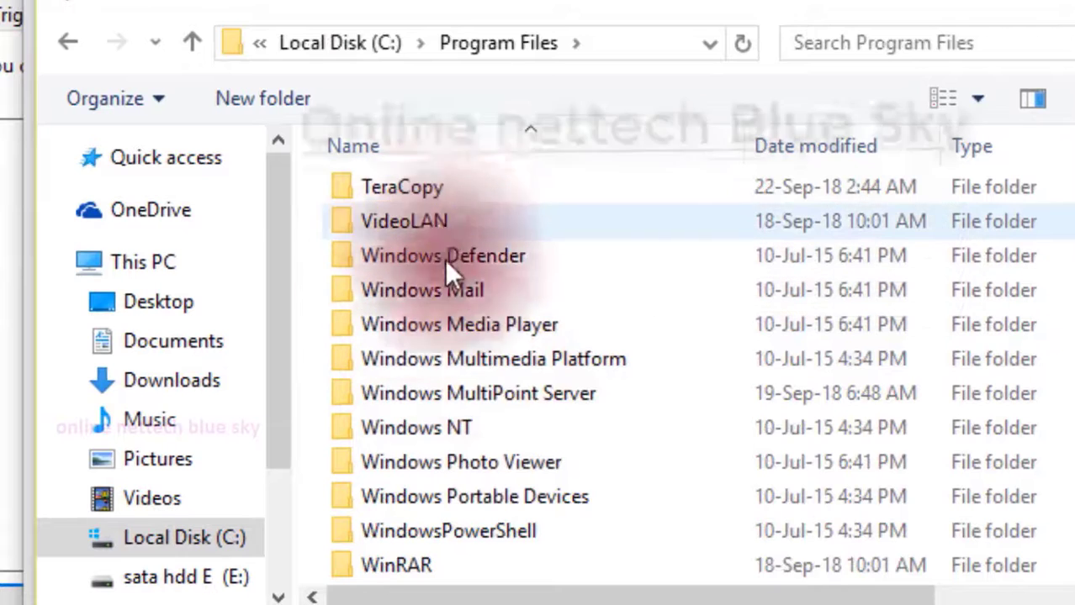
scroll(485, 349, up, 5)
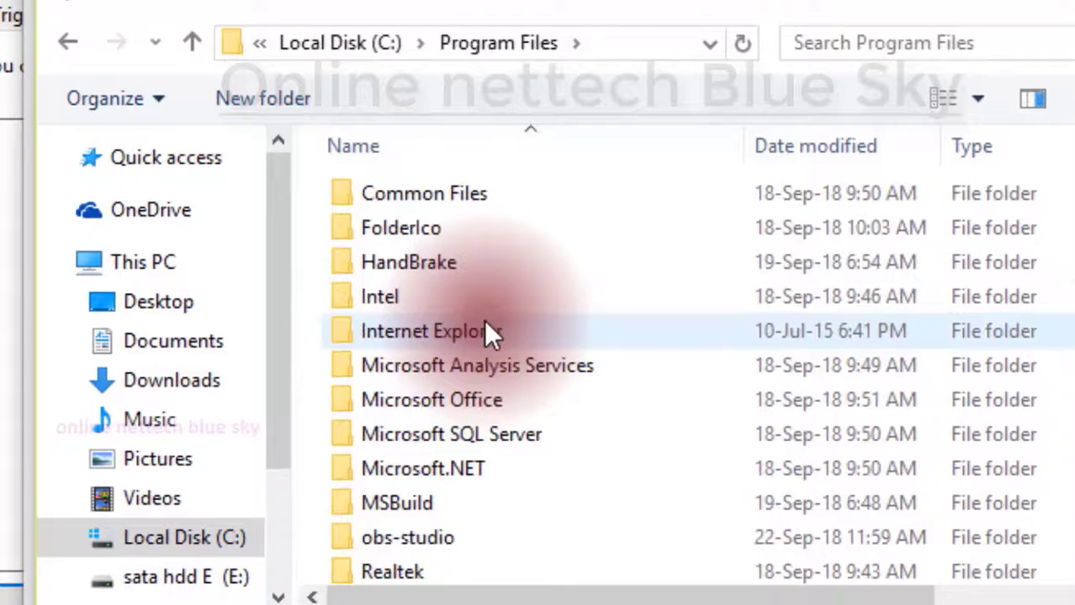
scroll(484, 286, down, 5)
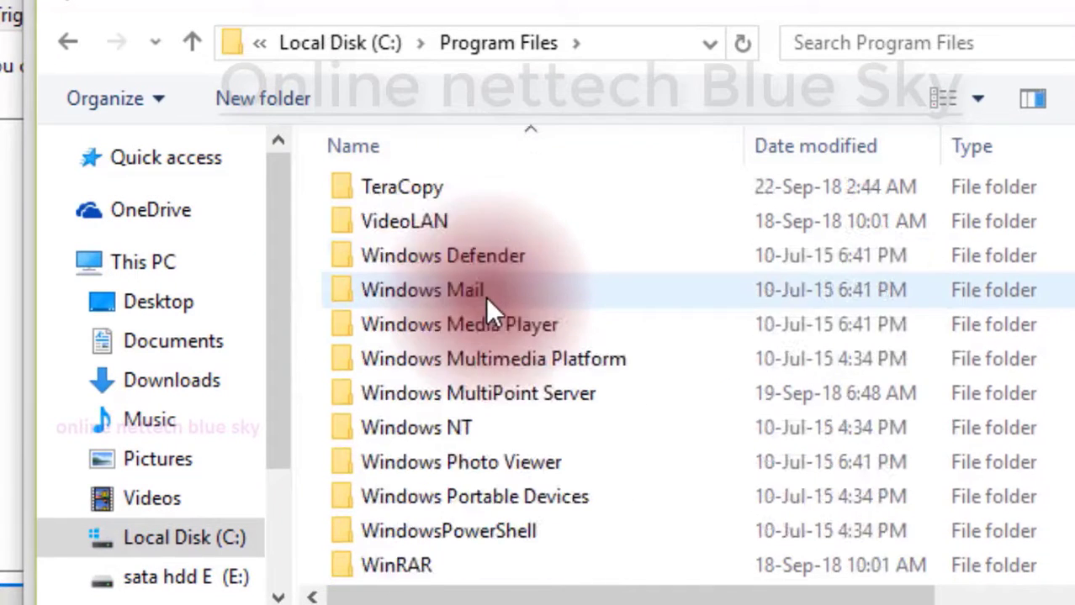
scroll(425, 179, up, 3)
click(72, 44)
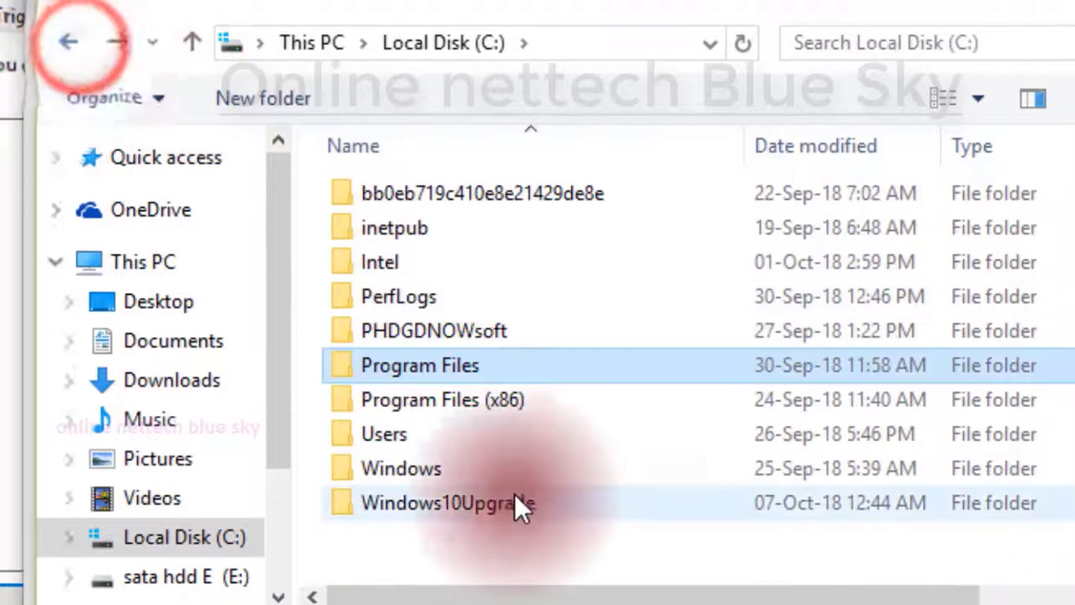
Choose the notepad++ application from the Notepad++ folder in Program Files (x86) as the program to start
click(521, 405)
double_click(521, 406)
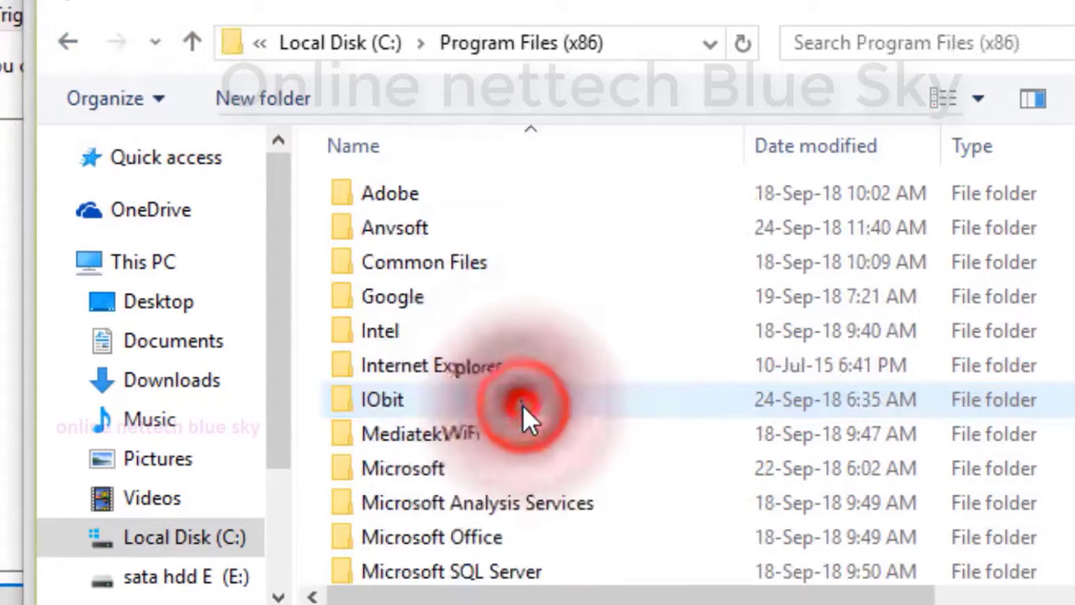
scroll(517, 294, down, 1)
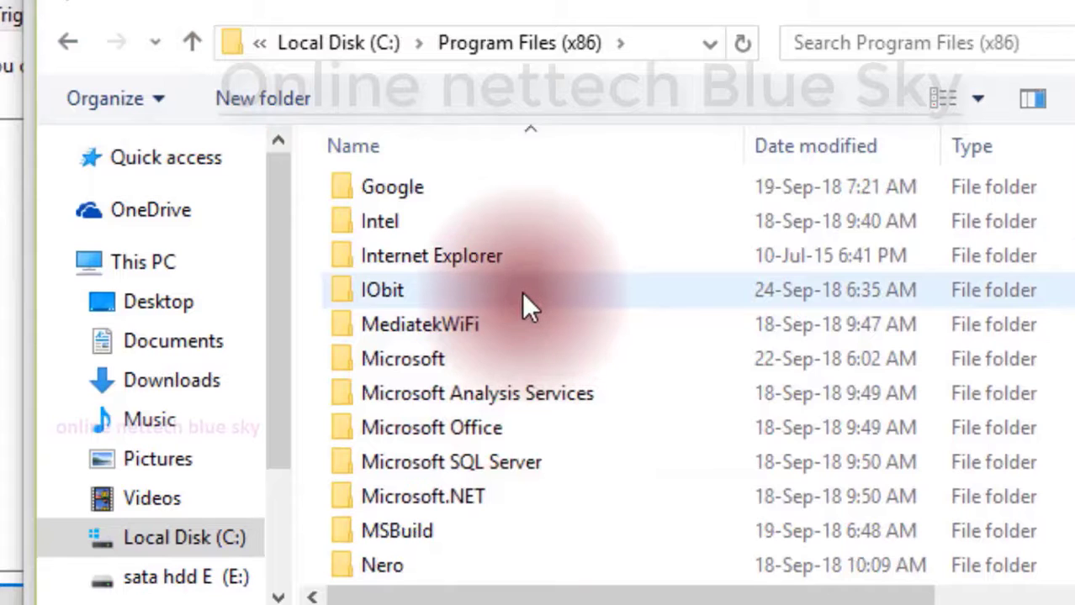
scroll(506, 389, down, 4)
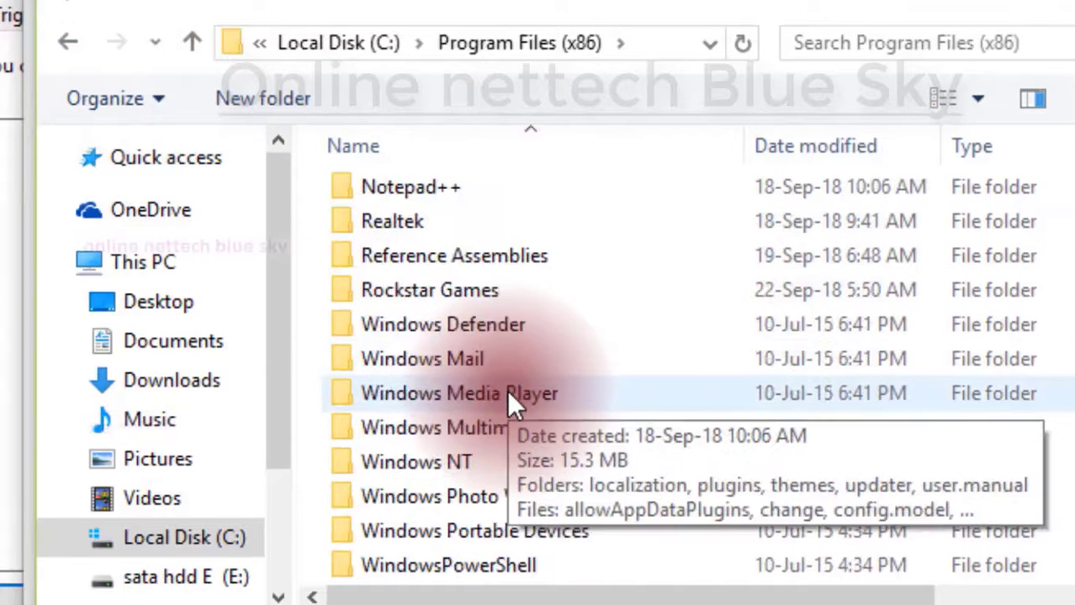
scroll(508, 370, up, 1)
double_click(519, 324)
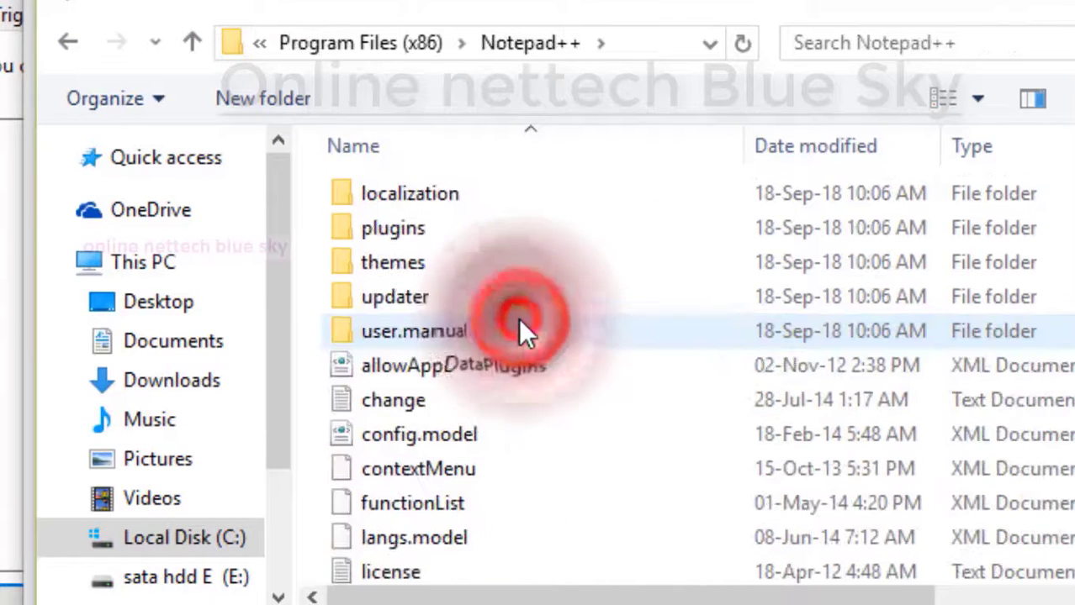
scroll(520, 320, down, 3)
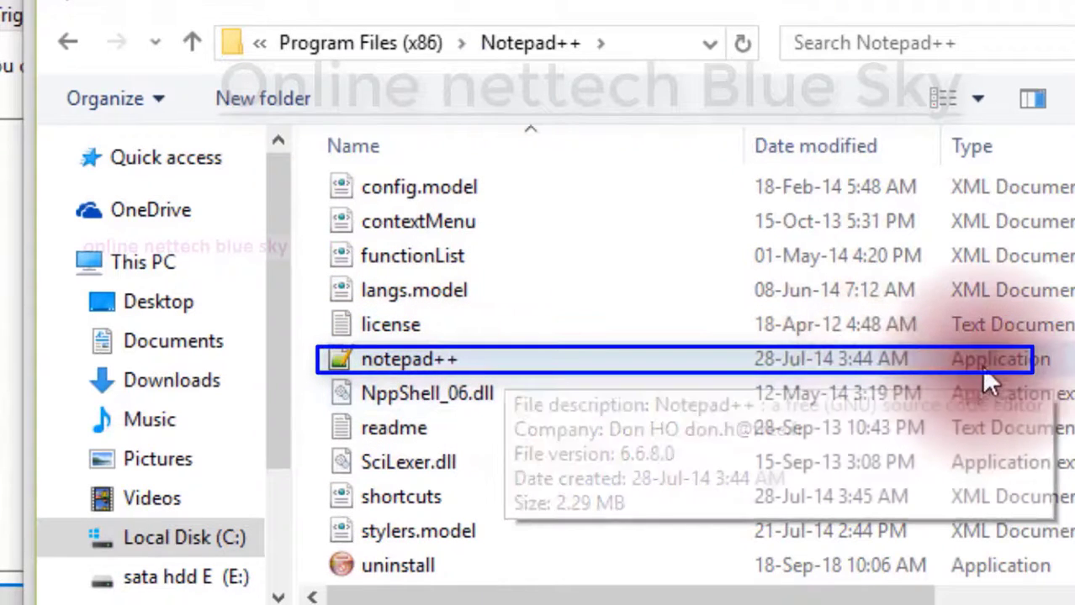
click(988, 374)
click(870, 604)
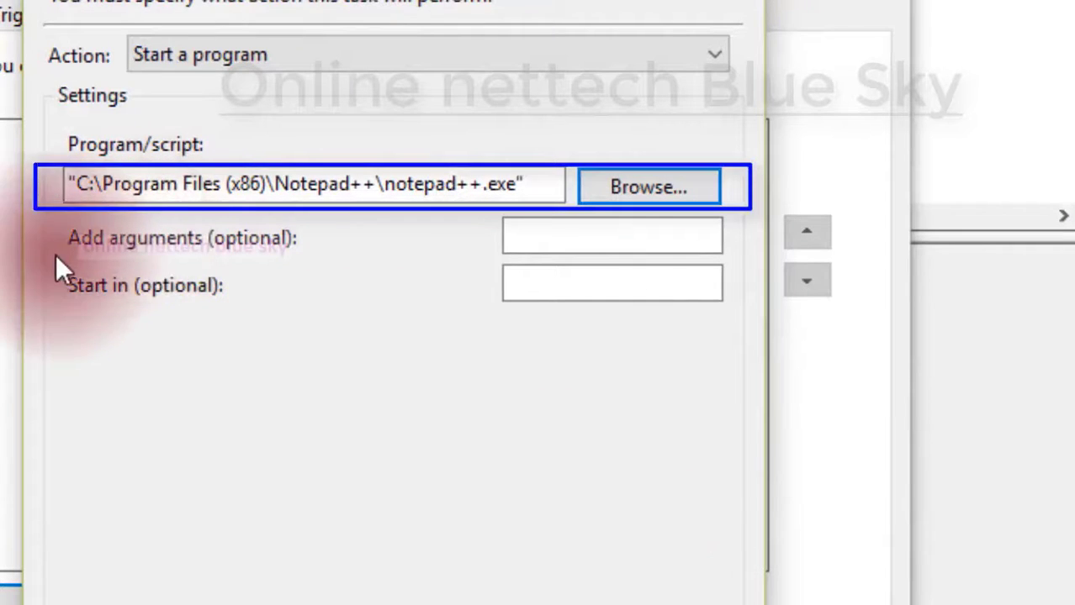
Set the action's optional arguments to "notepad start" and its start-in value to "task"
click(511, 240)
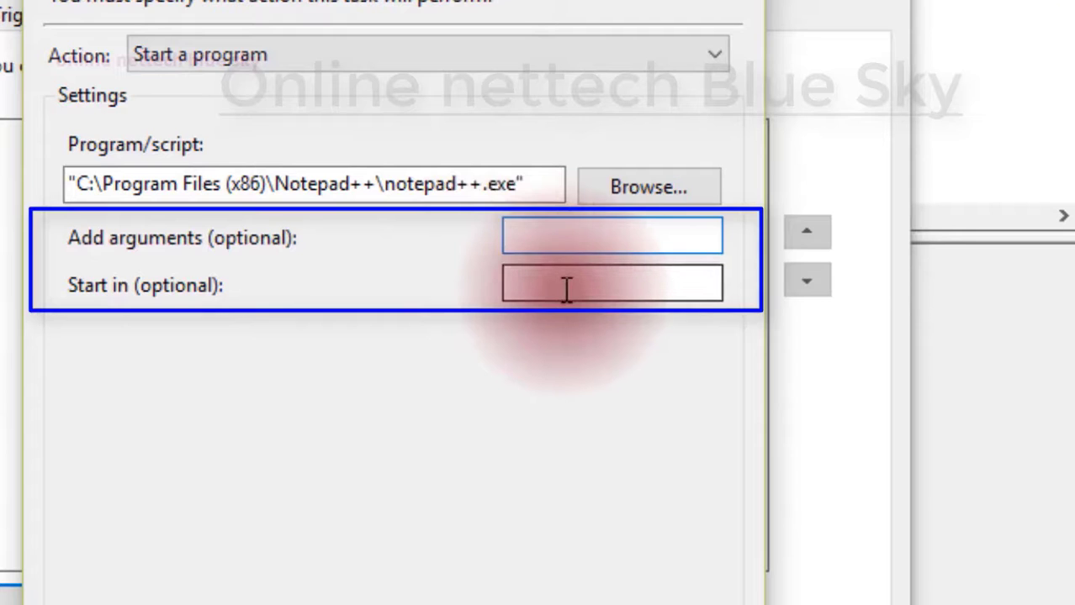
text(notepad start)
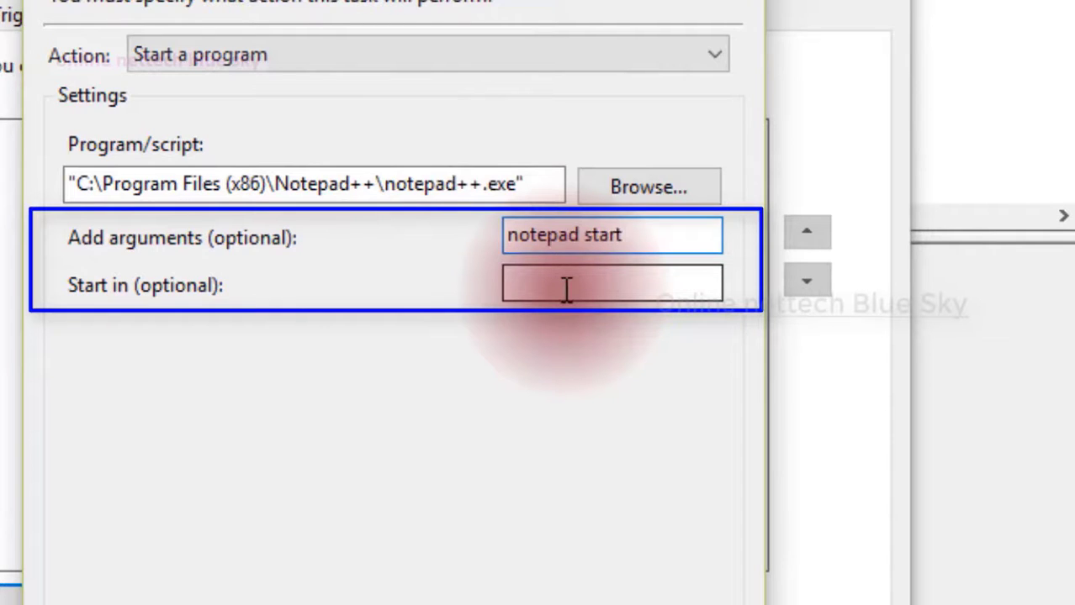
click(567, 290)
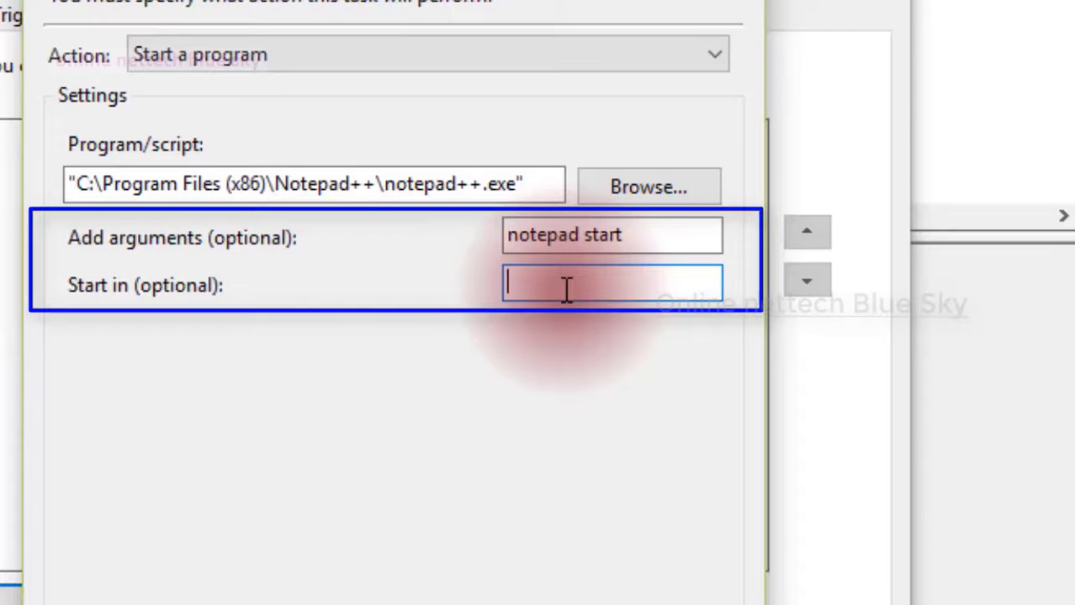
text(task)
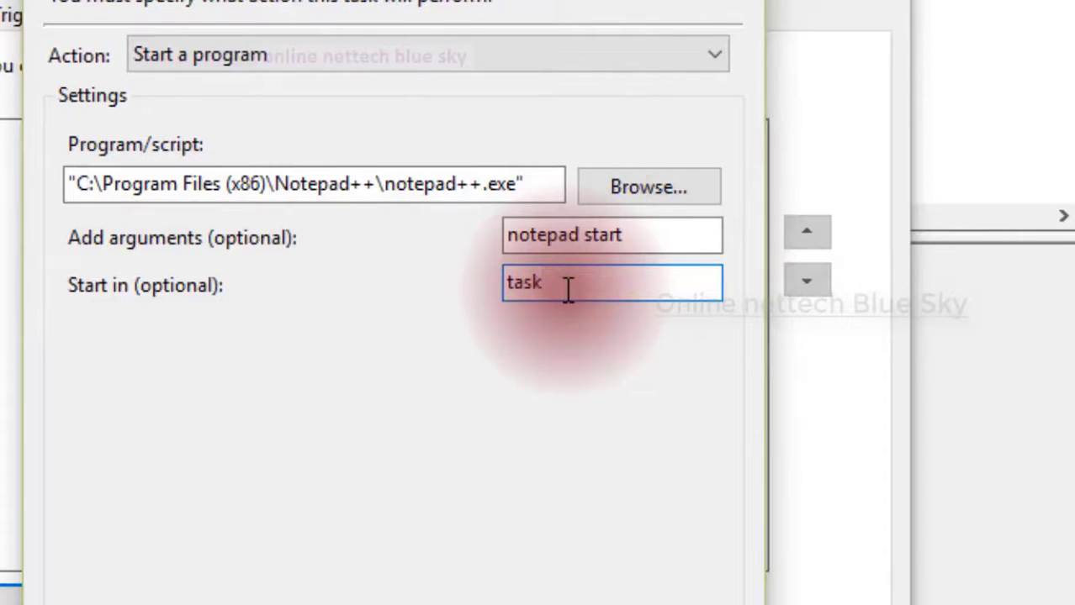
Check the available action types, keep Start a program, and confirm the new action
click(494, 57)
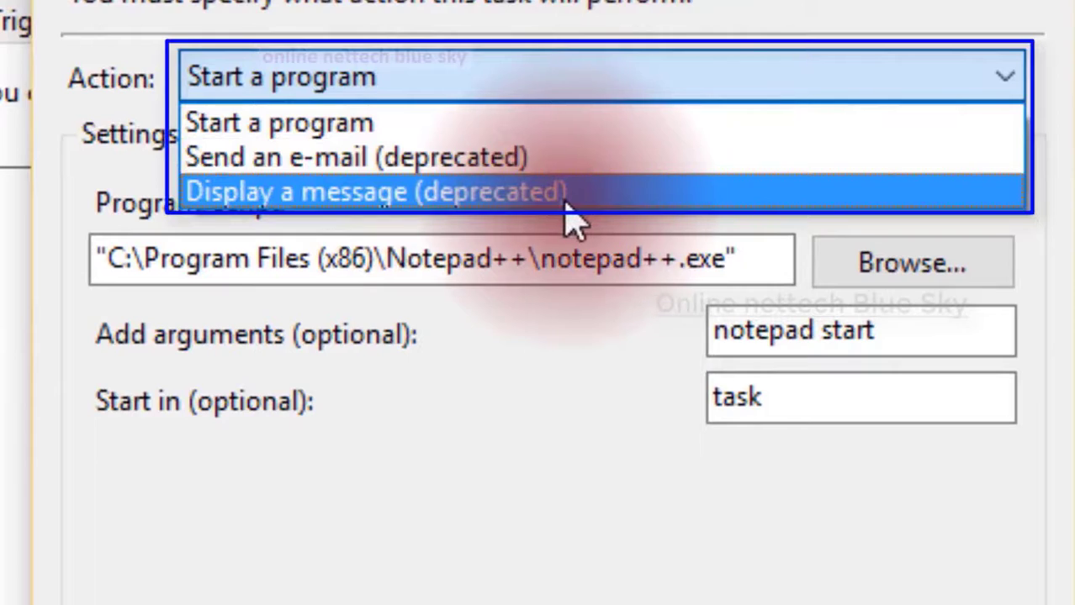
click(584, 445)
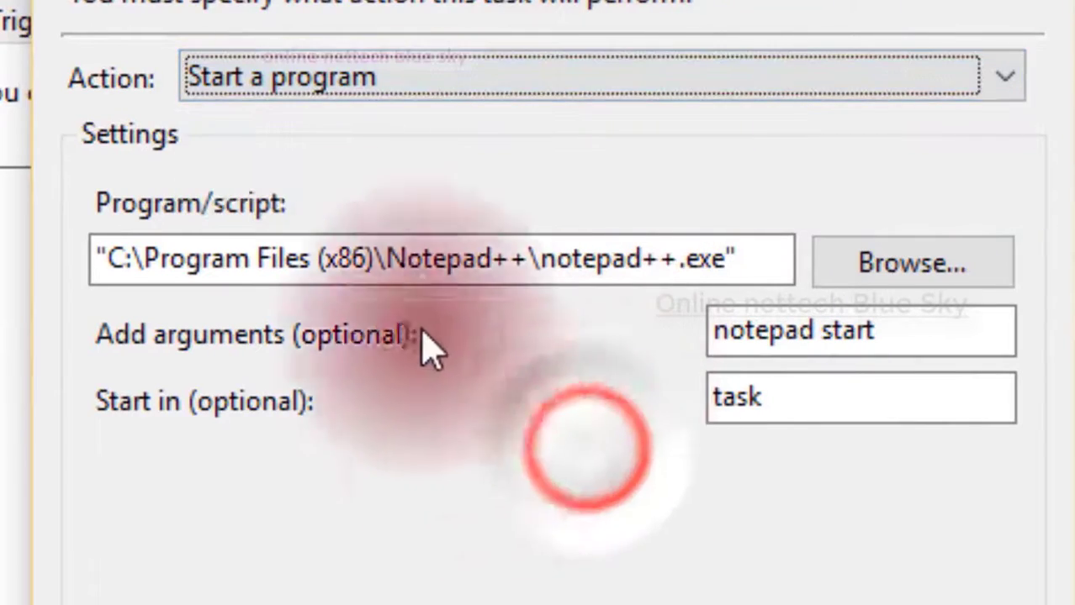
click(484, 84)
click(486, 84)
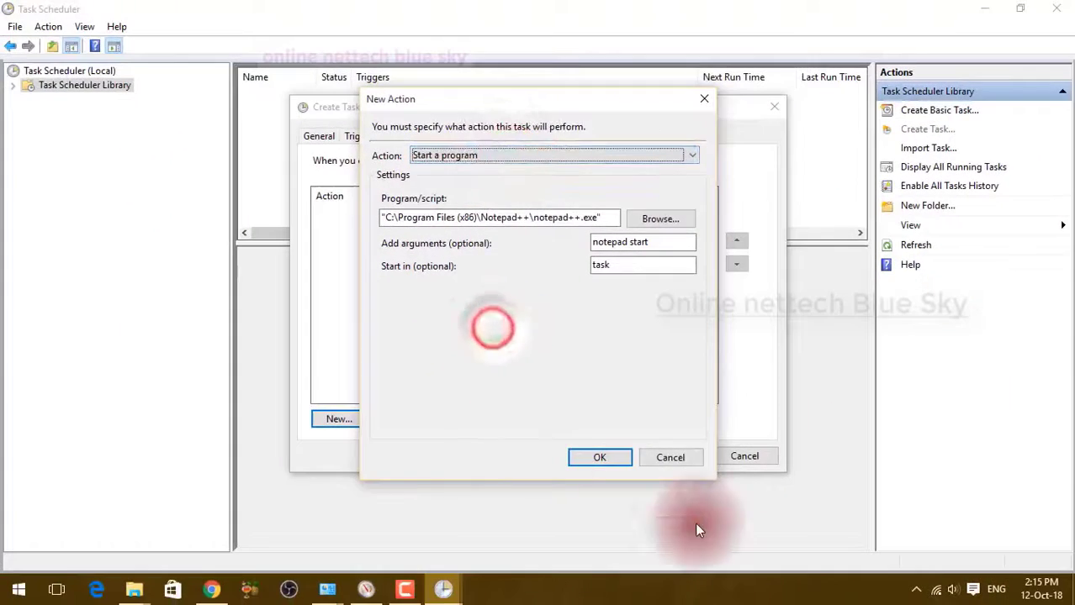
click(602, 460)
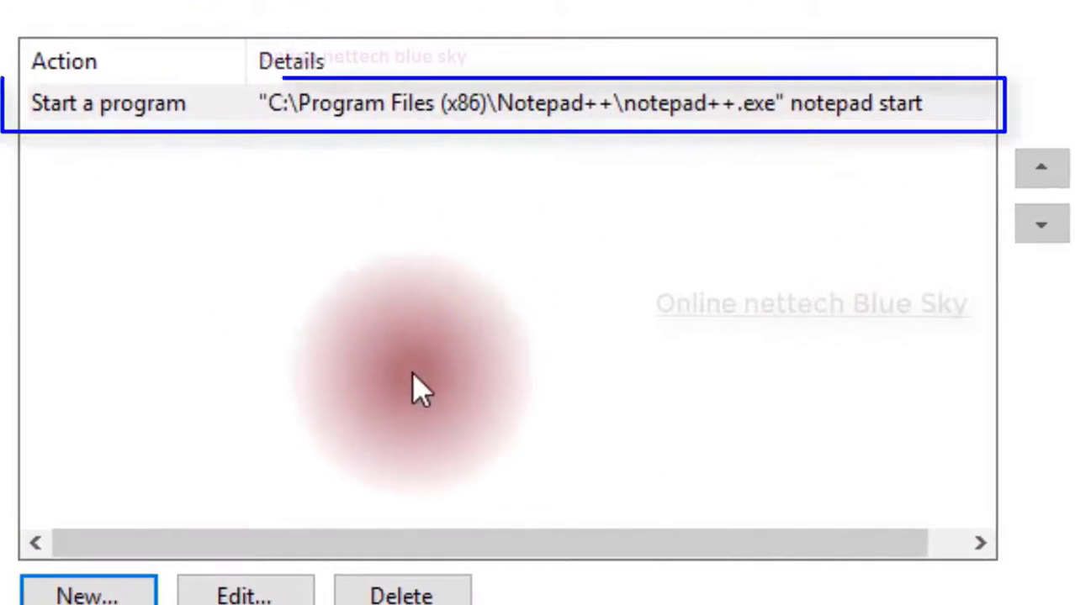
In the task's conditions, enable starting only if the computer is idle for 10 minutes, with a 1 hour wait for idle
click(390, 114)
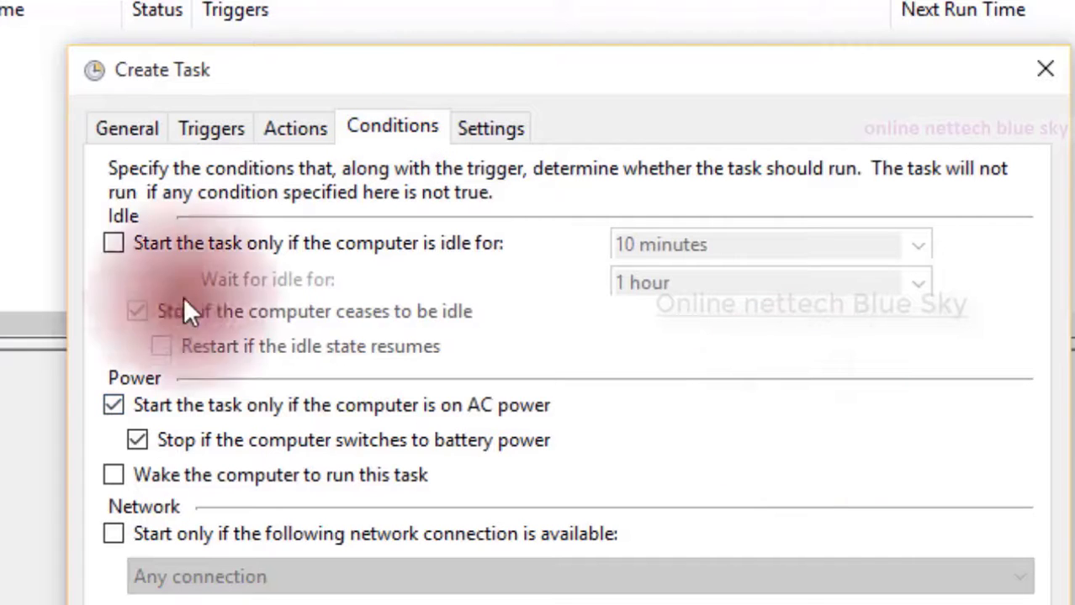
click(133, 243)
click(707, 219)
click(664, 269)
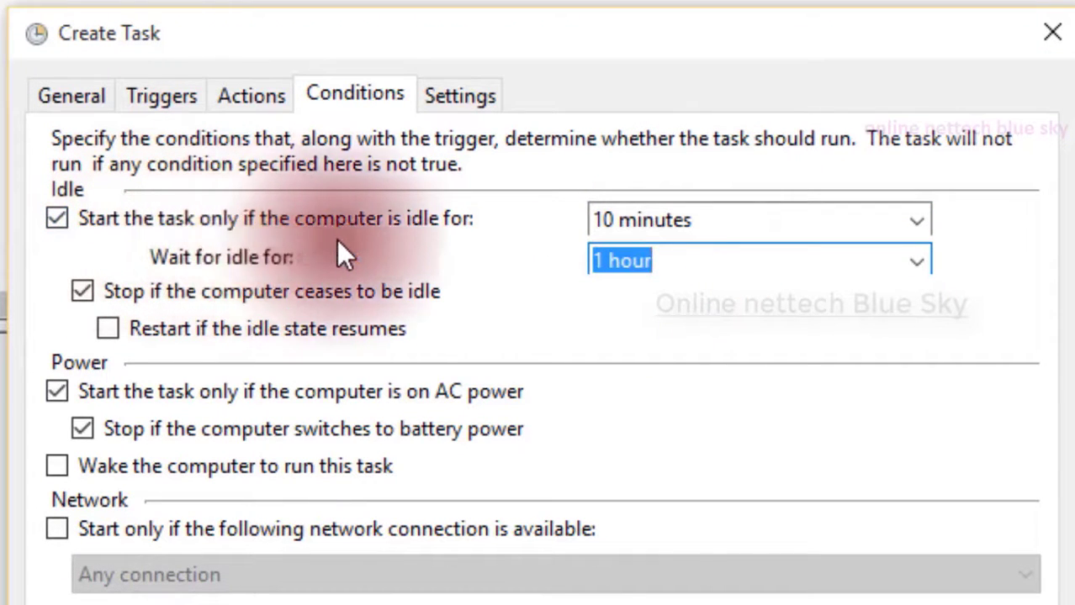
click(681, 226)
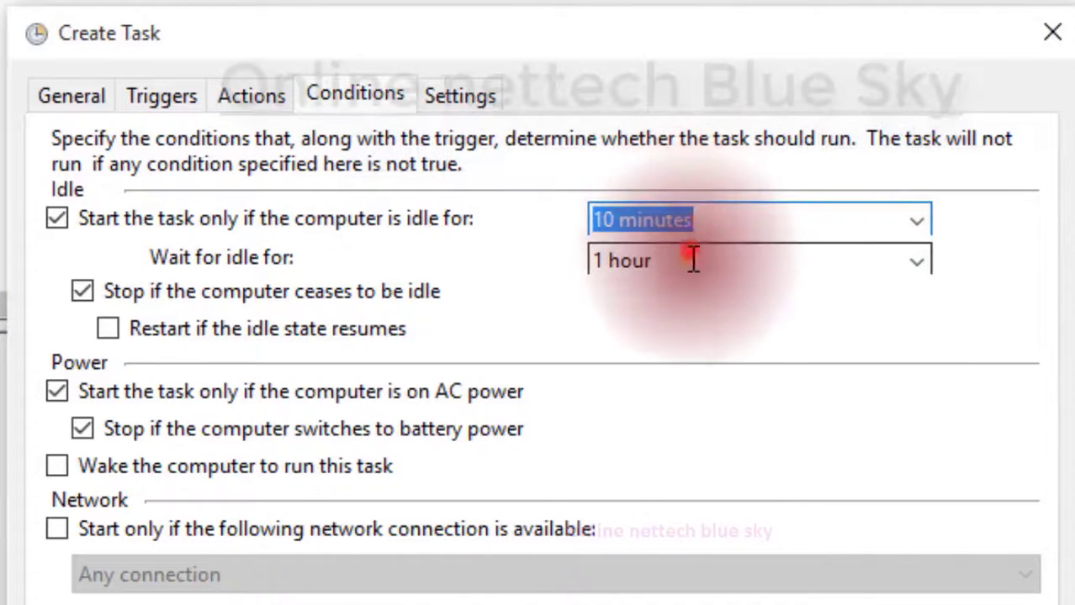
click(691, 255)
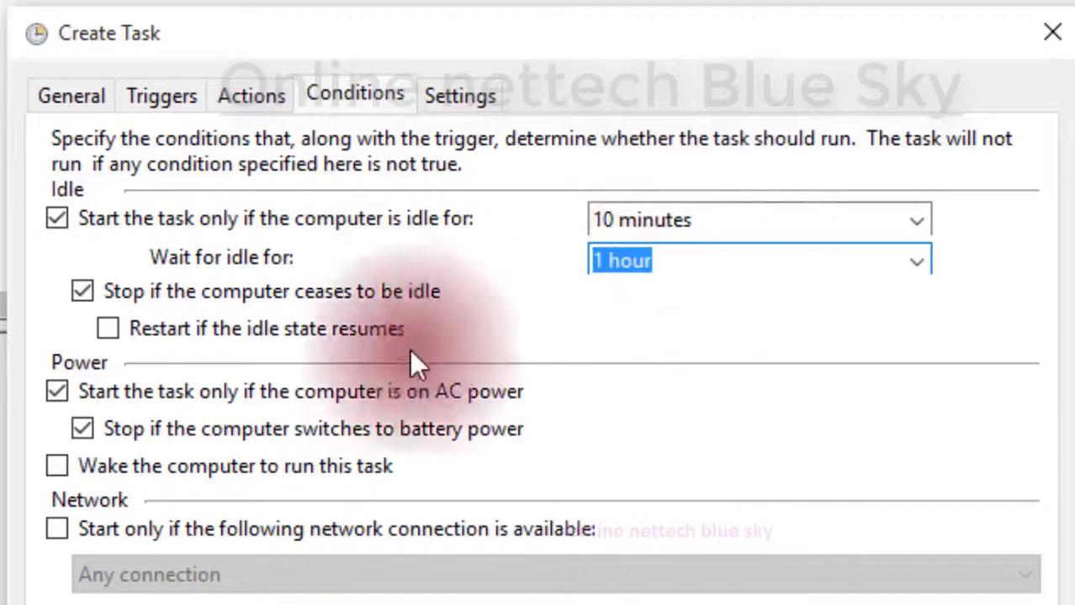
Try toggling the options that stop the task when idling ends and restart it when the idle state resumes
click(383, 292)
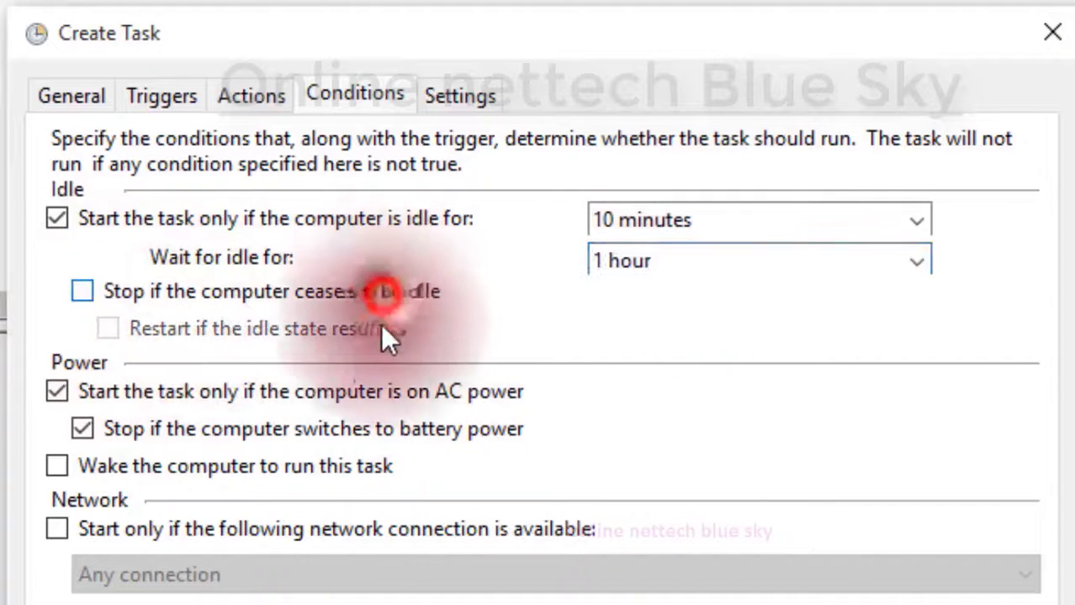
click(315, 293)
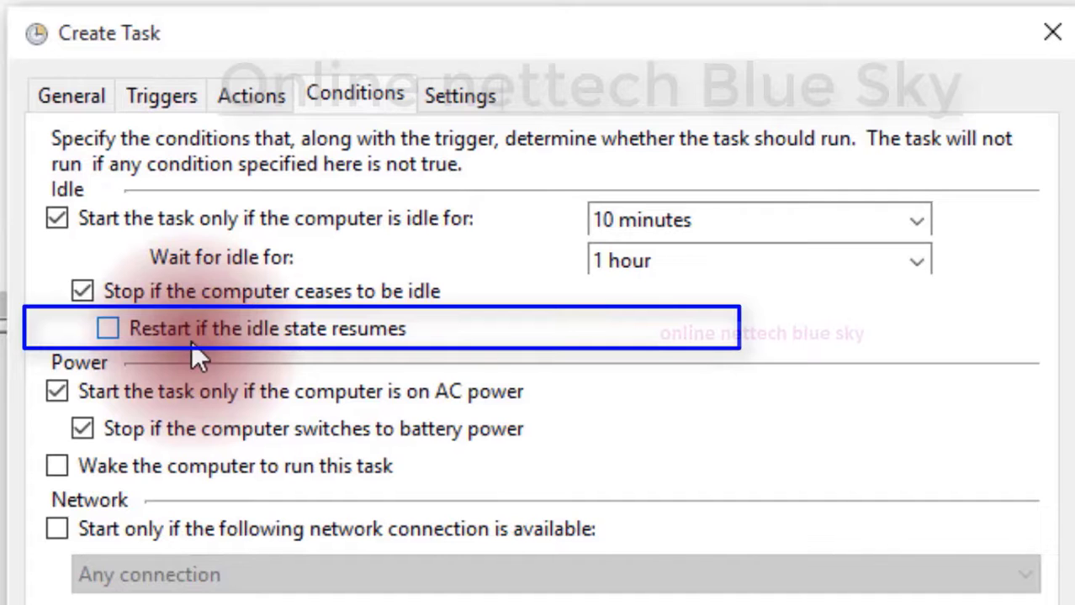
click(191, 341)
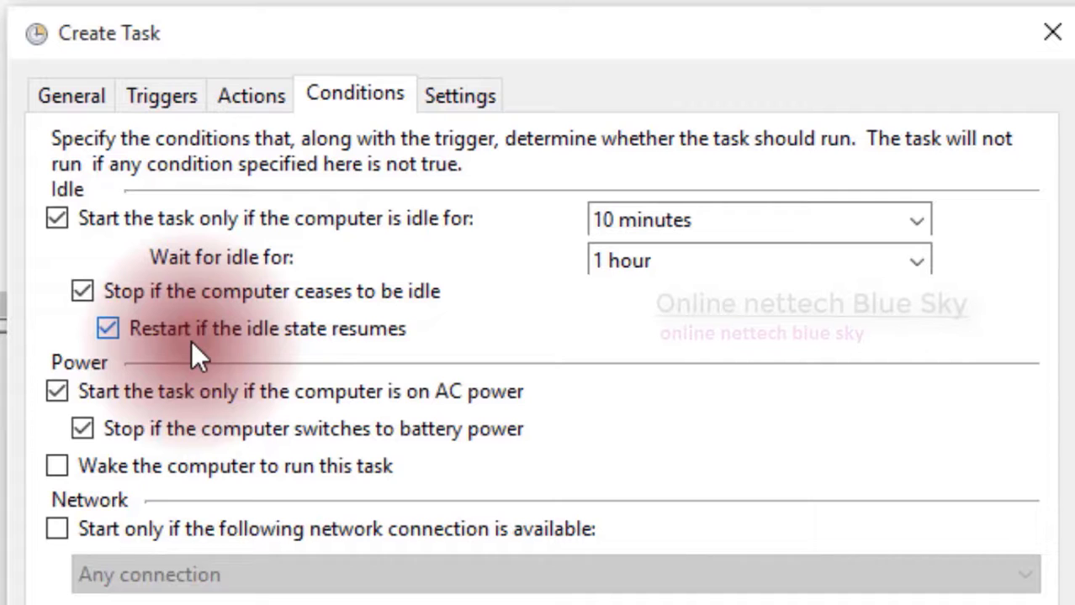
click(191, 341)
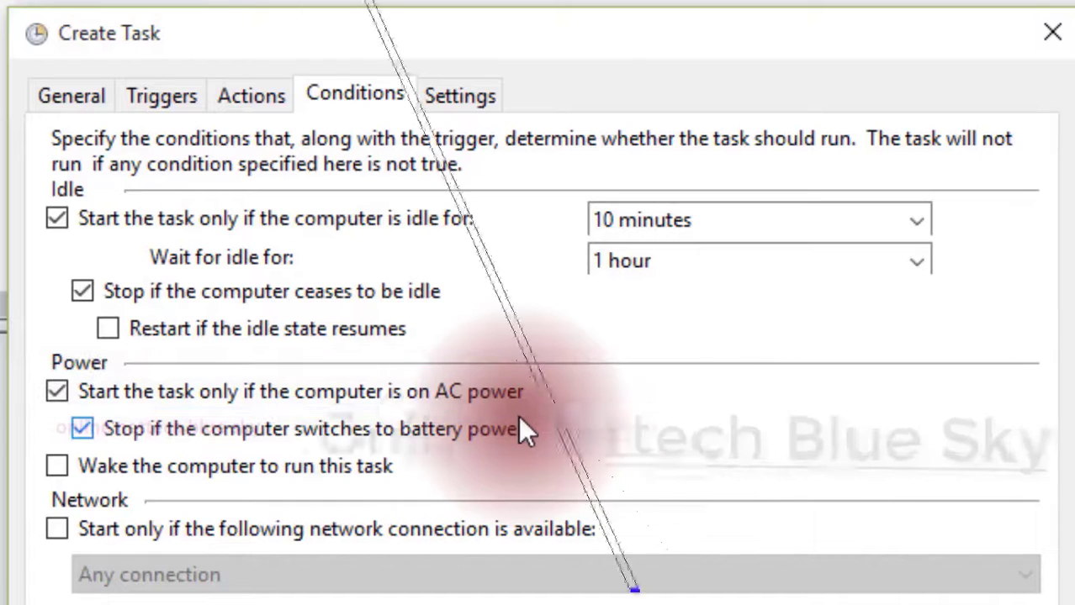
Disable the power condition that stops the task if the computer switches to battery power
click(519, 420)
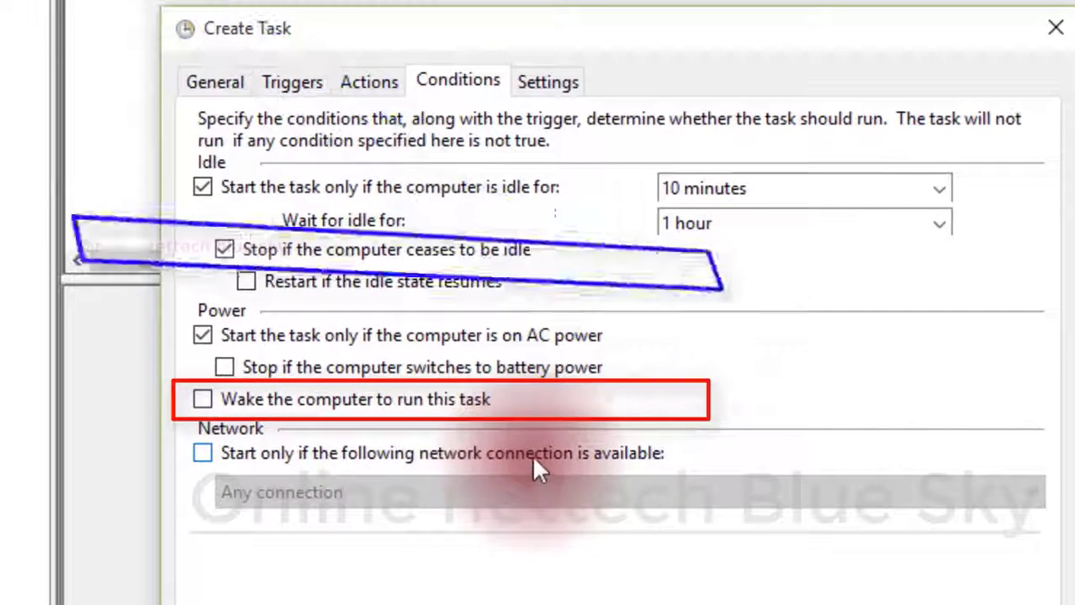
Require an available network connection for starting the task, keep Any connection, and cancel the account credentials request
click(454, 515)
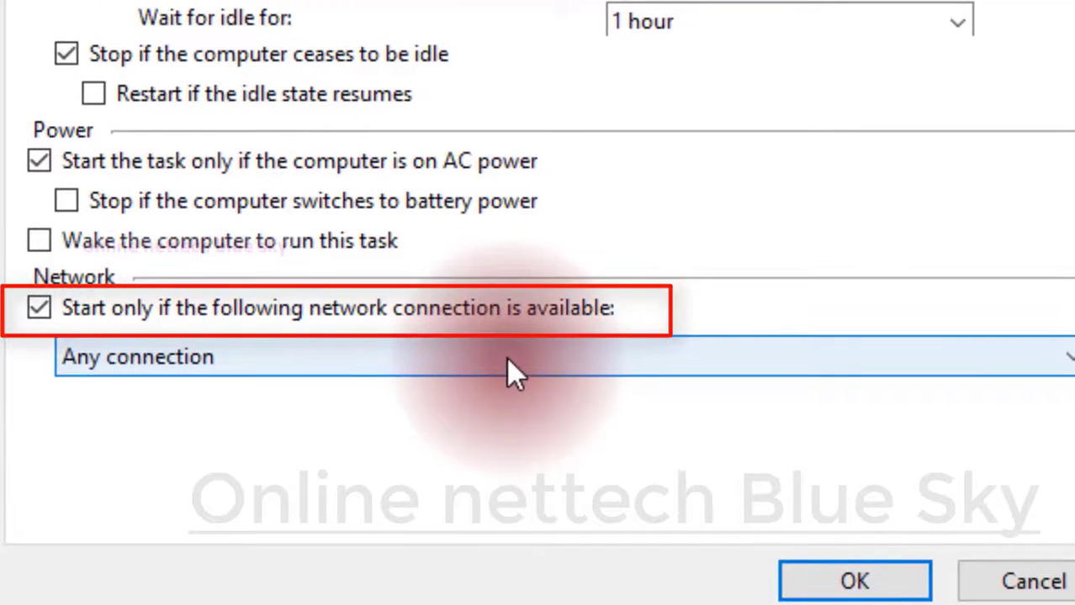
click(507, 358)
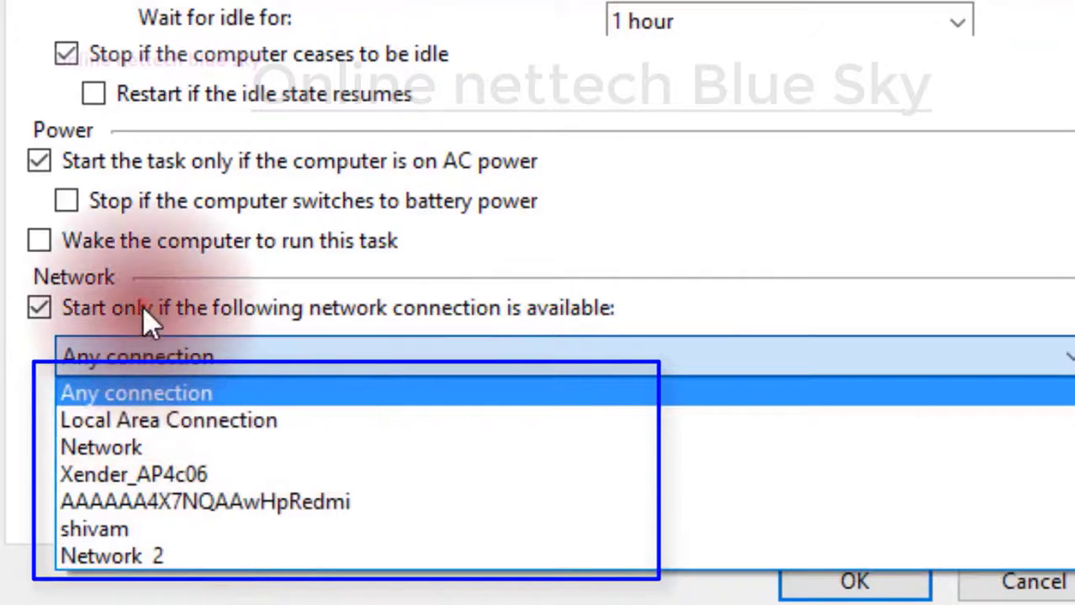
click(142, 307)
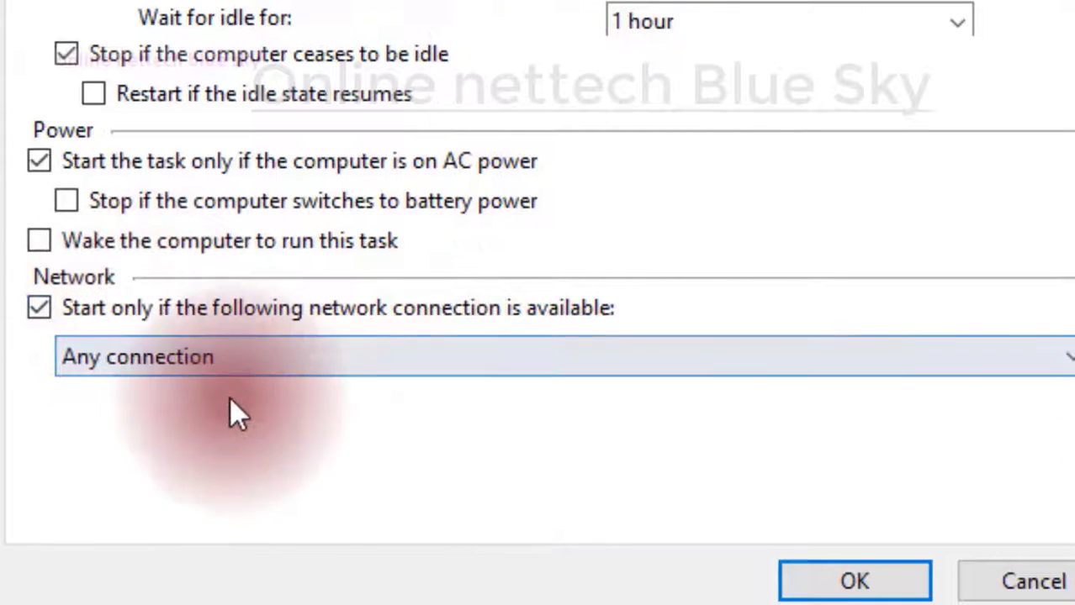
click(821, 597)
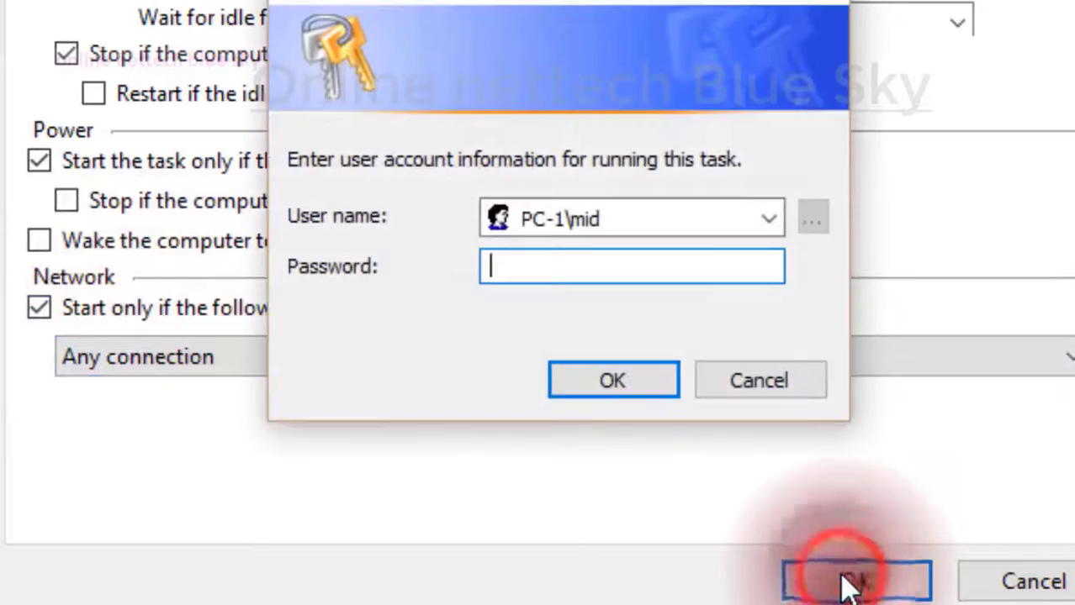
click(742, 390)
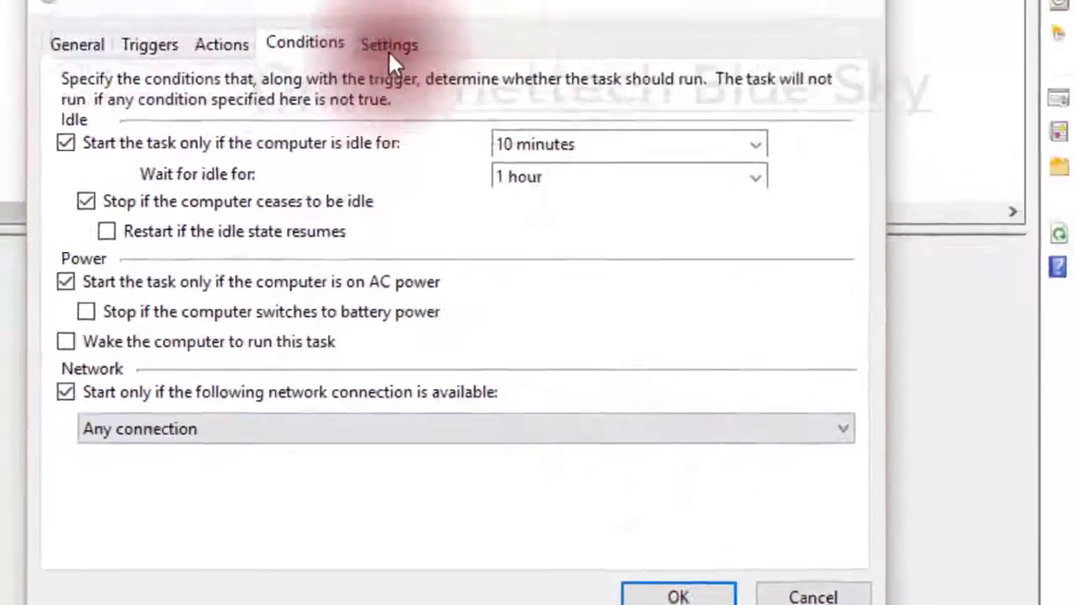
In the task's additional settings, enable running as soon as possible after a missed start and restarting if the task fails
click(388, 47)
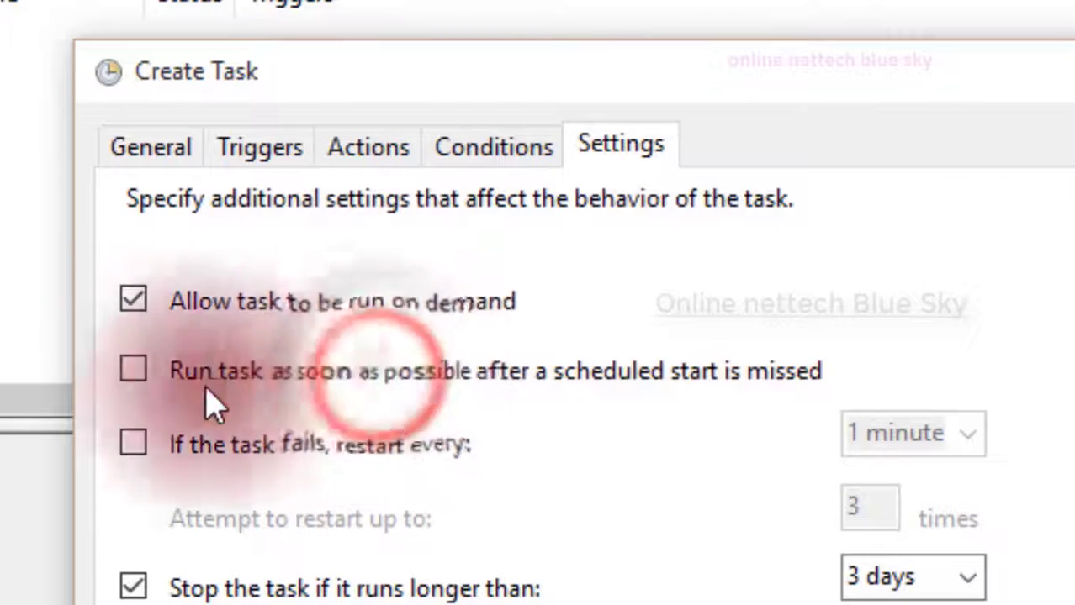
click(136, 371)
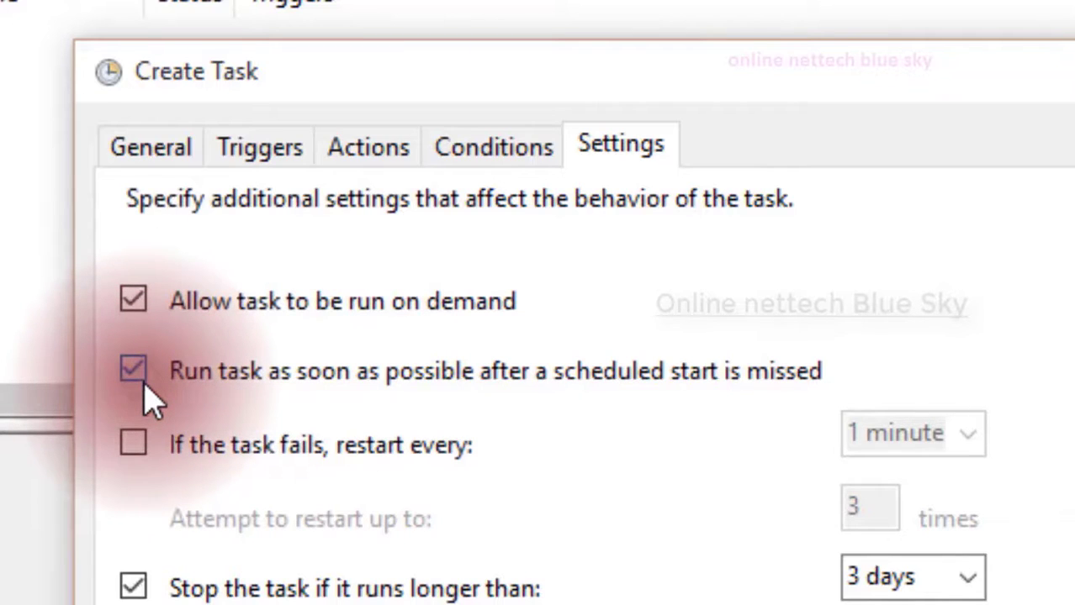
click(132, 443)
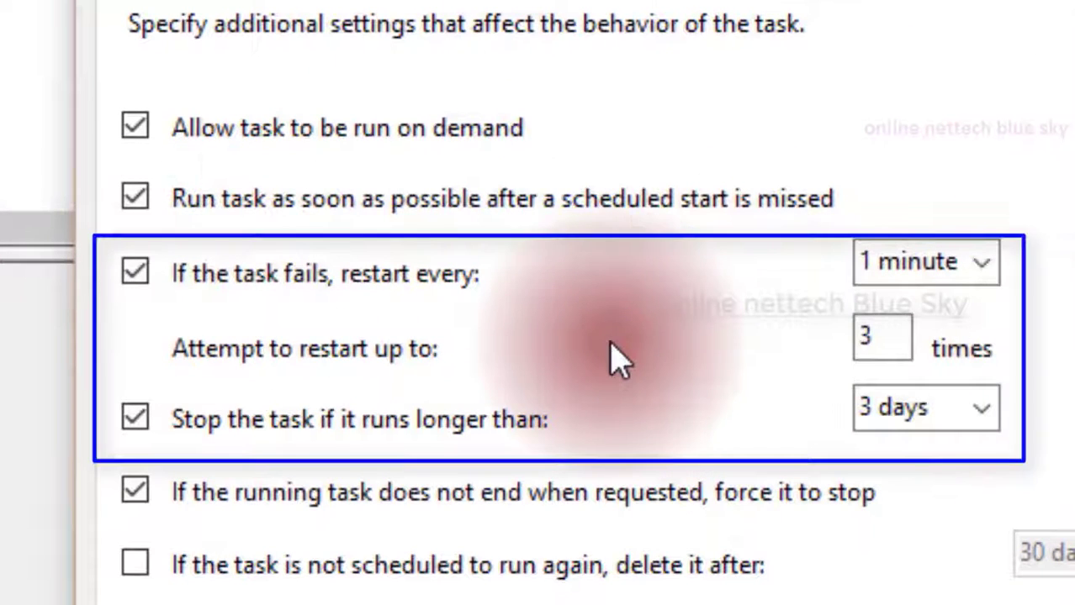
Check the available restart intervals for a failed task, keeping 1 minute with up to 3 attempts
double_click(892, 353)
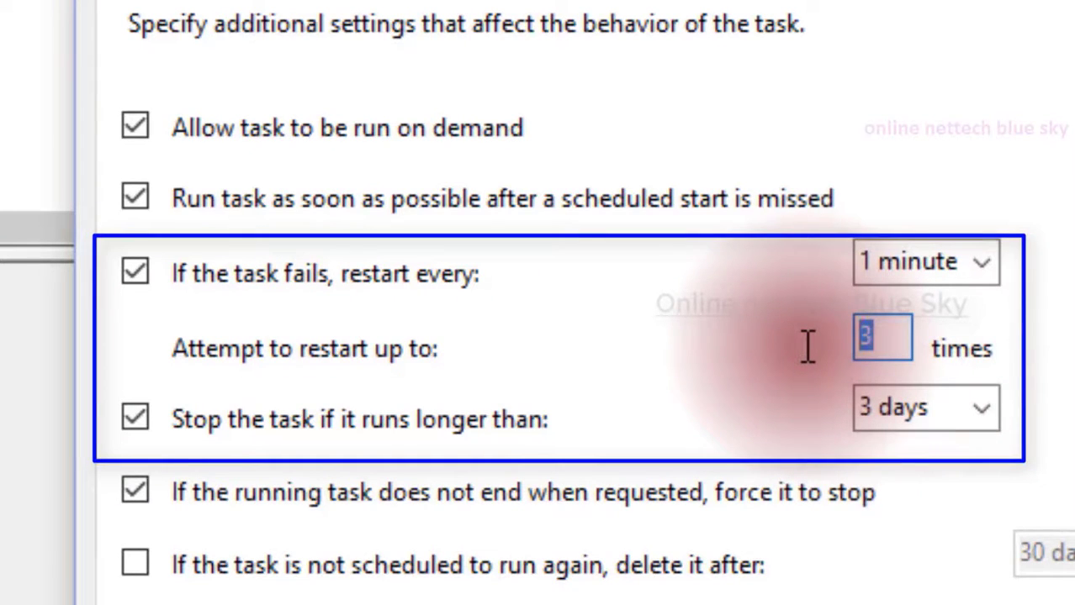
double_click(898, 343)
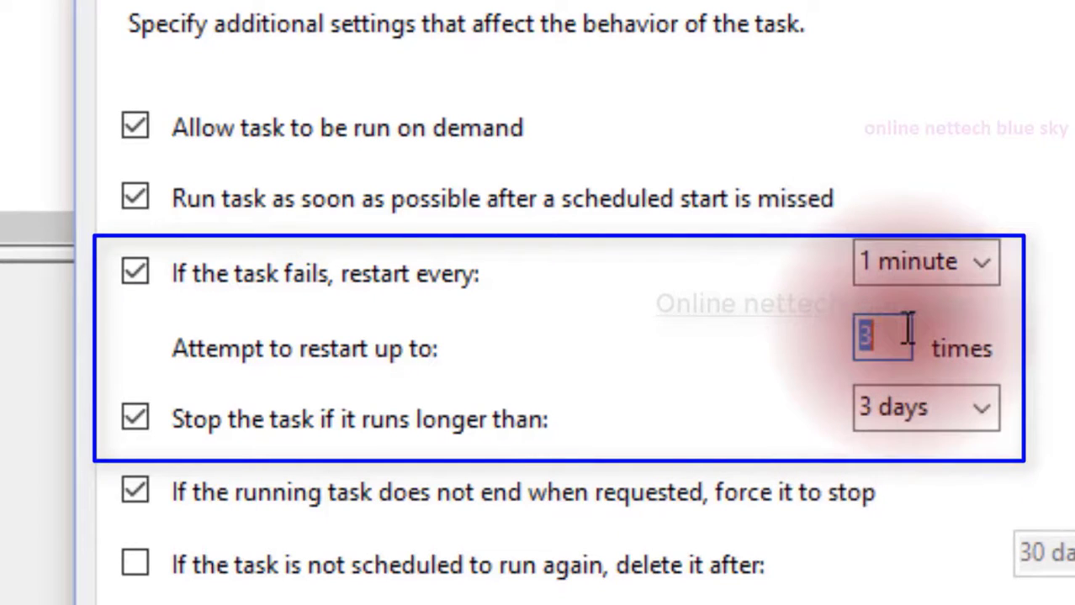
click(887, 334)
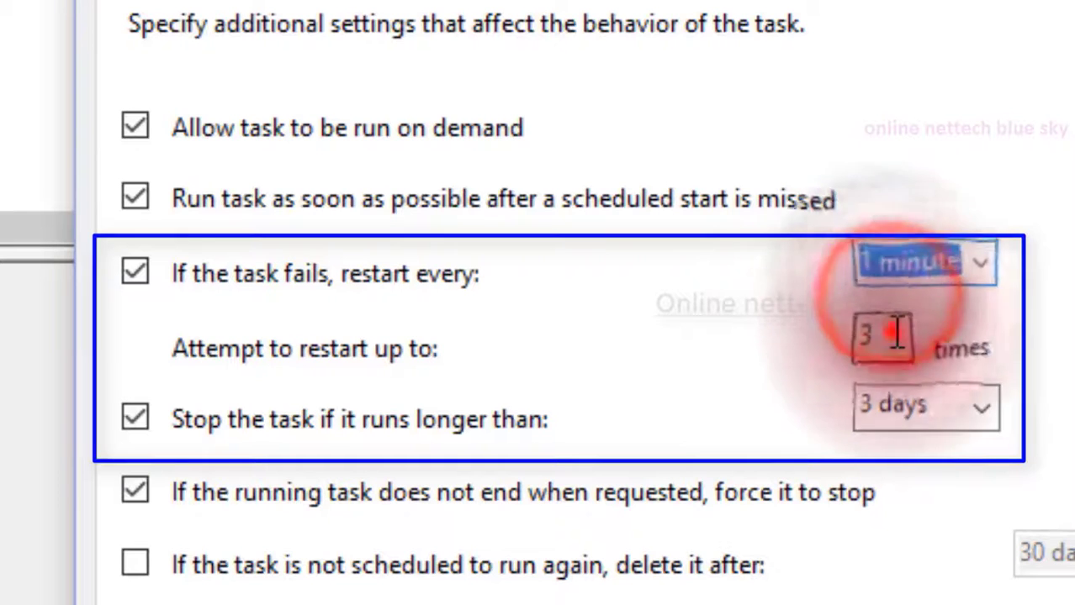
click(923, 259)
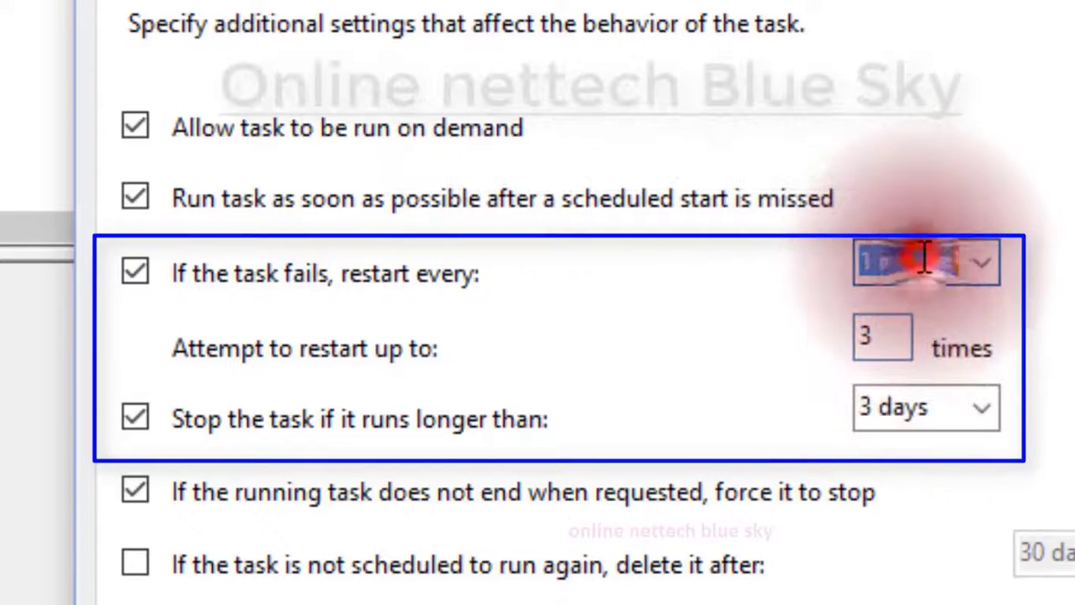
click(982, 268)
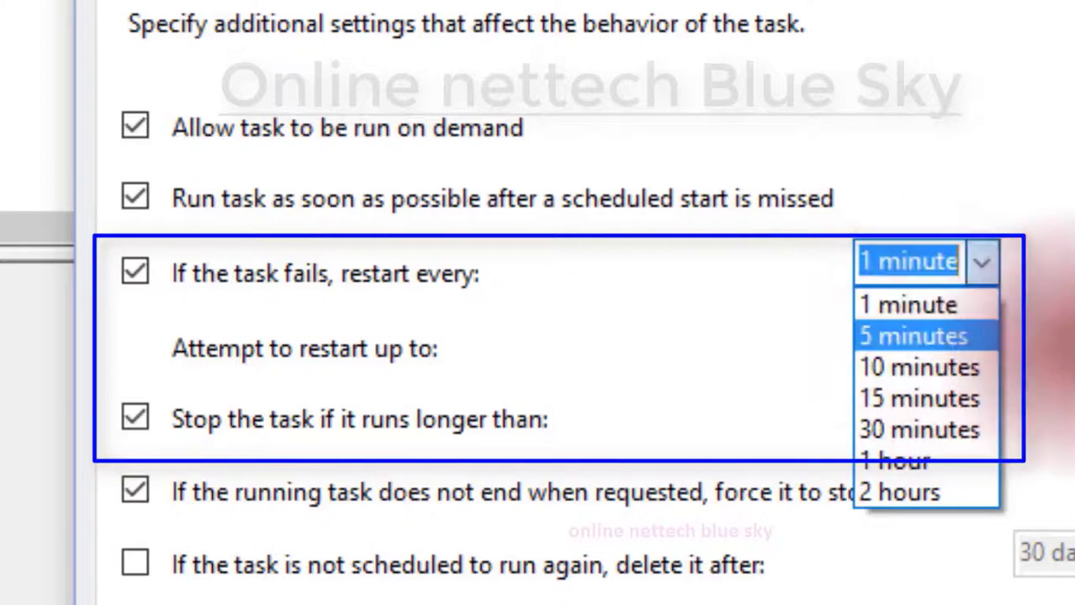
click(933, 308)
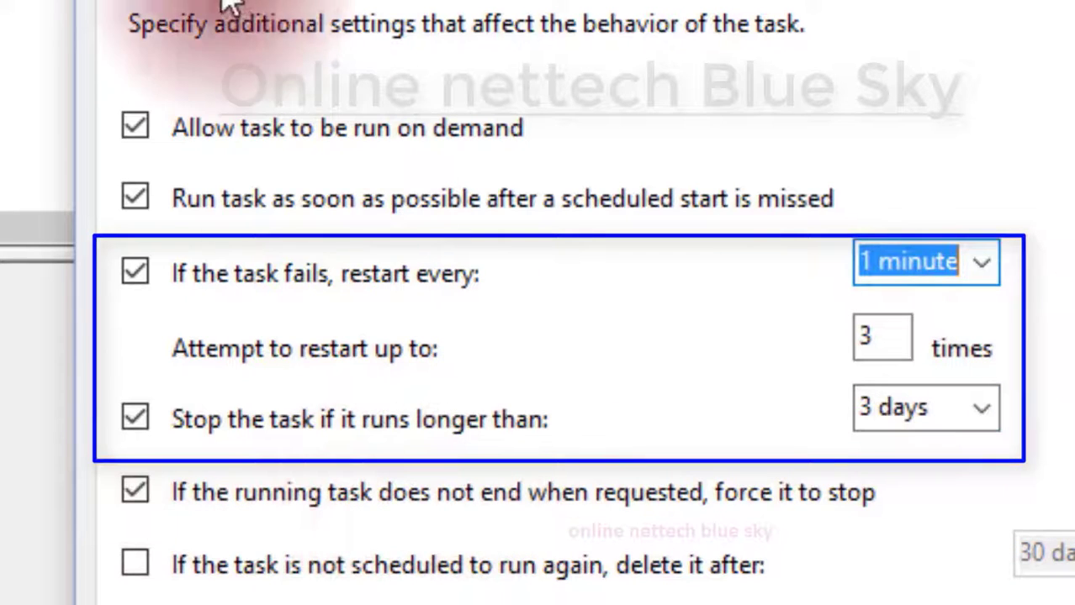
Review the one-time trigger's advanced settings, try toggling its option to stop a long-running task, and revisit the task's conditions
click(141, 0)
click(281, 0)
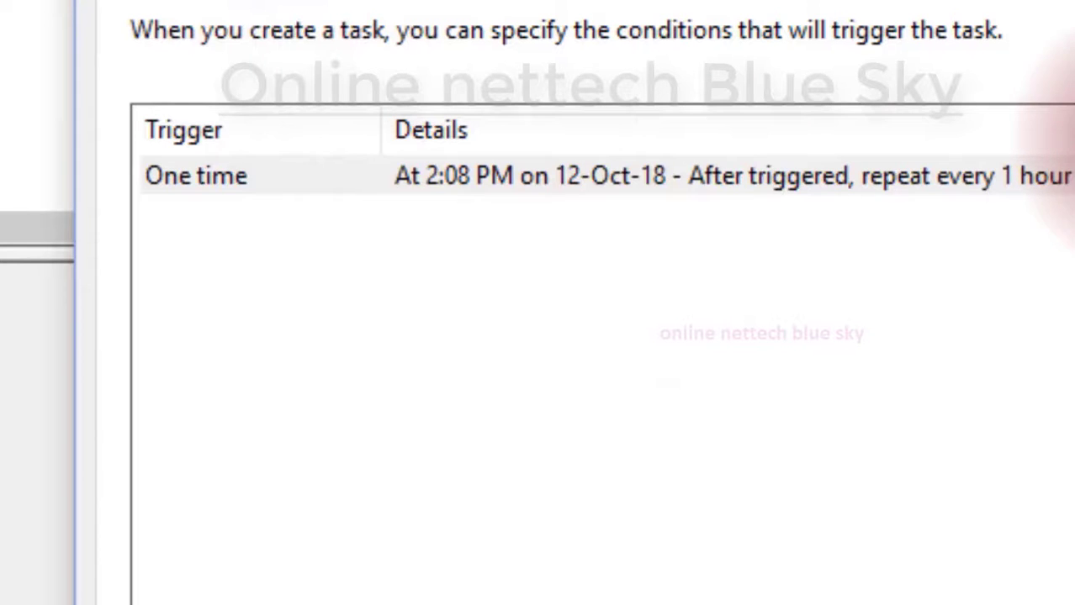
click(863, 185)
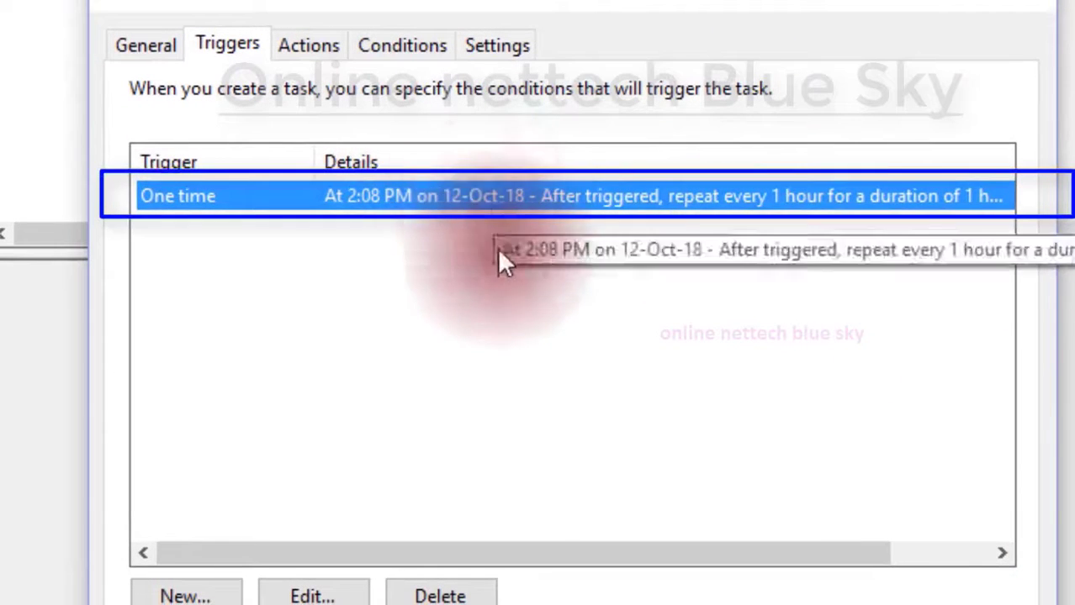
click(322, 596)
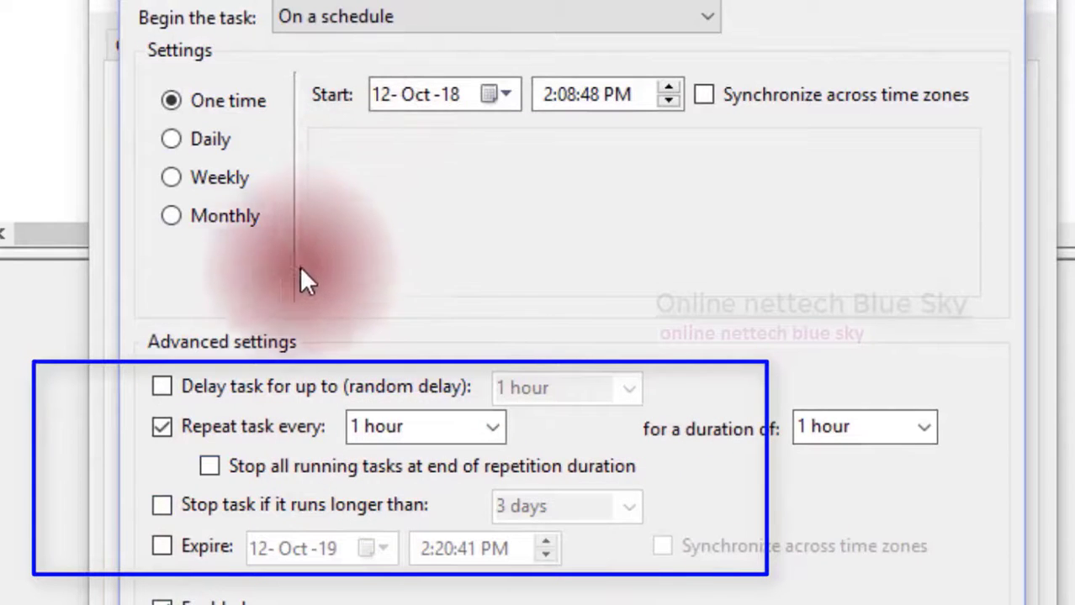
click(220, 508)
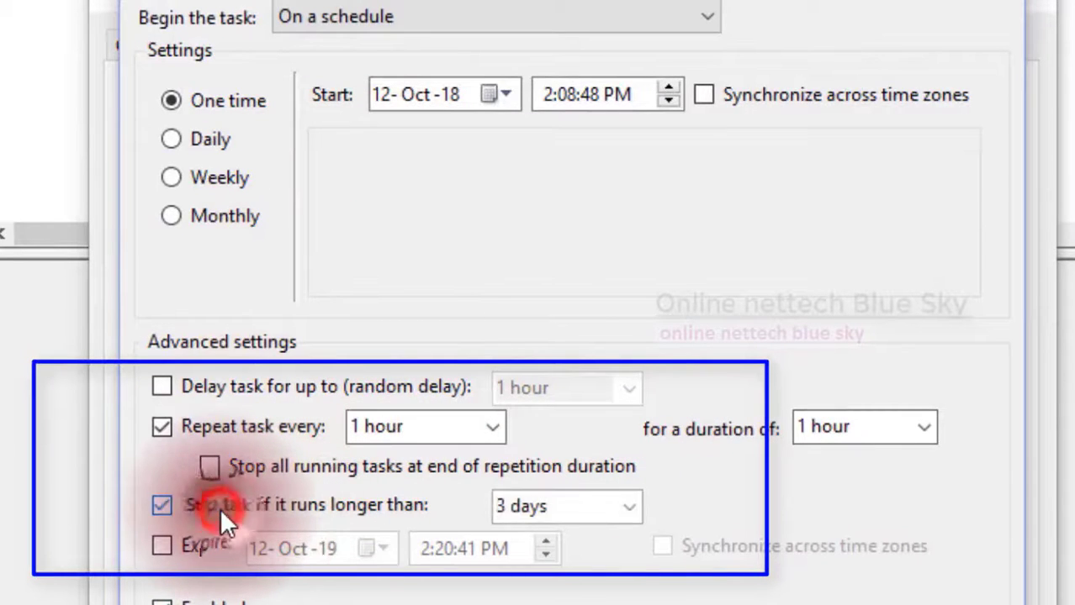
click(306, 505)
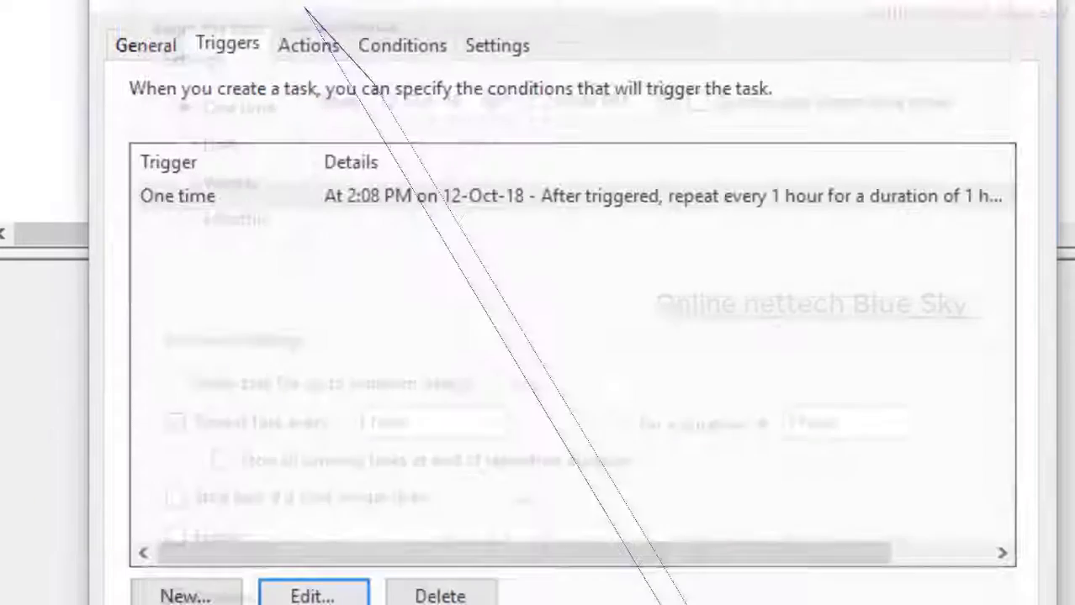
click(314, 36)
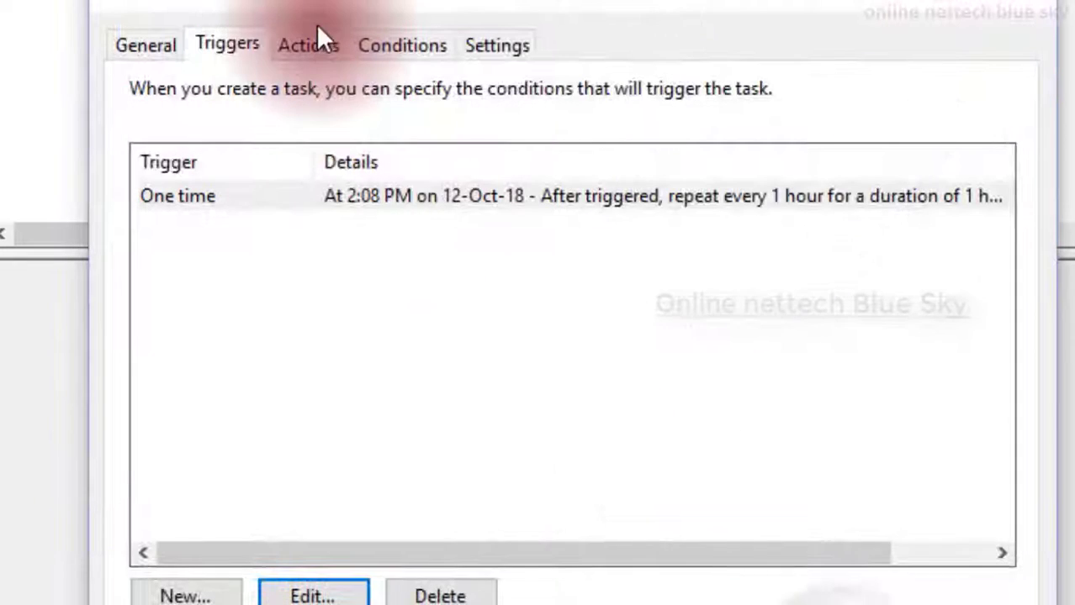
click(363, 50)
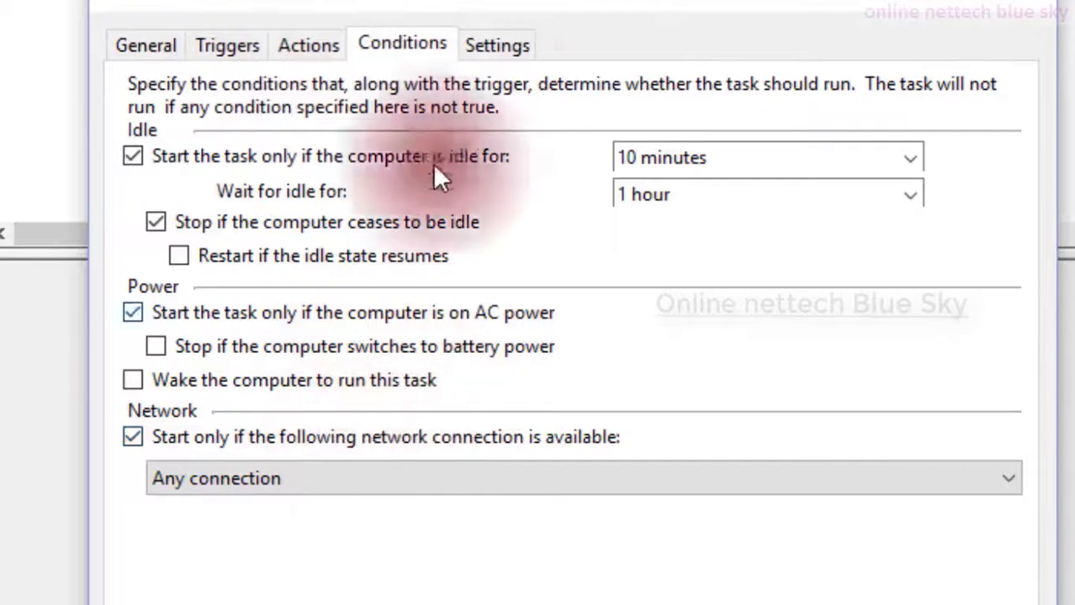
In the task's additional settings, disable stopping a long-running task and try toggling deletion of a task not scheduled again
click(498, 45)
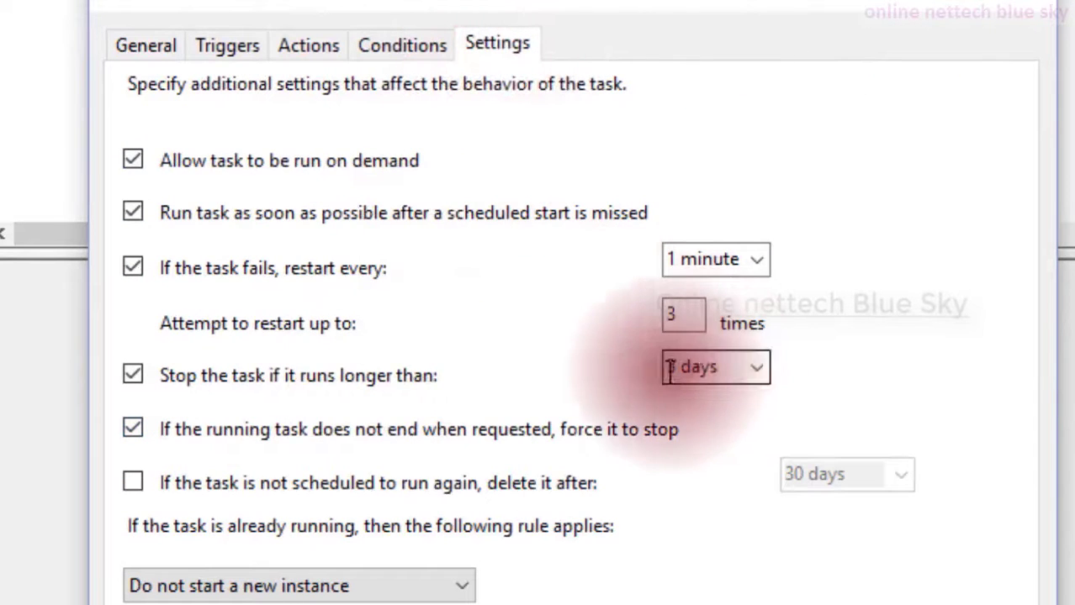
click(131, 375)
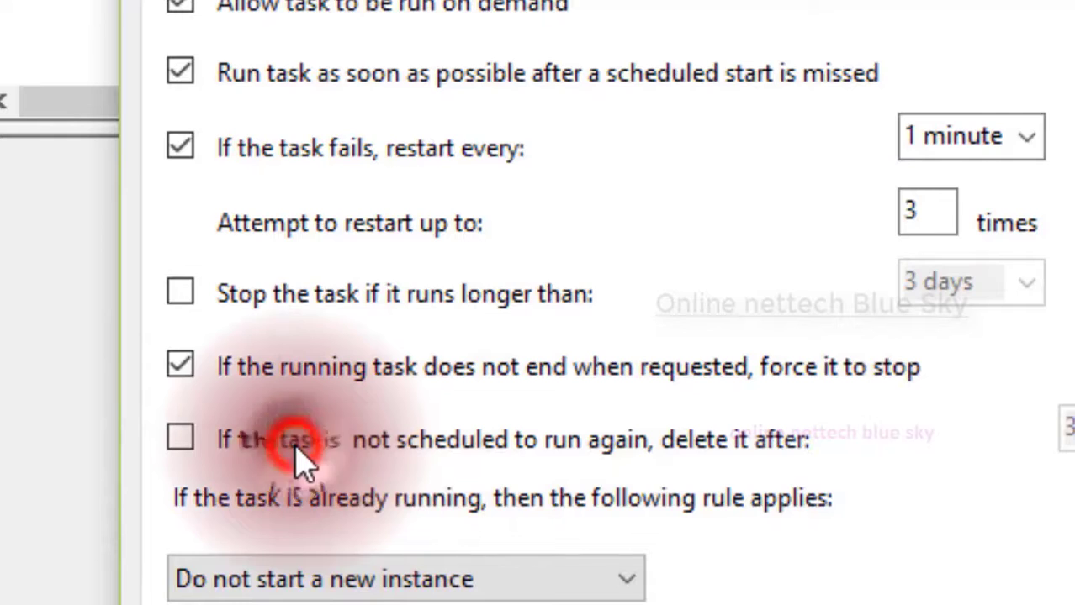
click(181, 442)
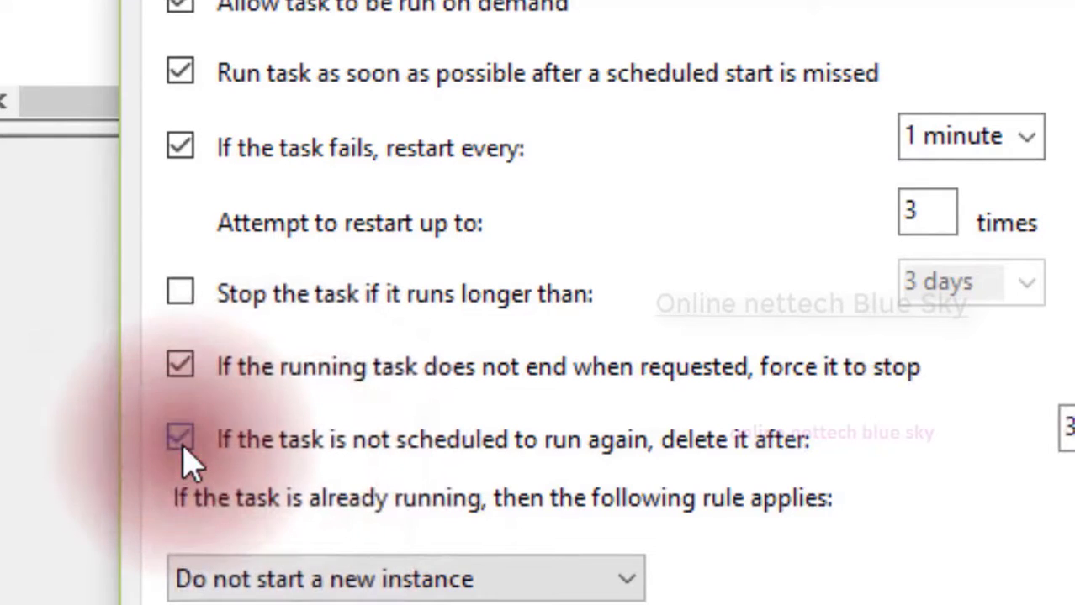
click(181, 439)
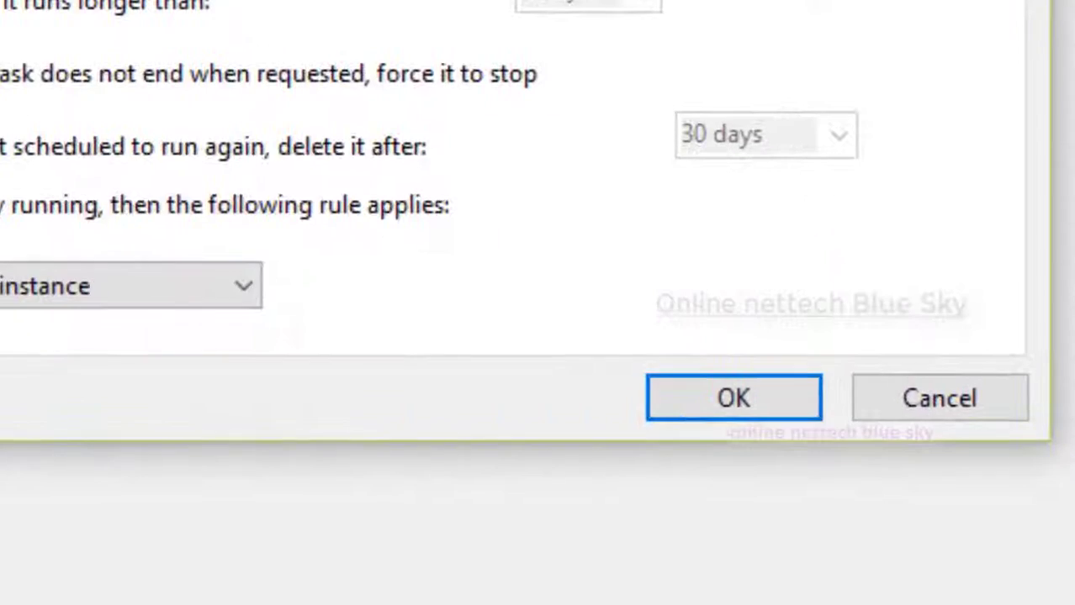
Confirm the new task's configuration and check which Windows accounts exist before supplying the credentials
click(731, 402)
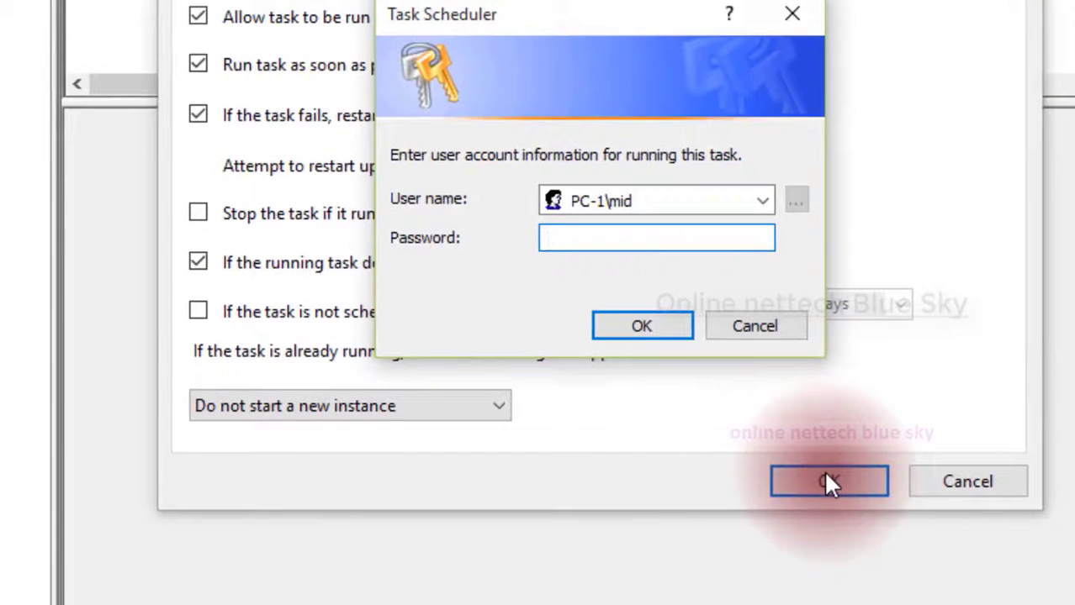
click(600, 248)
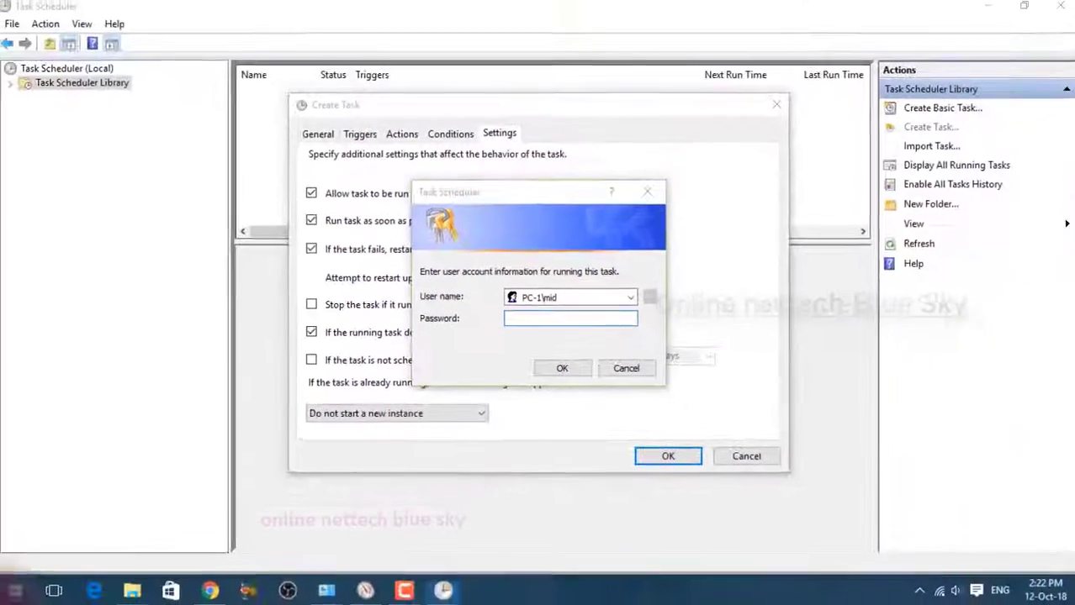
click(18, 588)
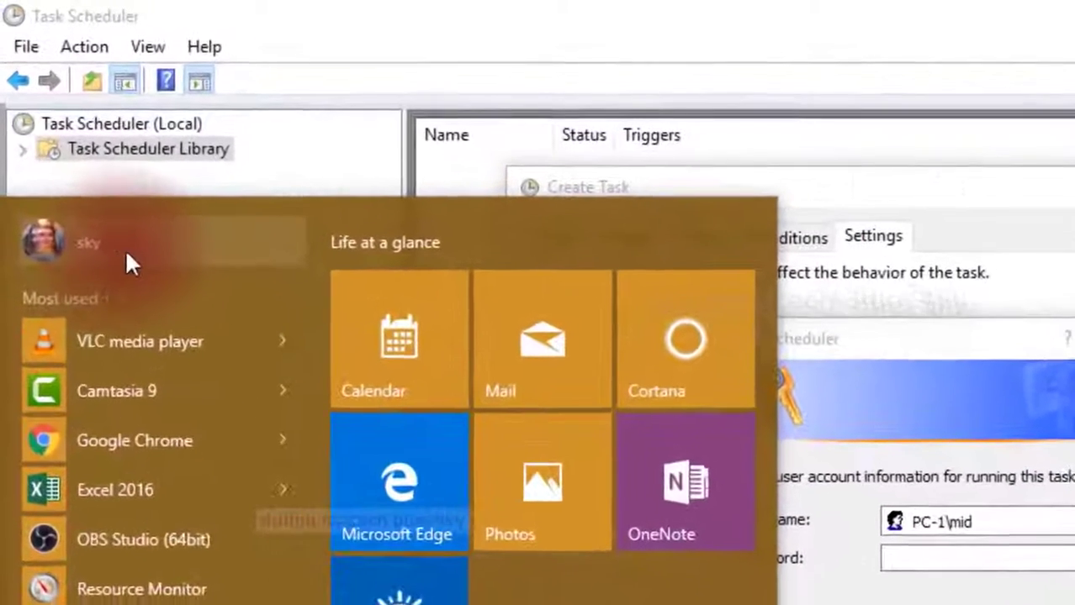
click(133, 258)
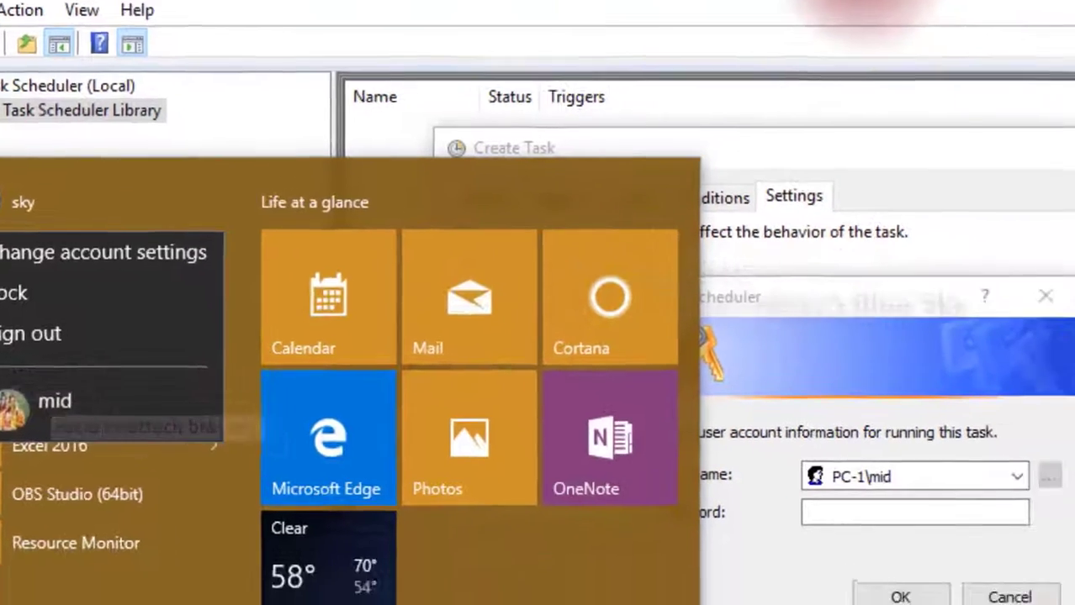
click(962, 17)
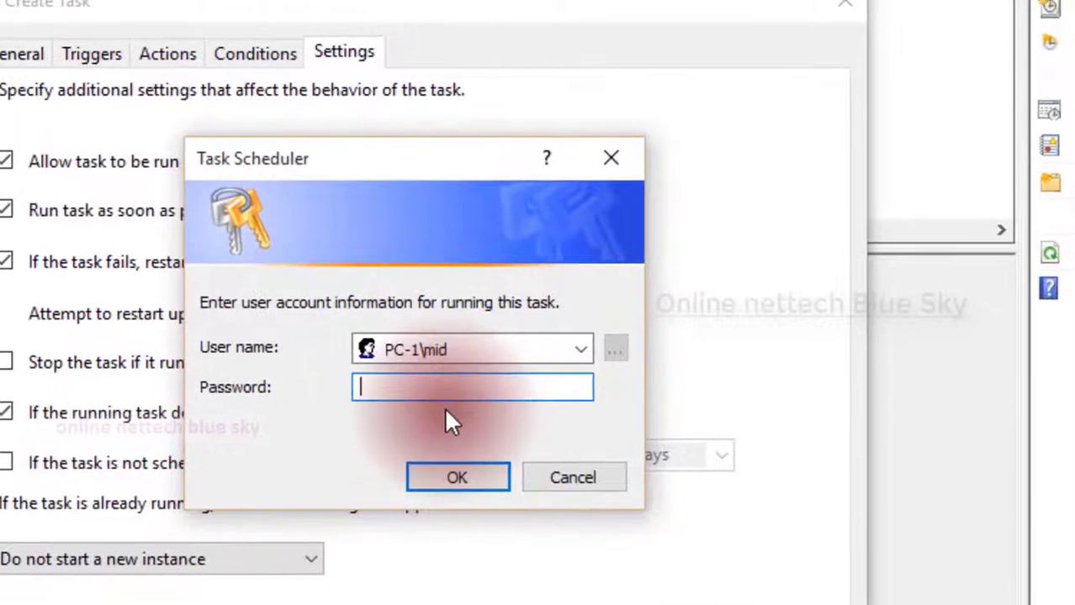
Enter the account password for running the task, submit it, and acknowledge the notice about batch job rights
text(••)
key(Return)
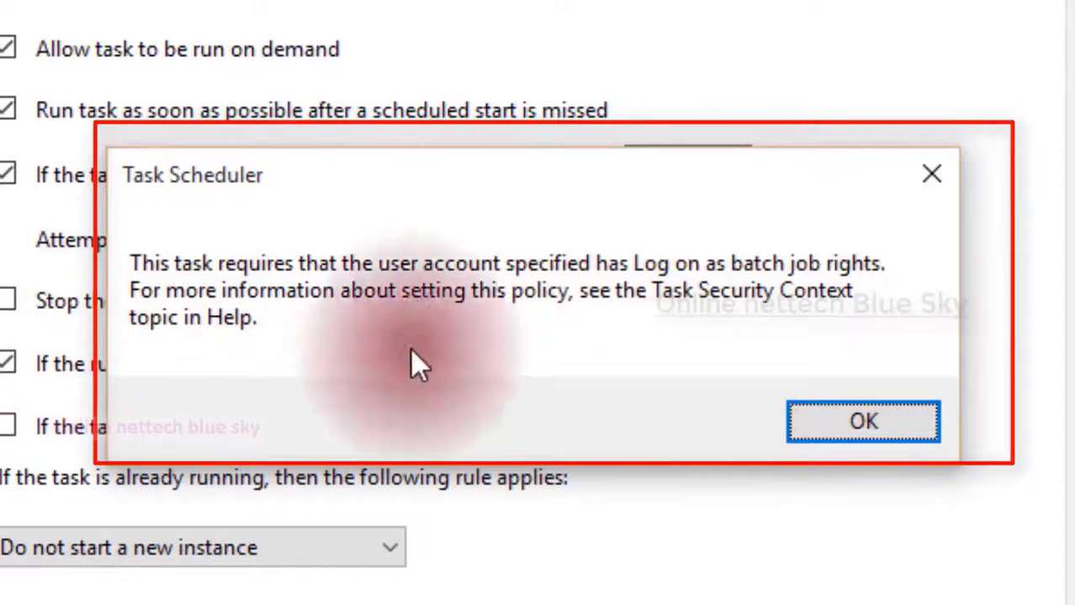
click(840, 431)
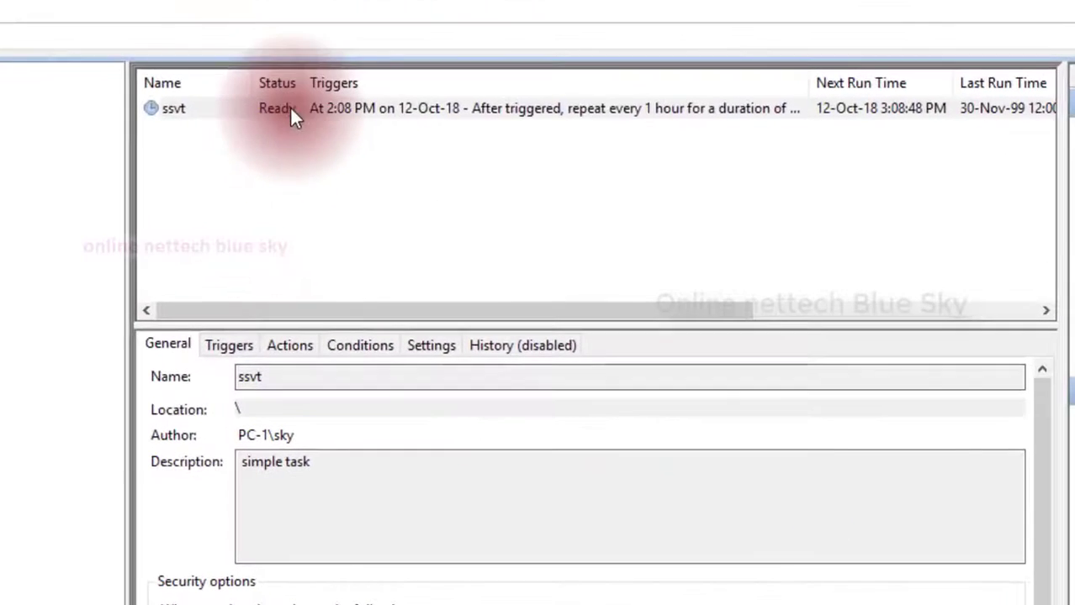
Select the ssvt task in the library and widen the Status and Triggers columns of the task list
click(286, 109)
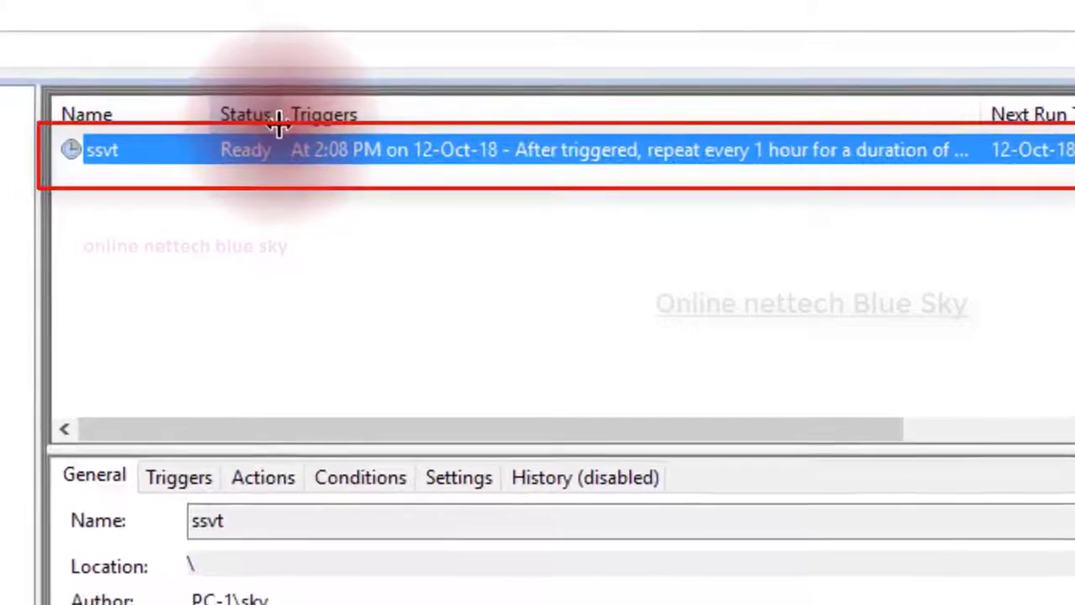
drag(301, 85, 359, 89)
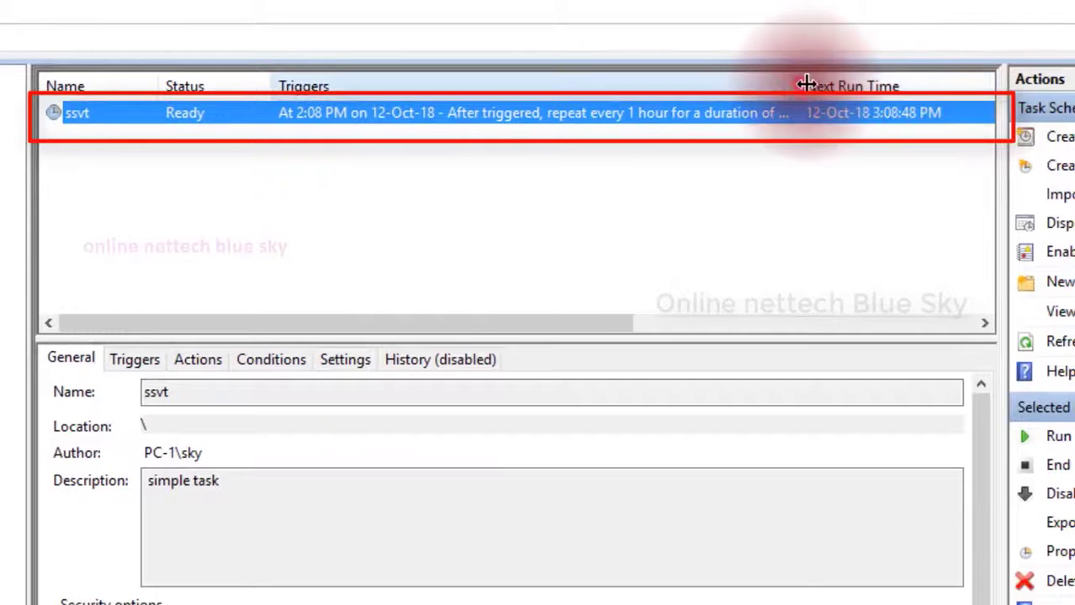
drag(799, 87, 889, 82)
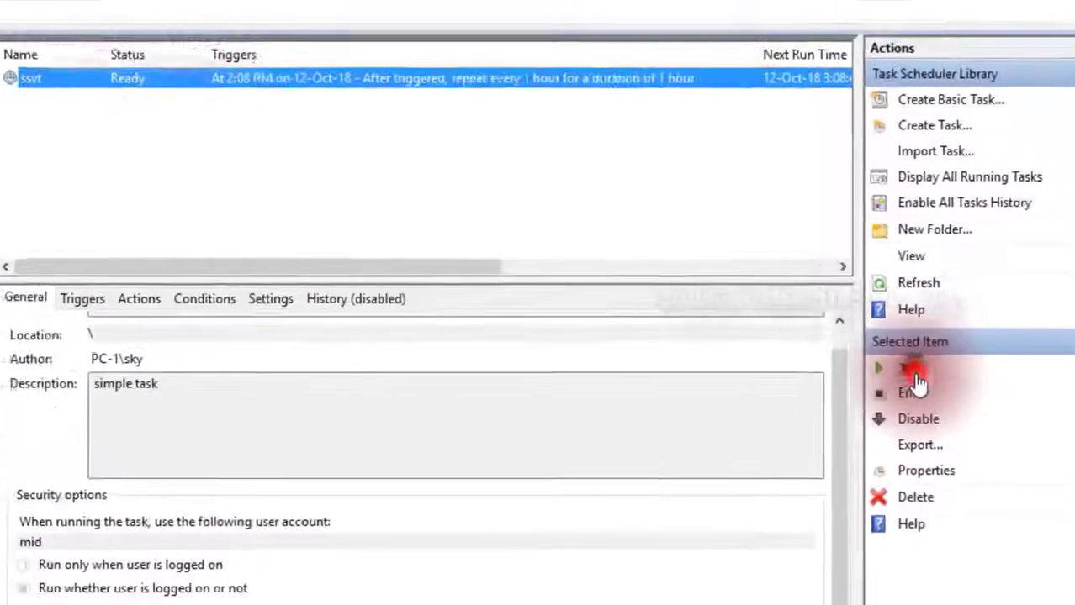
Run the ssvt task on demand and end all of its instances
click(914, 374)
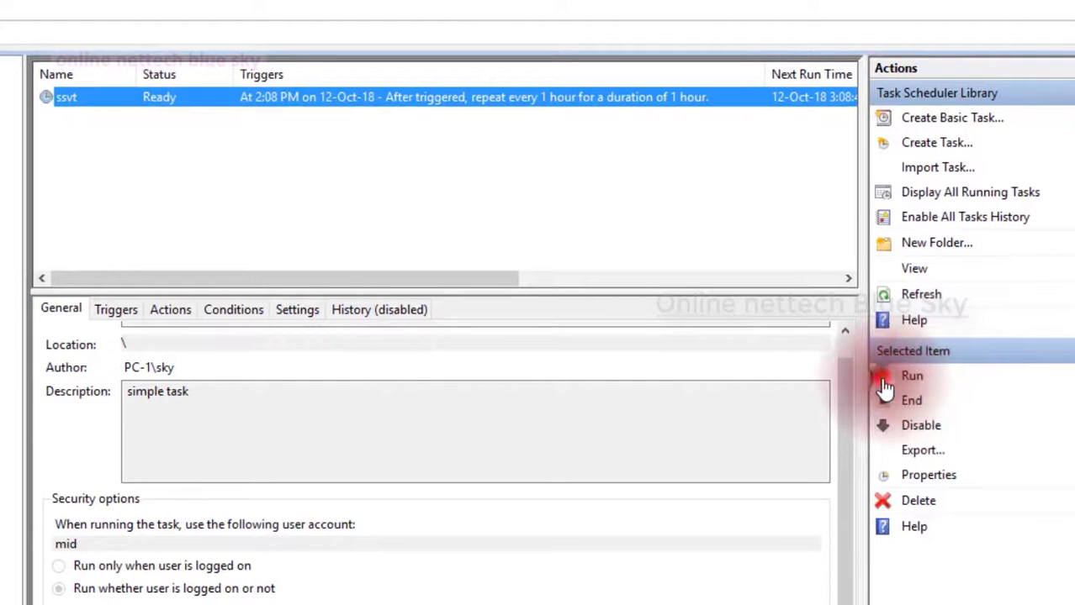
scroll(442, 533, up, 1)
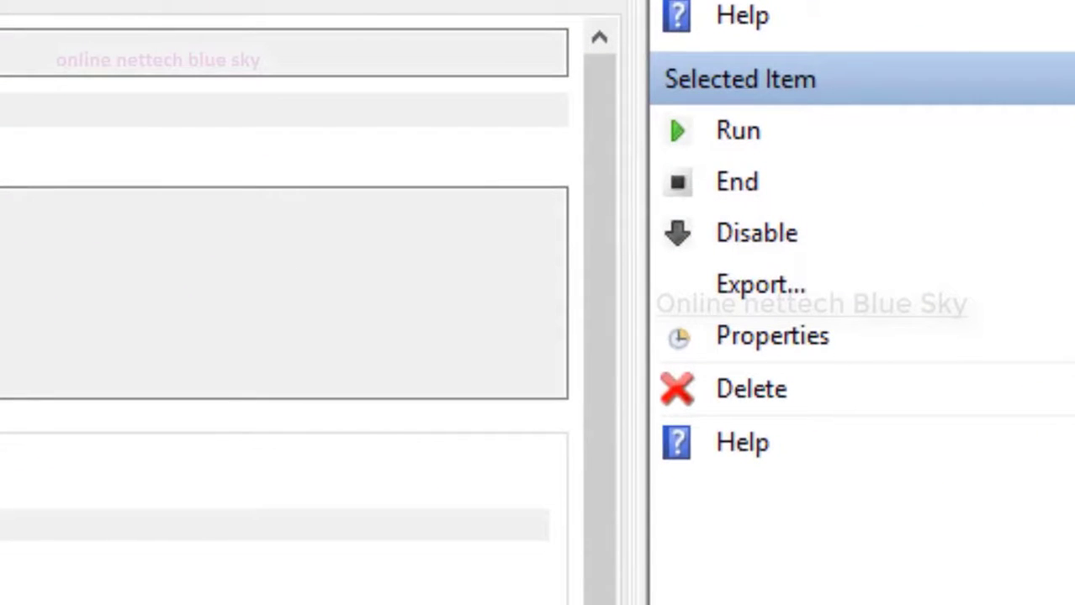
click(713, 201)
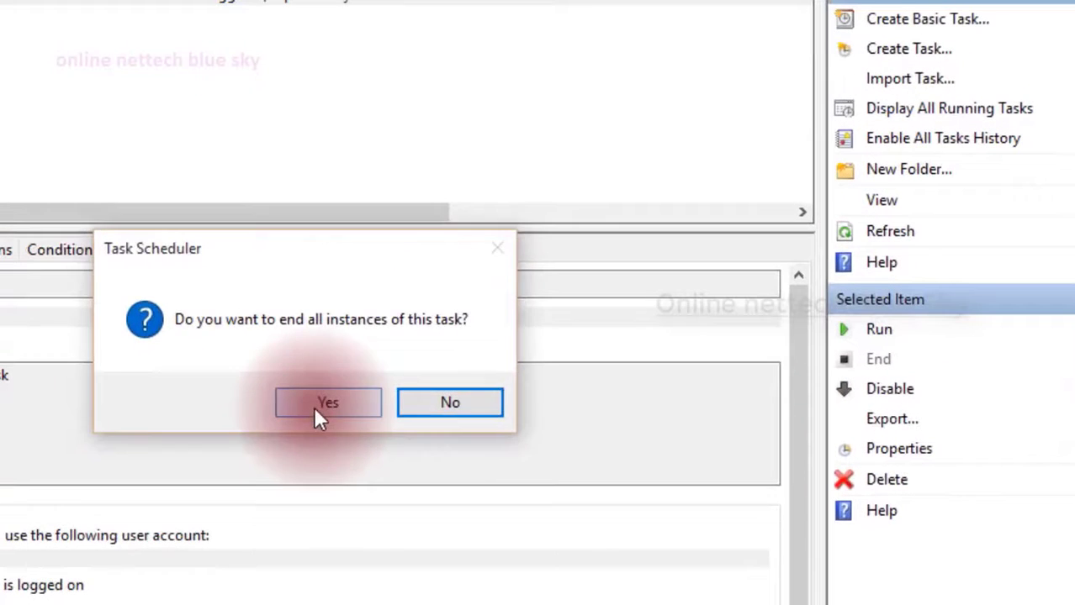
click(313, 406)
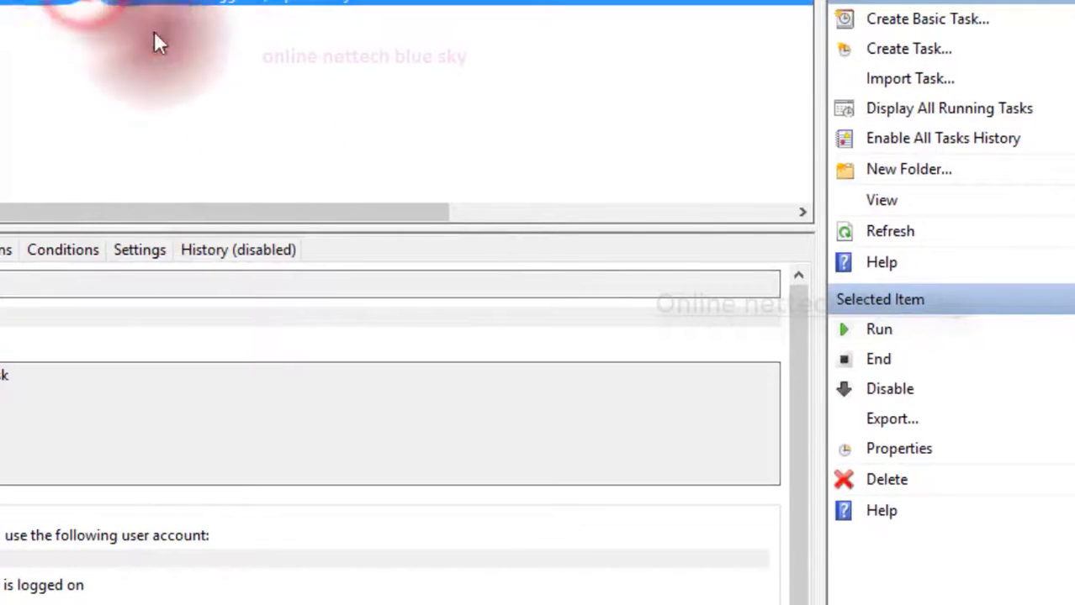
Run the ssvt task once more and keep it selected in the task list
click(875, 330)
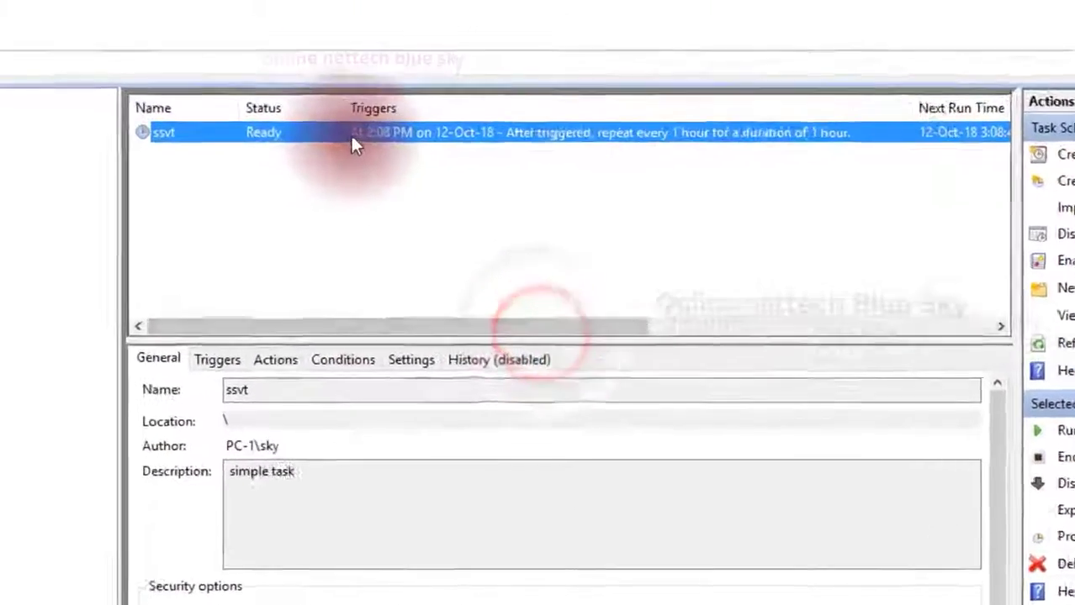
right_click(308, 119)
click(594, 224)
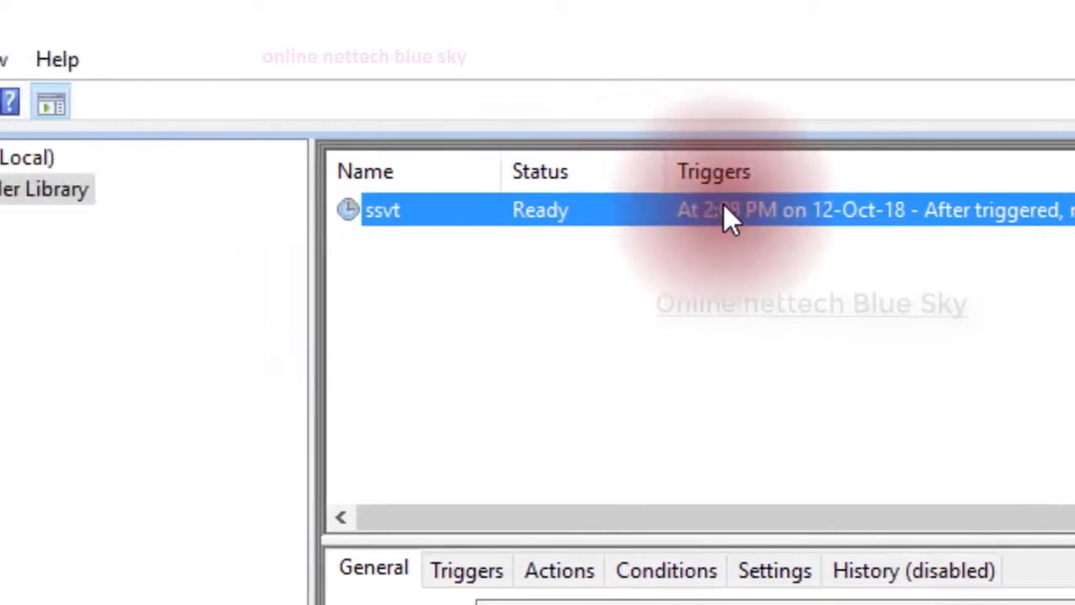
Minimize all open windows to check the desktop for the program started by the task, and bring Task Scheduler back
click(987, 4)
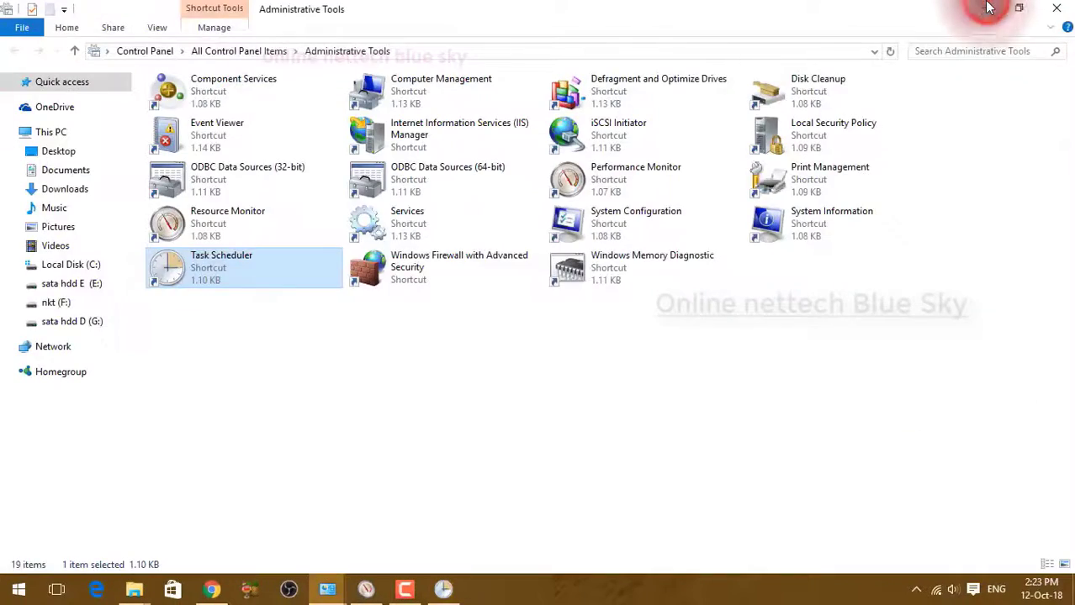
click(988, 7)
click(988, 7)
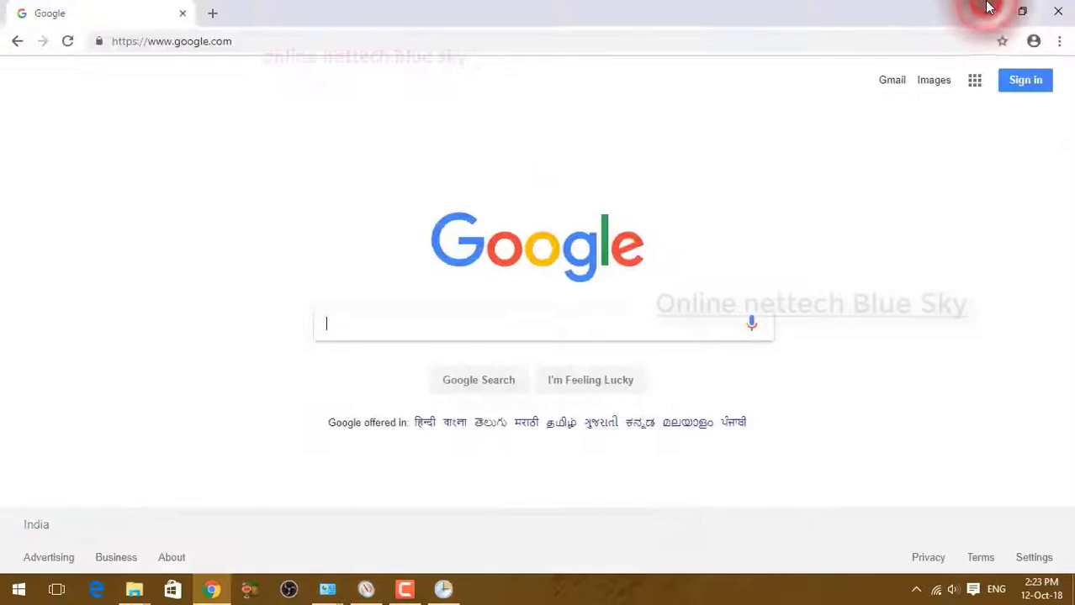
click(988, 7)
click(988, 7)
click(988, 6)
click(983, 8)
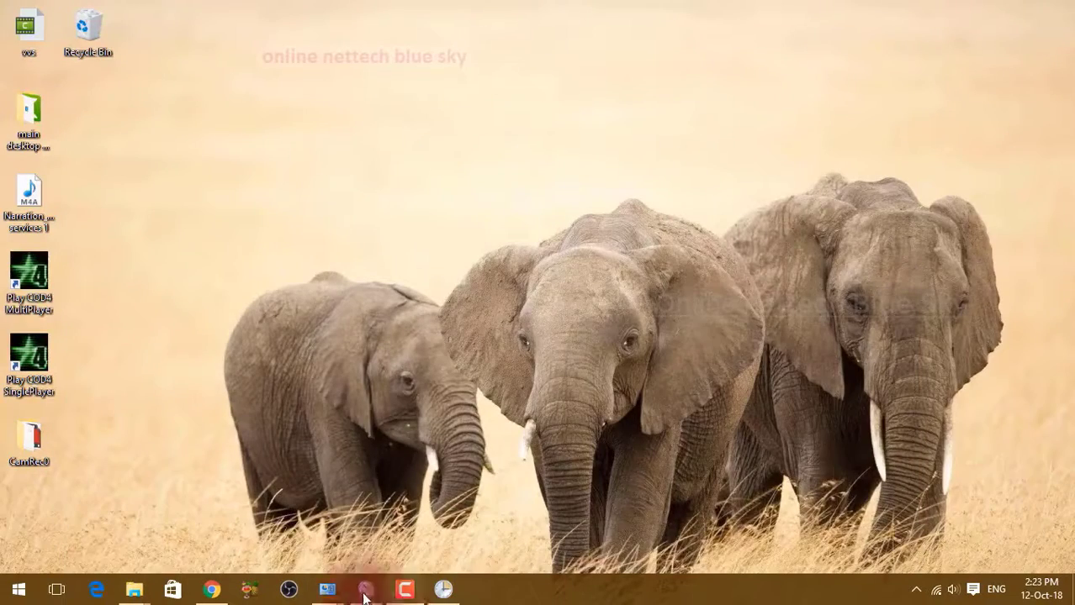
click(444, 589)
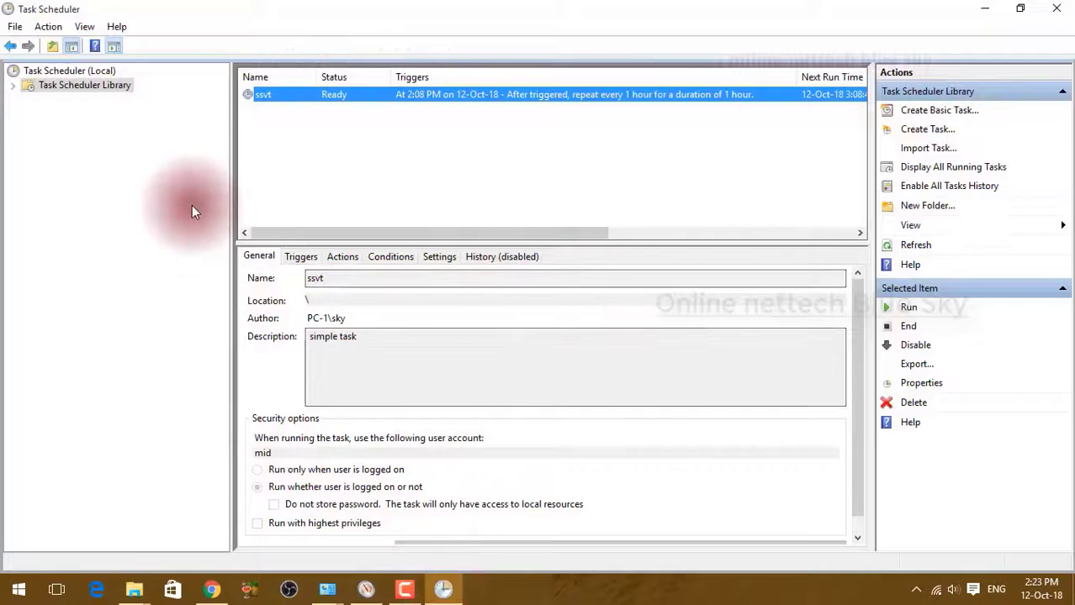
Expand the library's Microsoft and Windows folders, look through their subfolders, and view the tasks in Application Experience
click(248, 95)
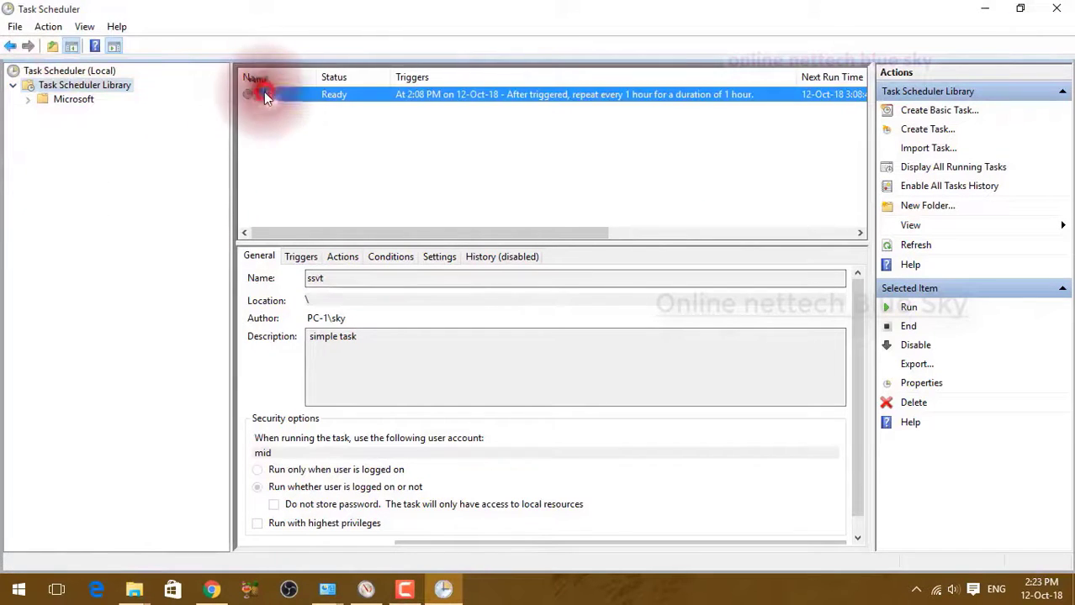
click(28, 100)
click(63, 103)
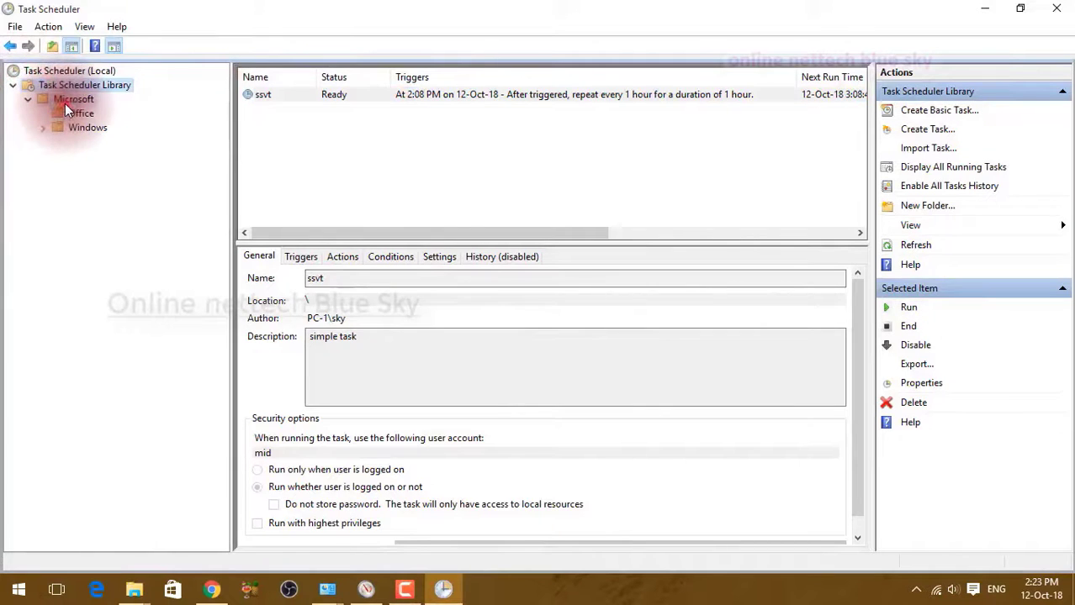
click(44, 127)
scroll(110, 187, down, 15)
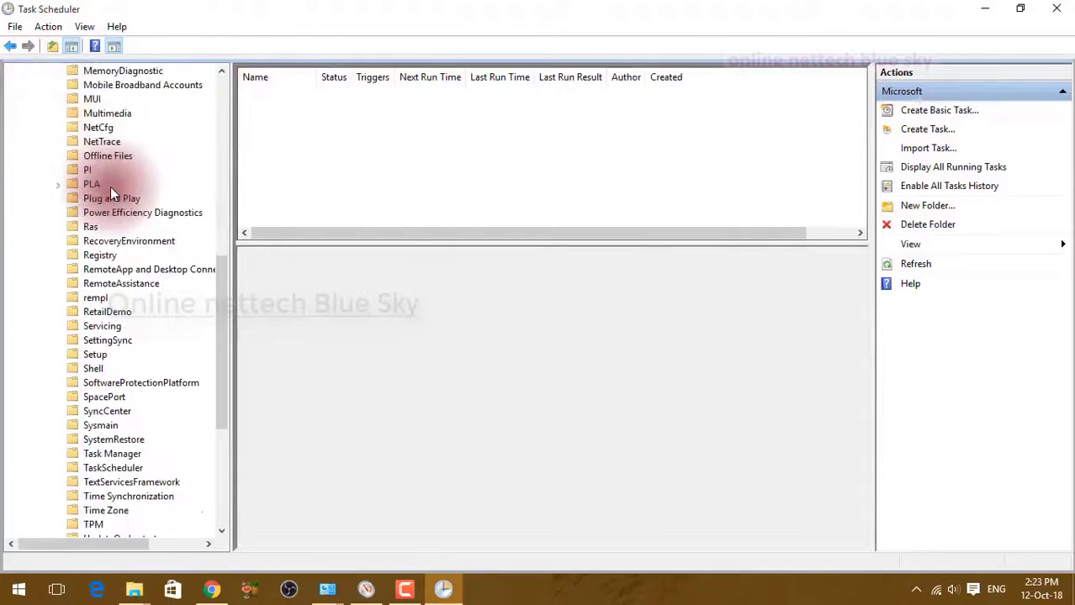
scroll(110, 188, up, 13)
scroll(111, 189, up, 4)
click(111, 183)
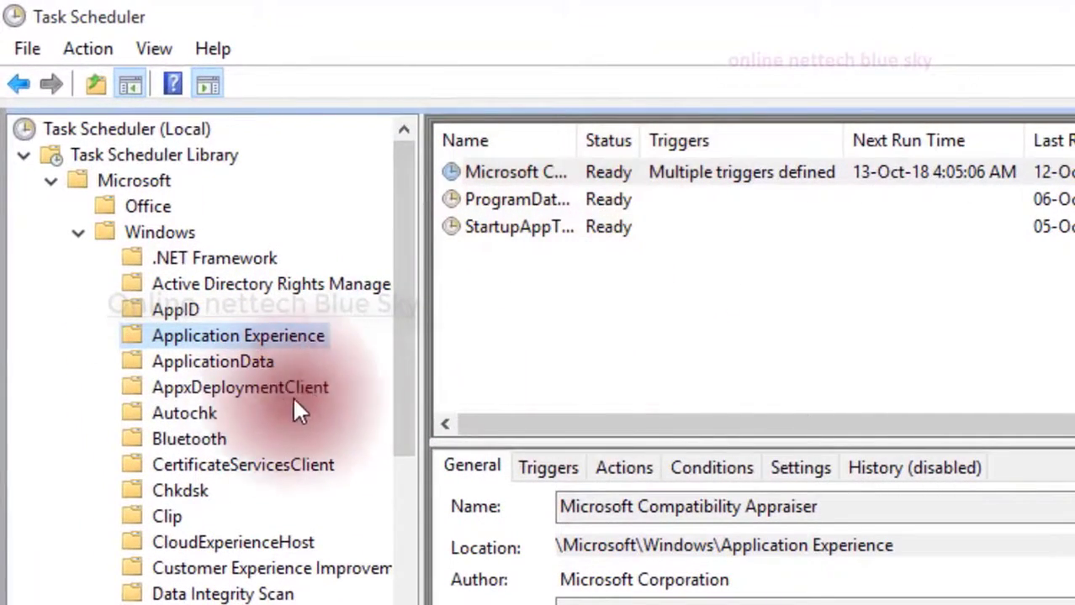
Examine the tasks stored in several Windows subfolders, including Bluetooth and Application Experience
click(189, 440)
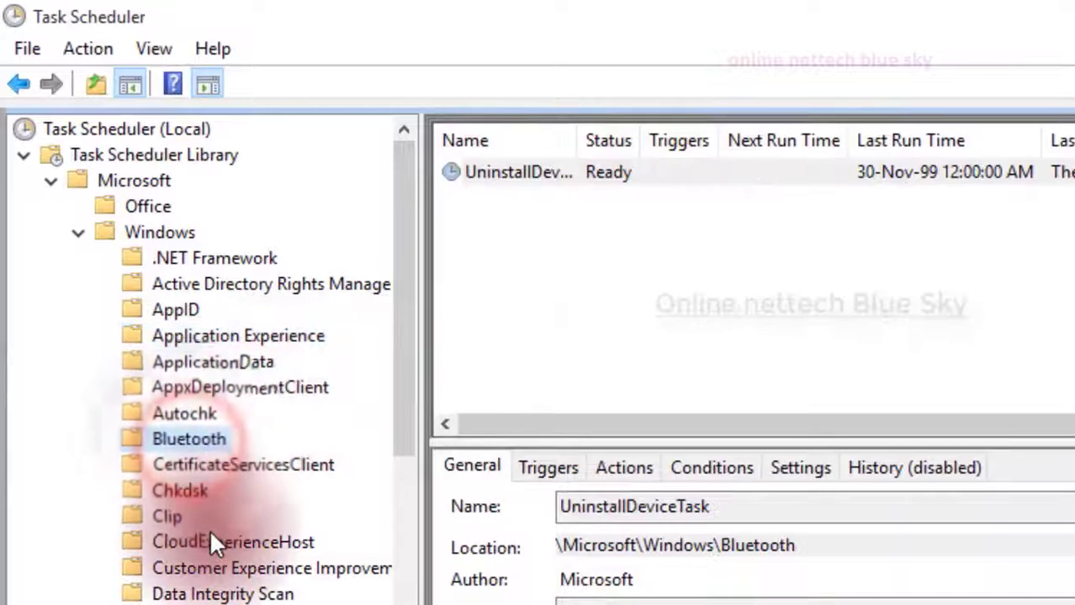
click(210, 541)
click(178, 561)
click(183, 586)
click(184, 604)
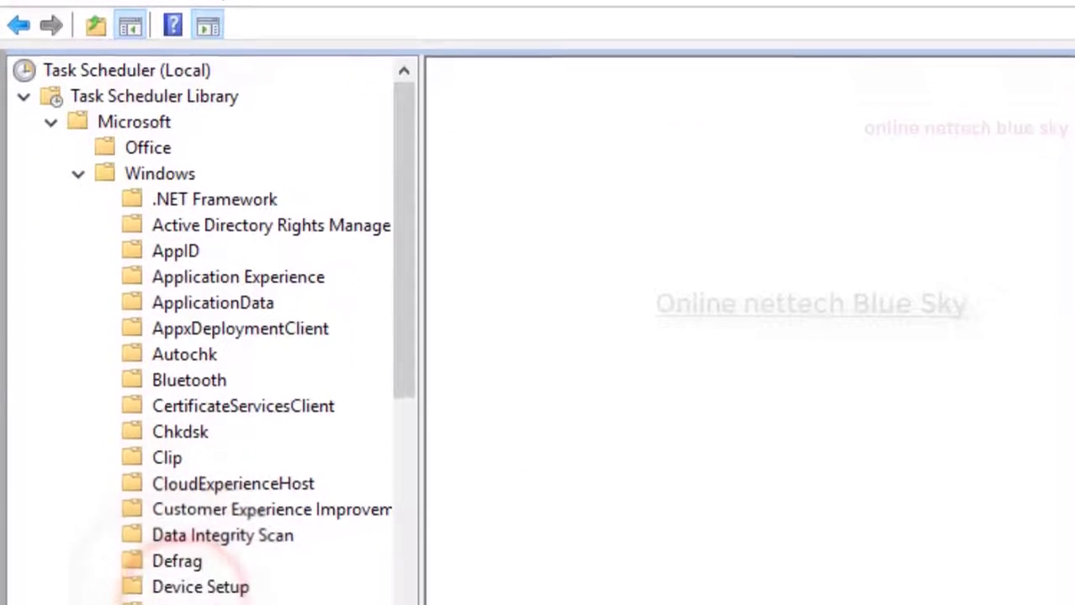
click(169, 476)
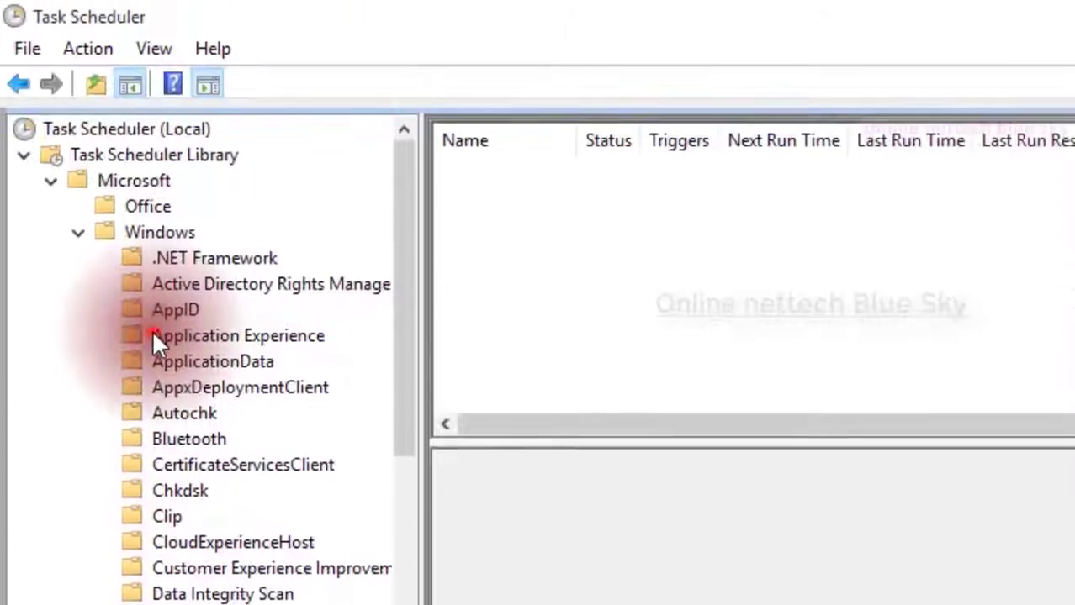
click(159, 215)
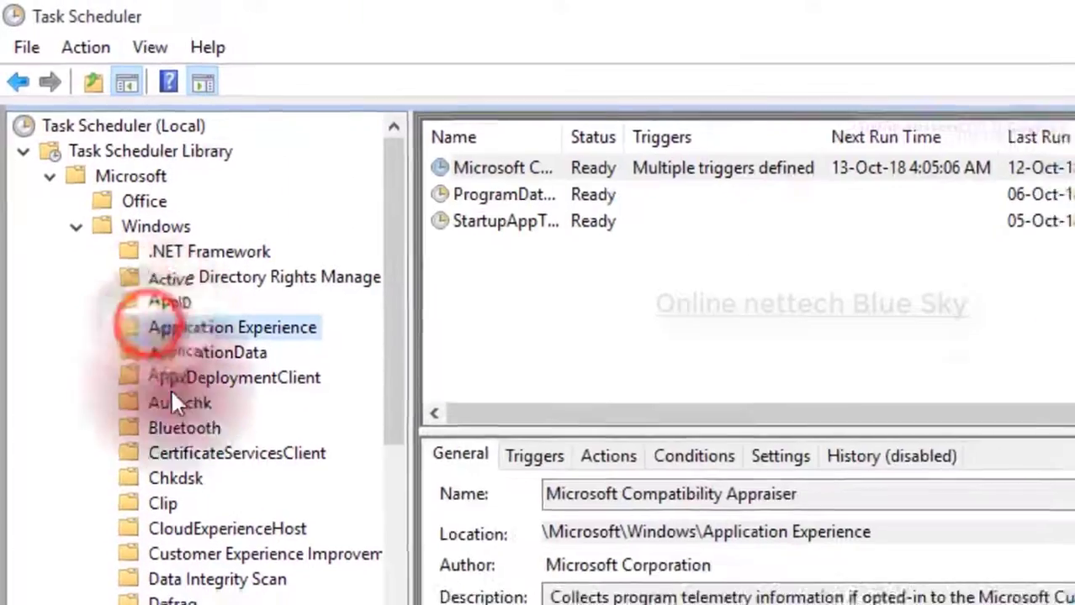
click(173, 317)
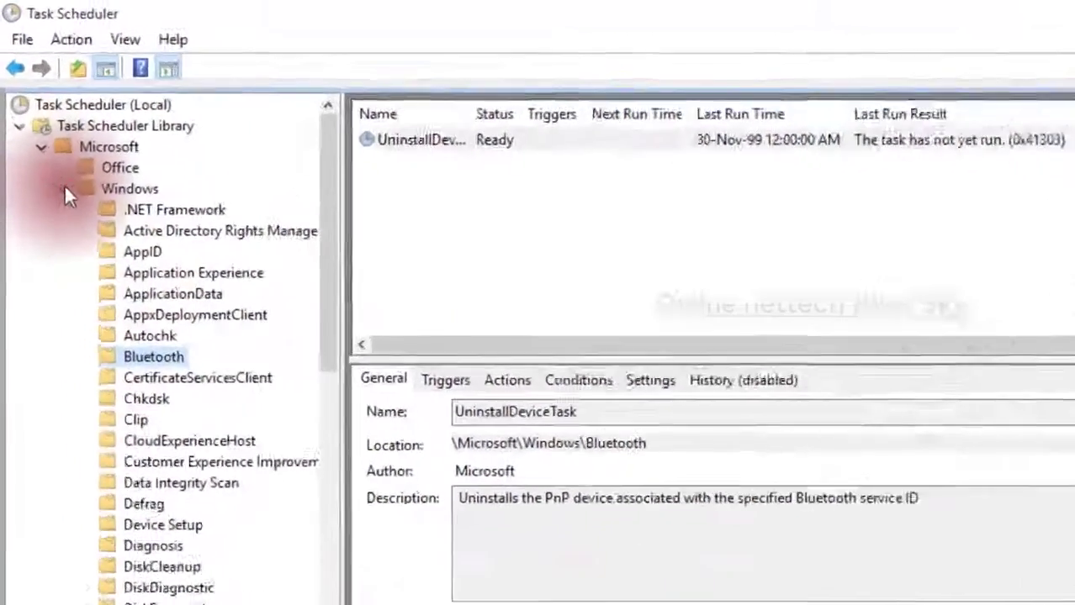
Collapse the Windows and Microsoft folders and return to the Task Scheduler Library's own task list
click(43, 127)
click(78, 273)
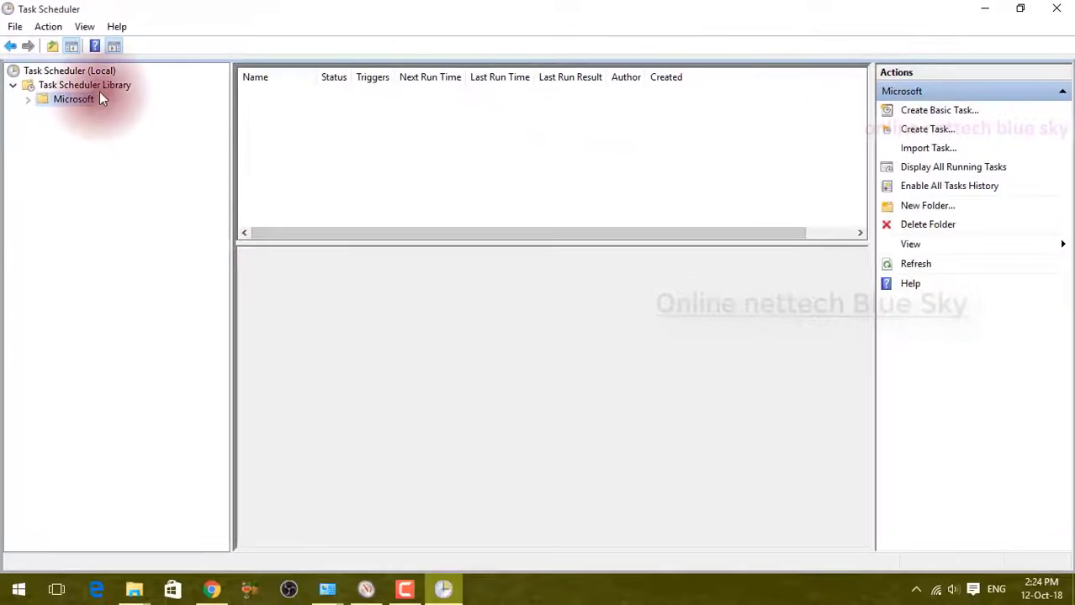
click(102, 86)
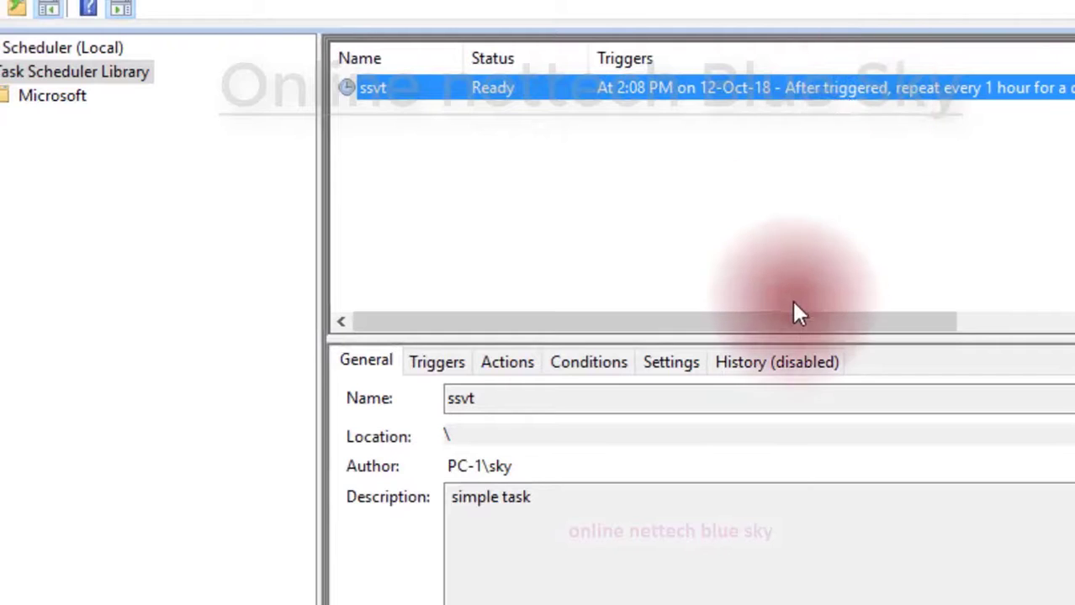
Review the ssvt task's run details across the list and narrow the Last Run Result column to fit its text
drag(778, 323, 803, 334)
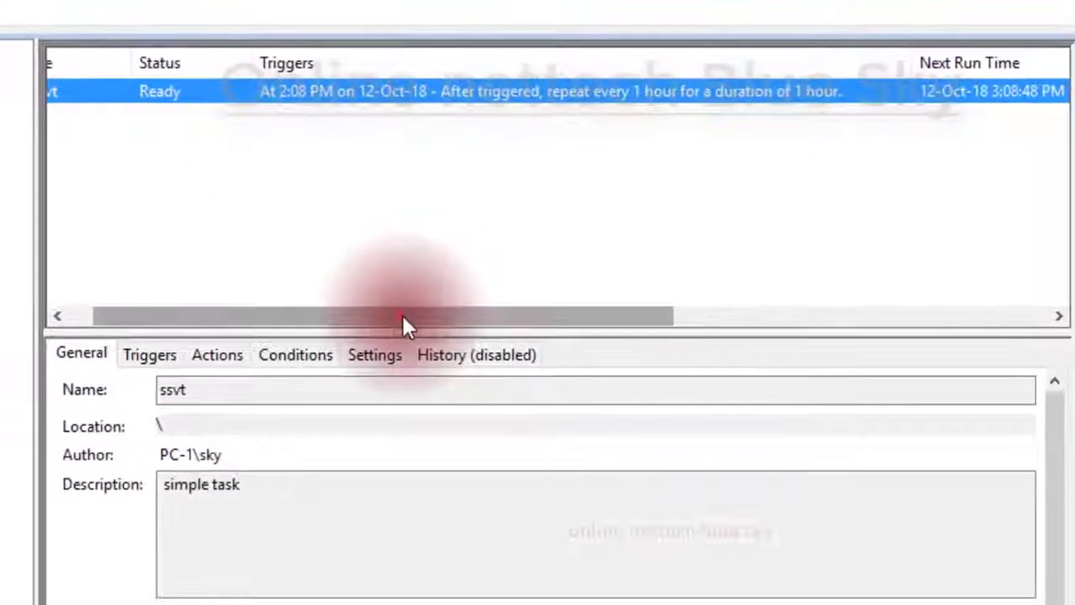
drag(540, 453, 1014, 459)
drag(723, 322, 853, 326)
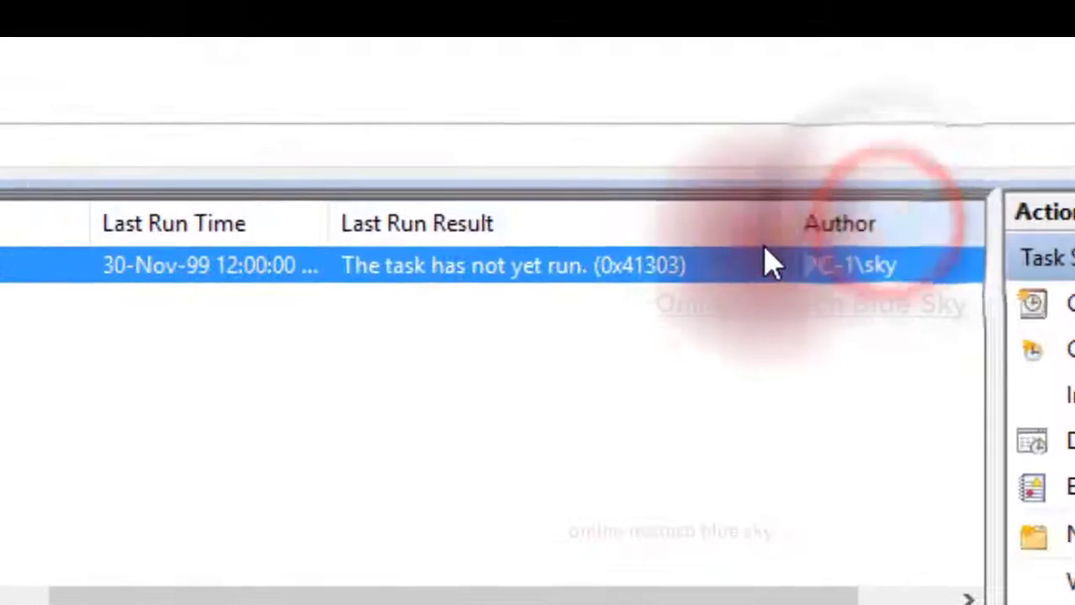
drag(743, 595, 839, 595)
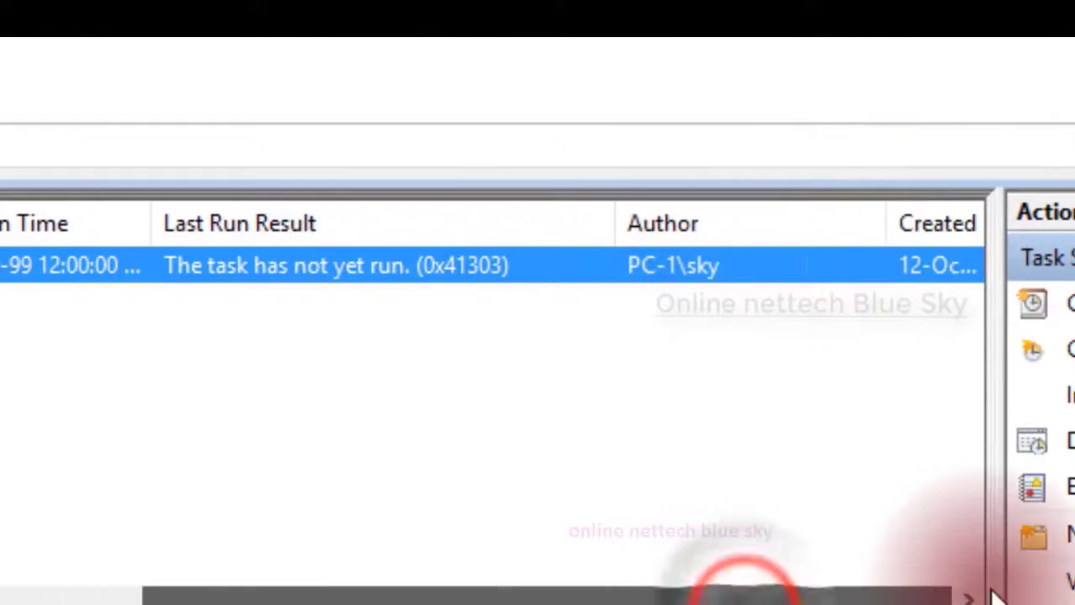
drag(860, 211, 1026, 214)
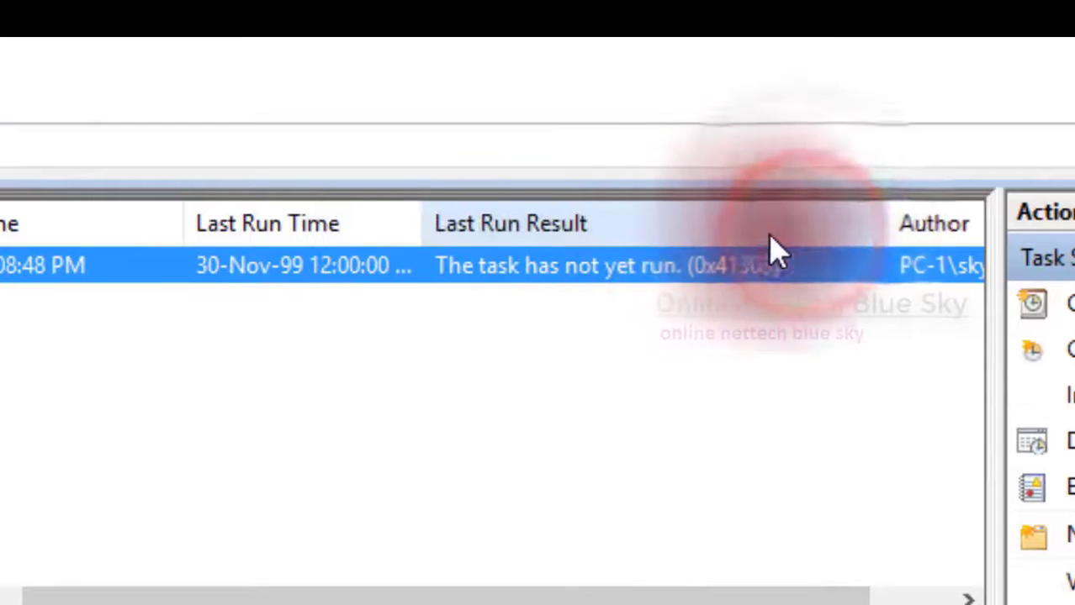
drag(871, 222, 828, 221)
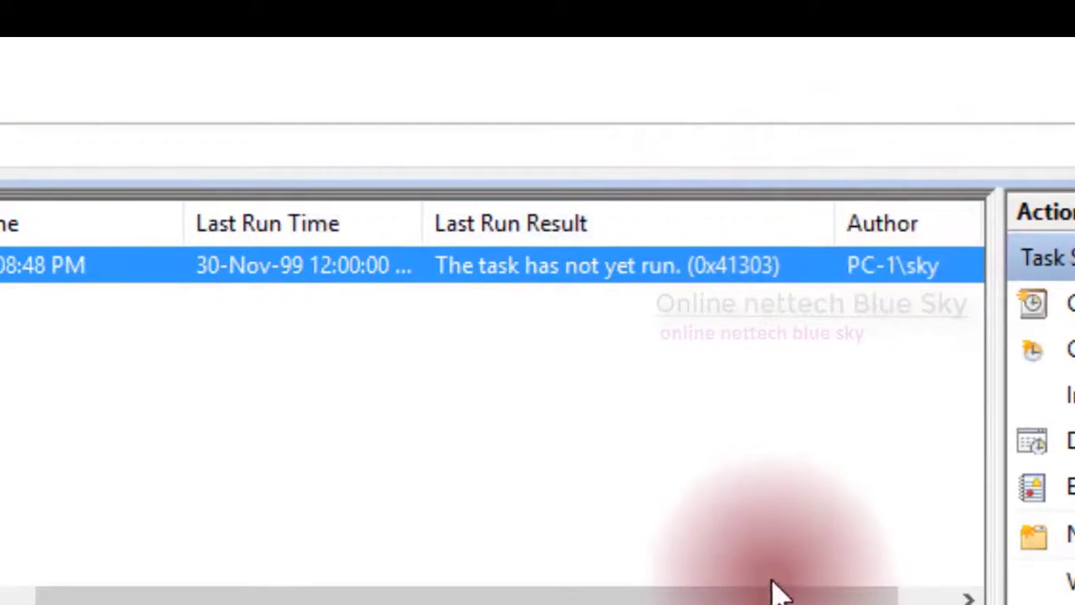
Narrow the Author column, widen the Created column to show the full creation date and time, and reselect the ssvt task
drag(753, 601, 953, 599)
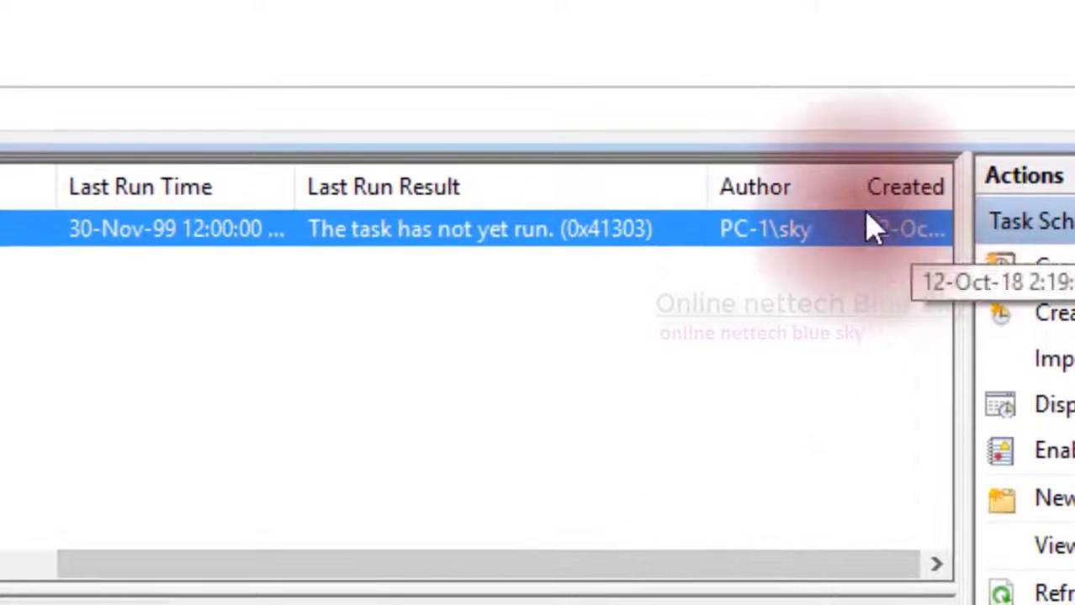
drag(854, 199, 944, 186)
drag(748, 569, 859, 588)
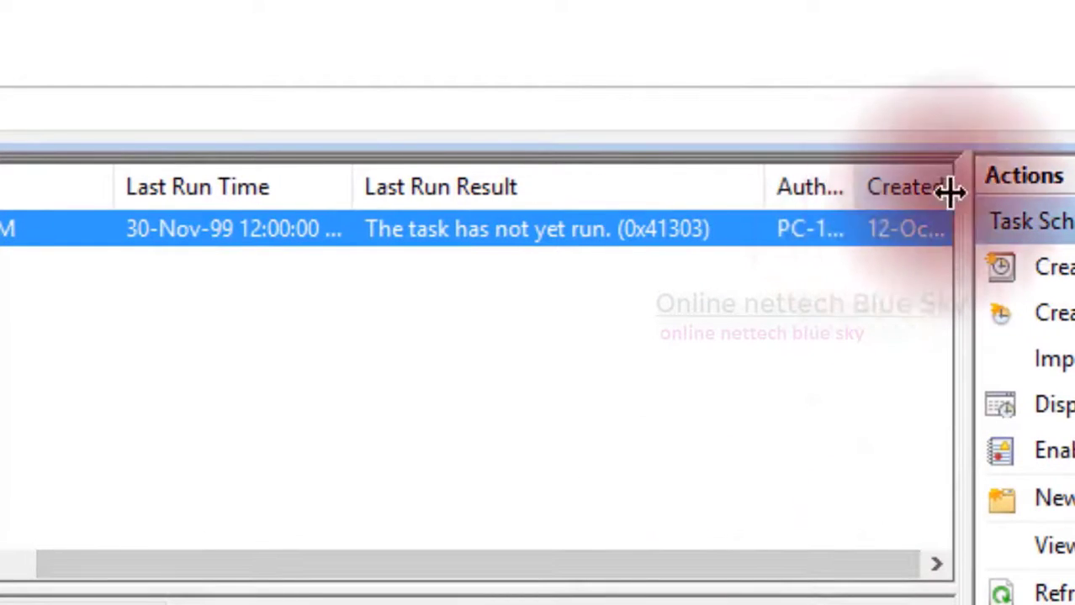
drag(951, 187, 993, 202)
drag(715, 565, 866, 576)
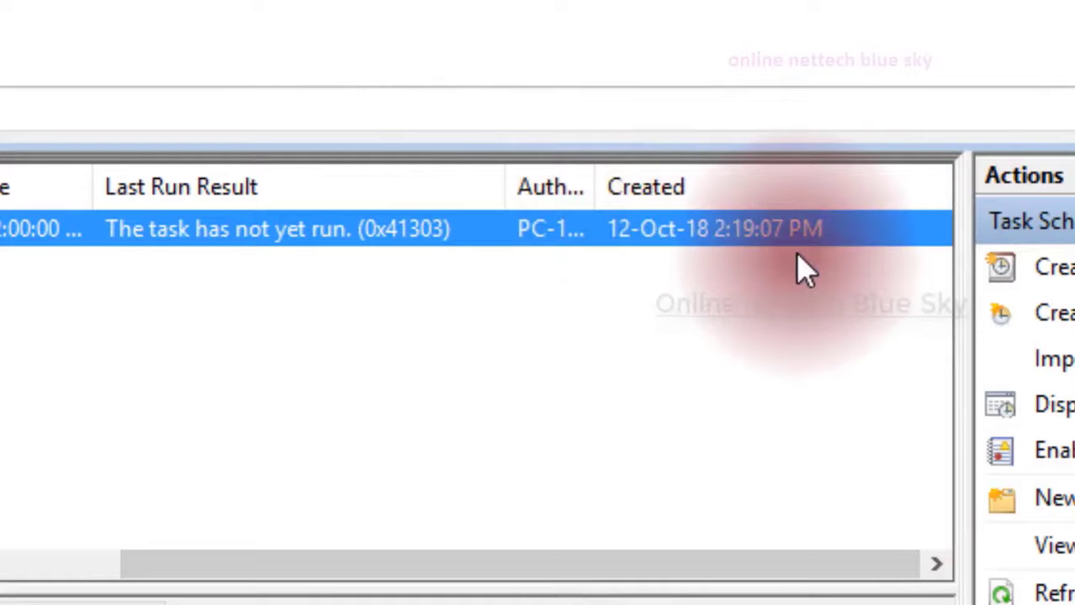
click(790, 304)
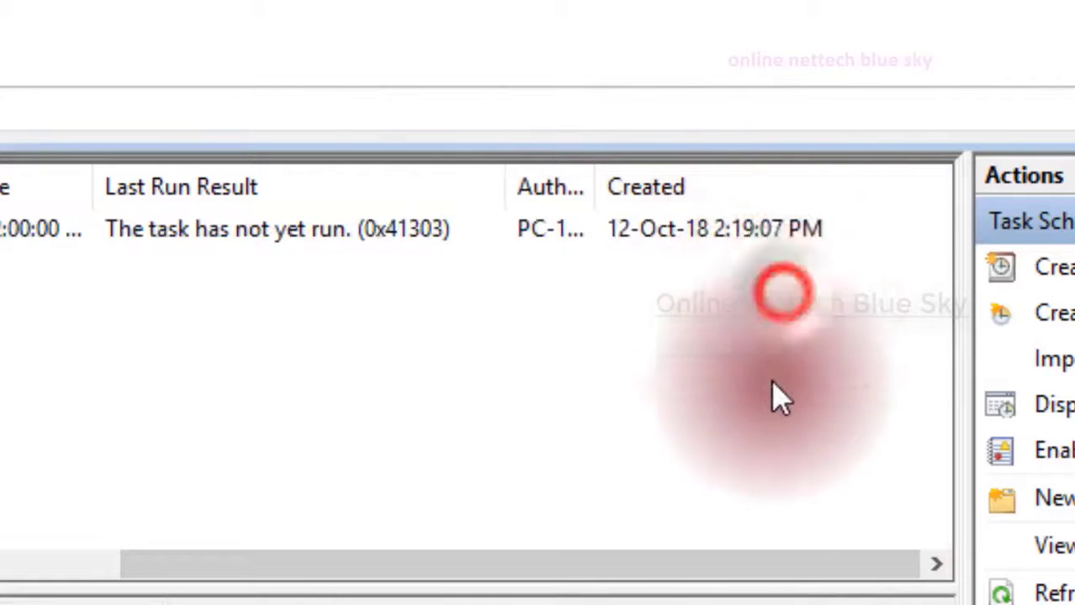
drag(703, 565, 609, 571)
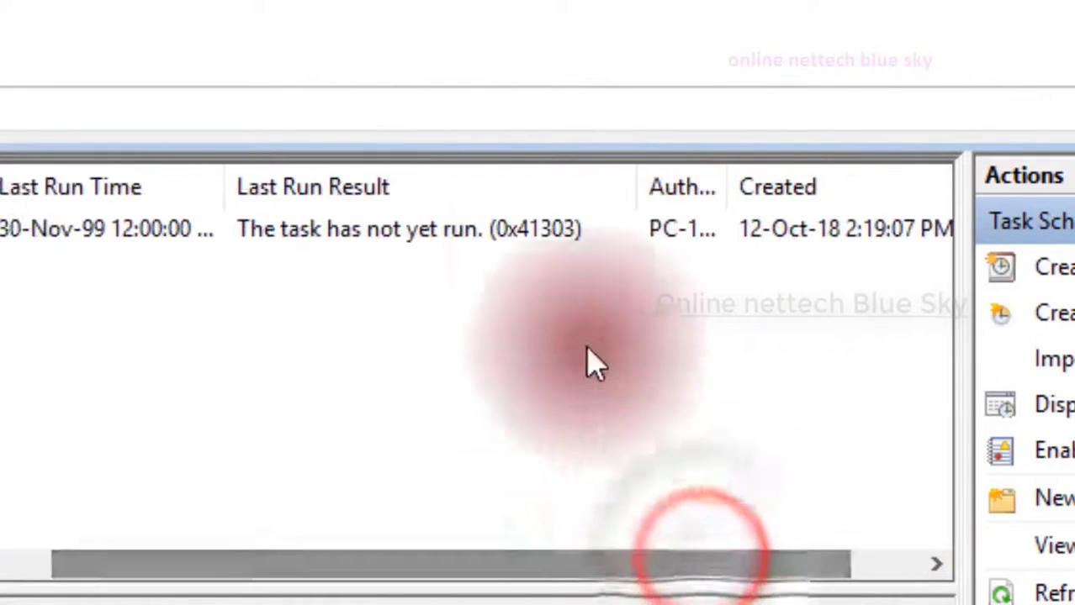
click(572, 231)
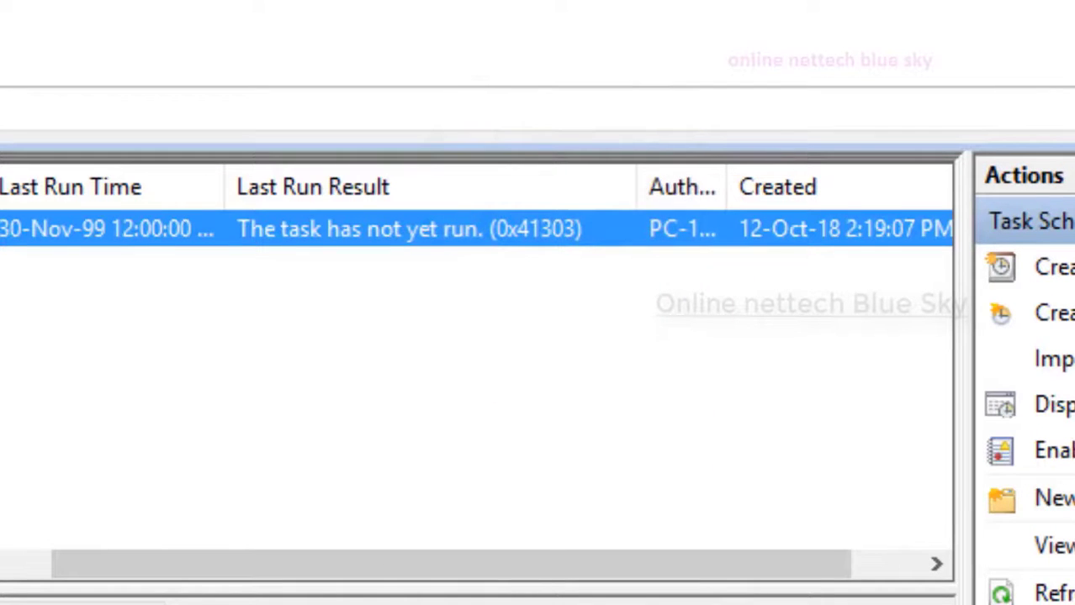
Check the available view options for the task library and enable history for all tasks
click(1053, 546)
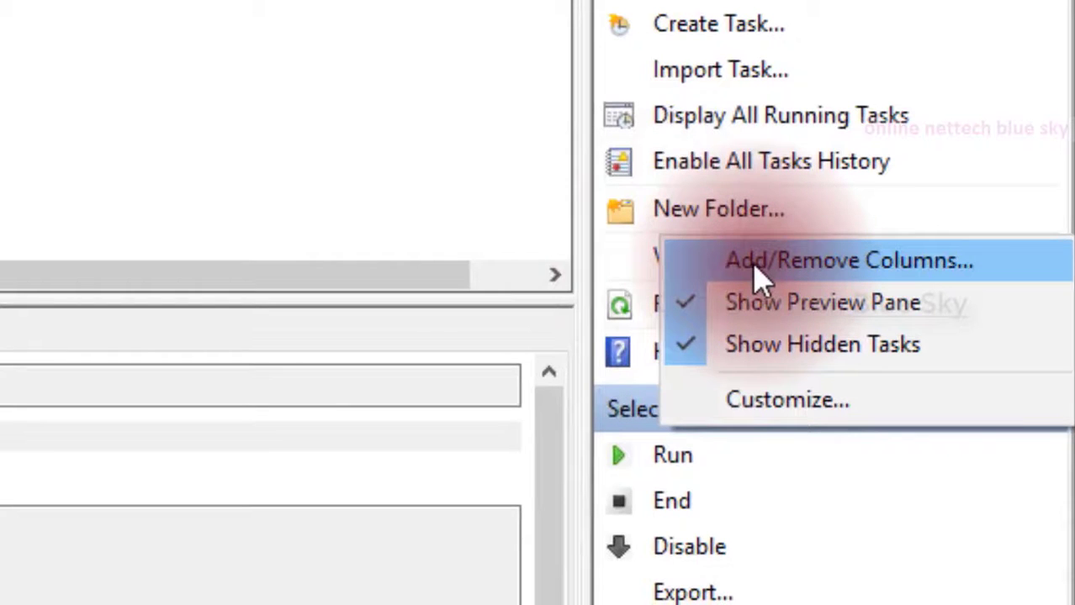
click(948, 601)
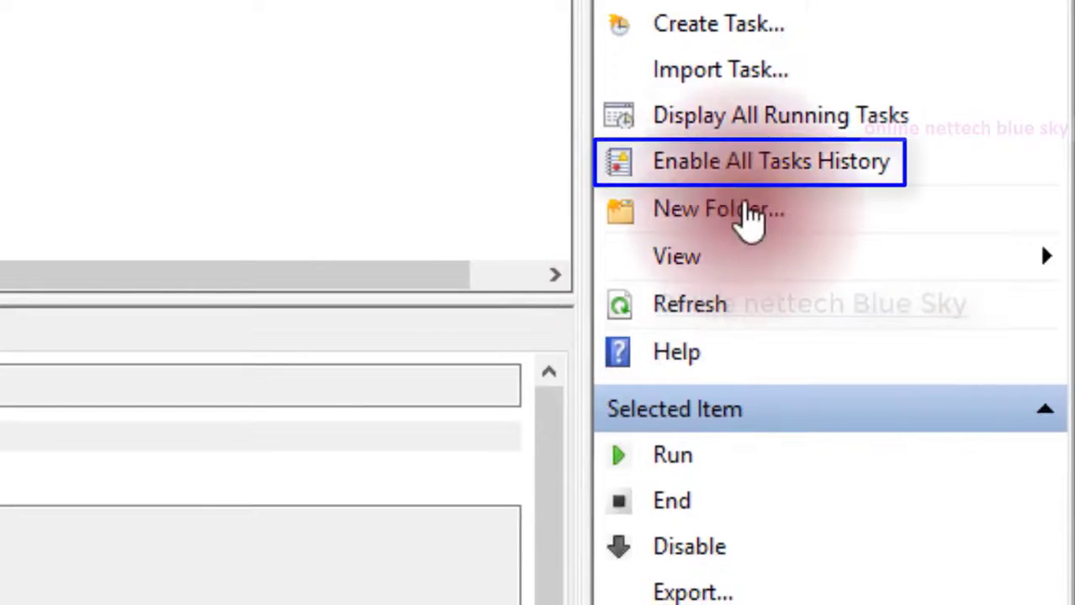
click(888, 171)
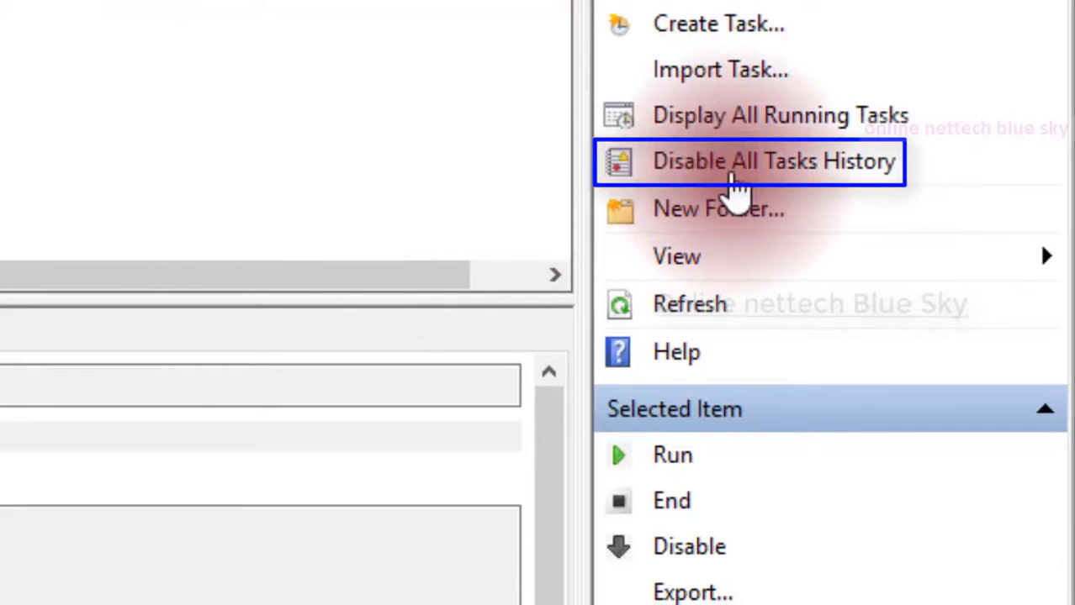
Disable history for all tasks
click(734, 161)
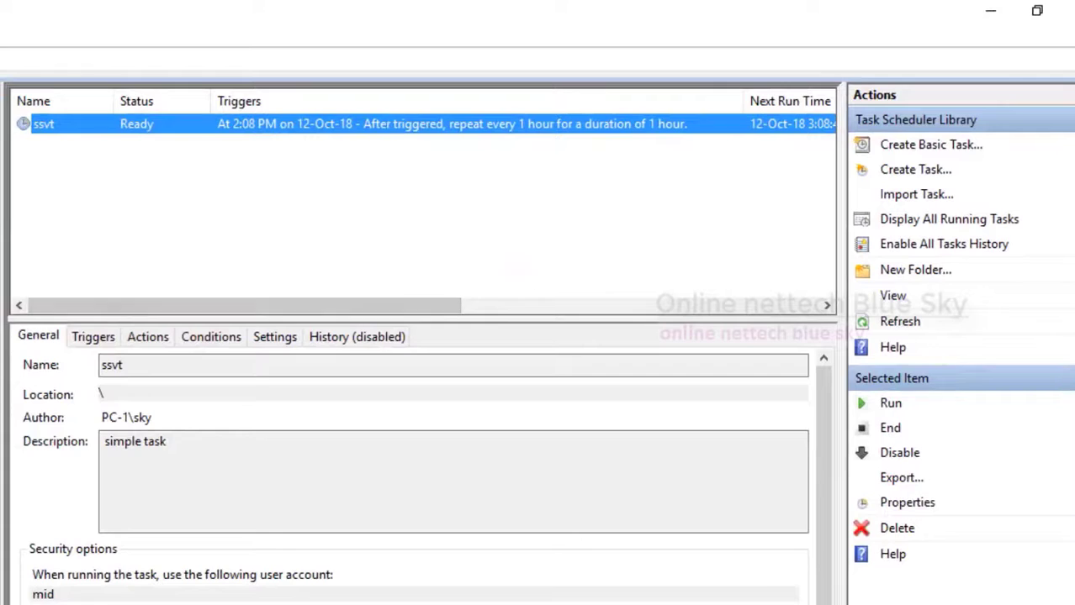
Export the ssvt task to the Desktop as an XML file named ssvt
click(65, 37)
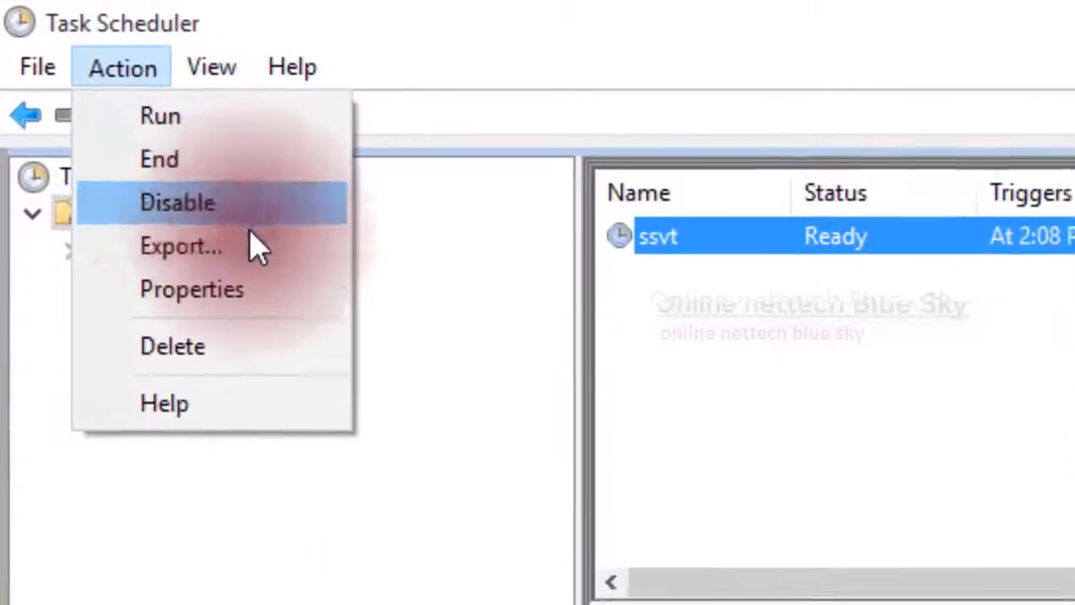
click(268, 252)
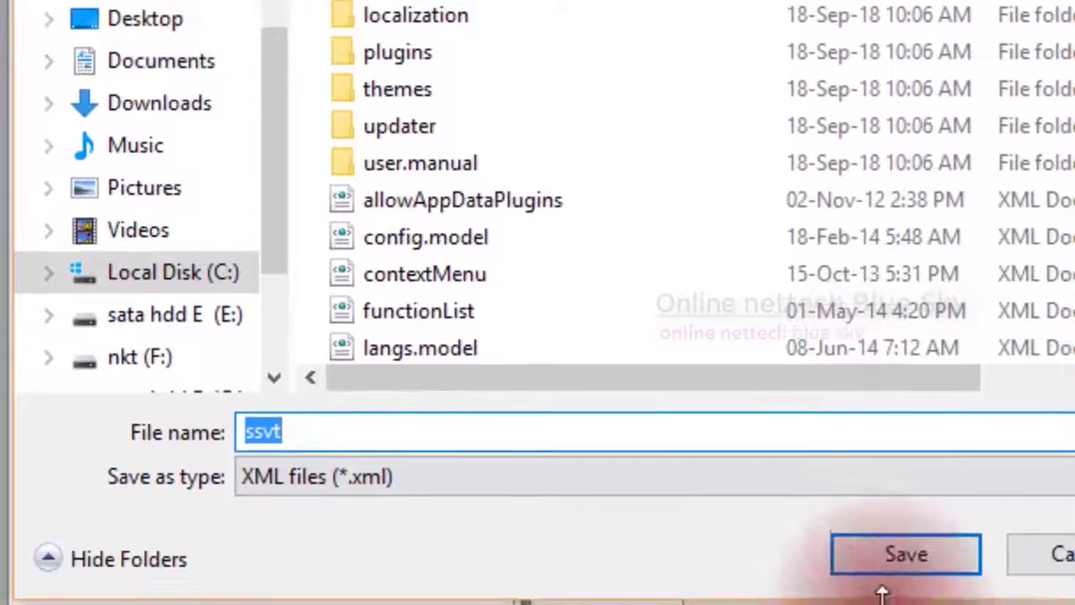
click(891, 562)
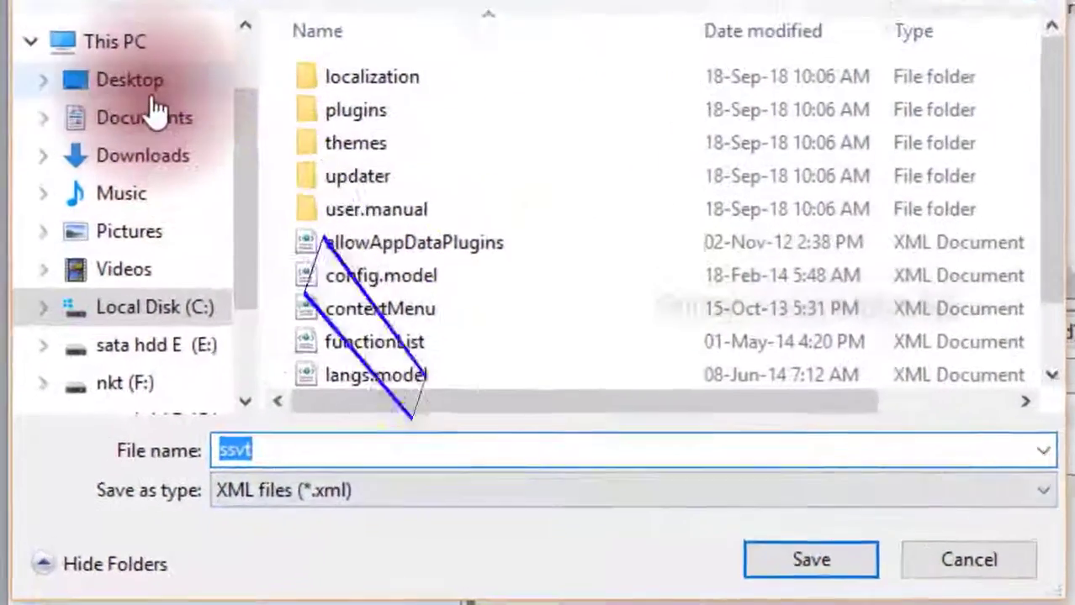
click(106, 184)
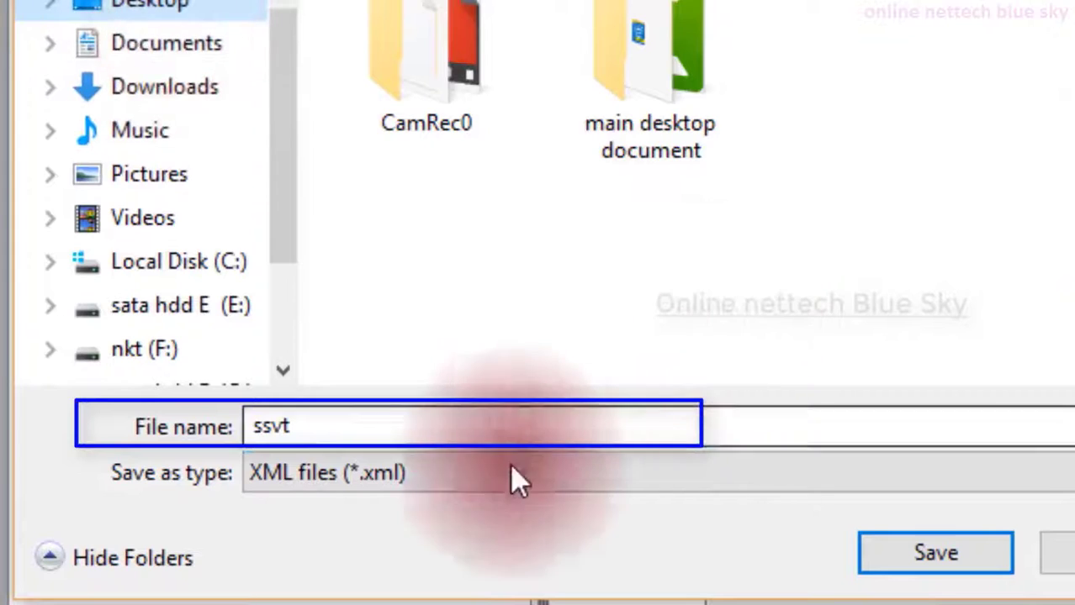
double_click(541, 428)
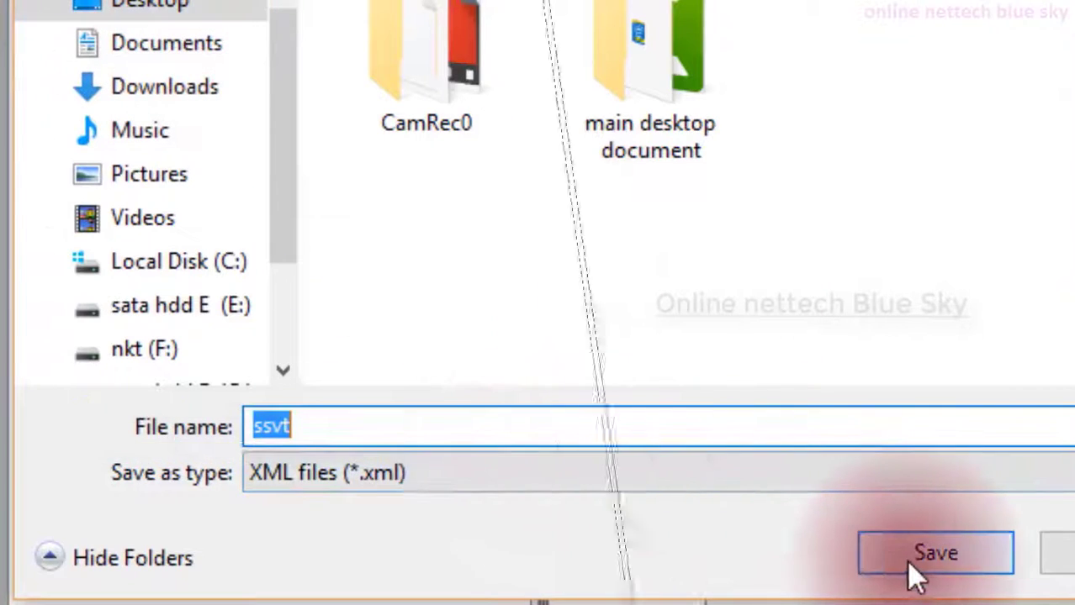
click(909, 558)
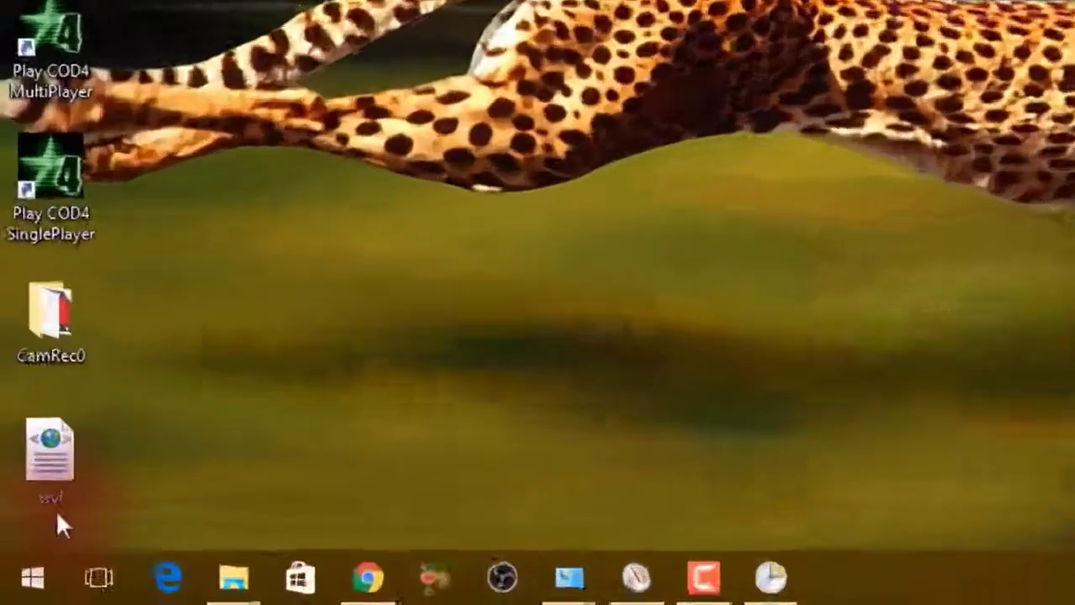
Open the exported ssvt file from the desktop in Internet Explorer, choosing not to use the recommended browser settings
click(20, 541)
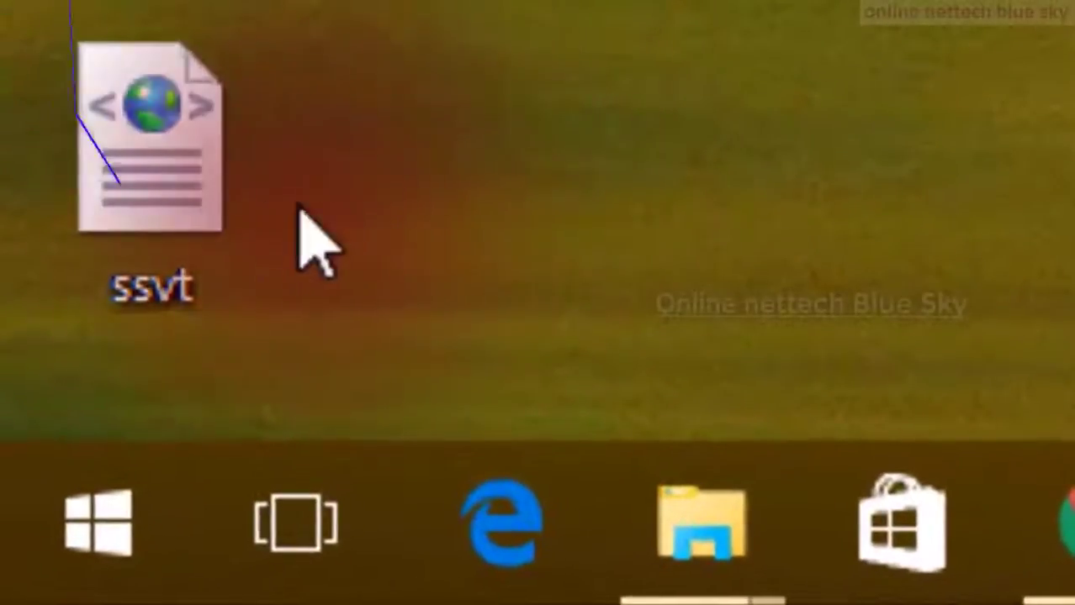
double_click(185, 198)
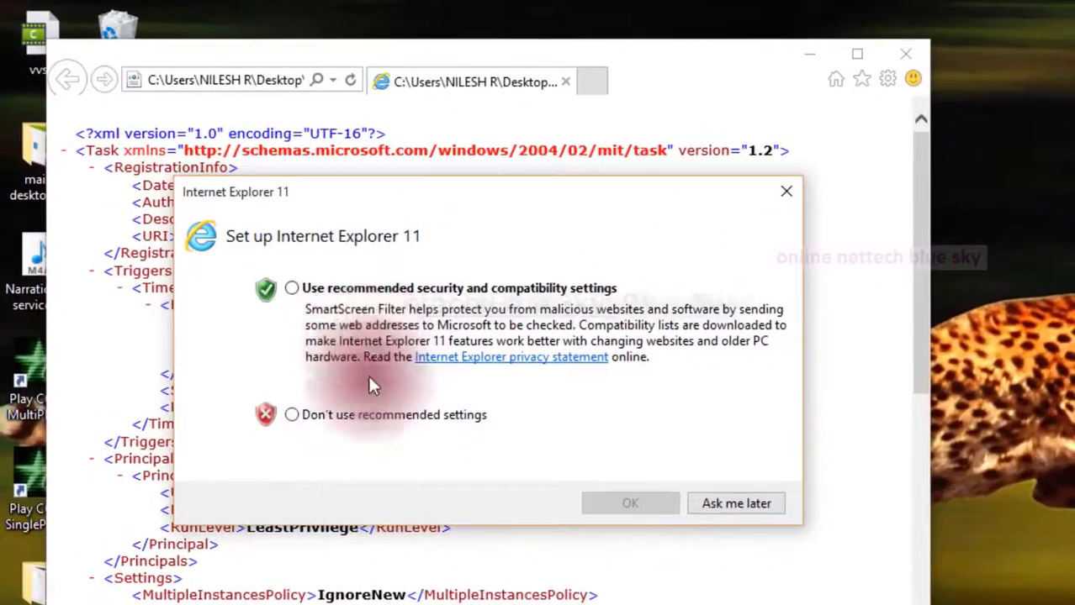
click(275, 311)
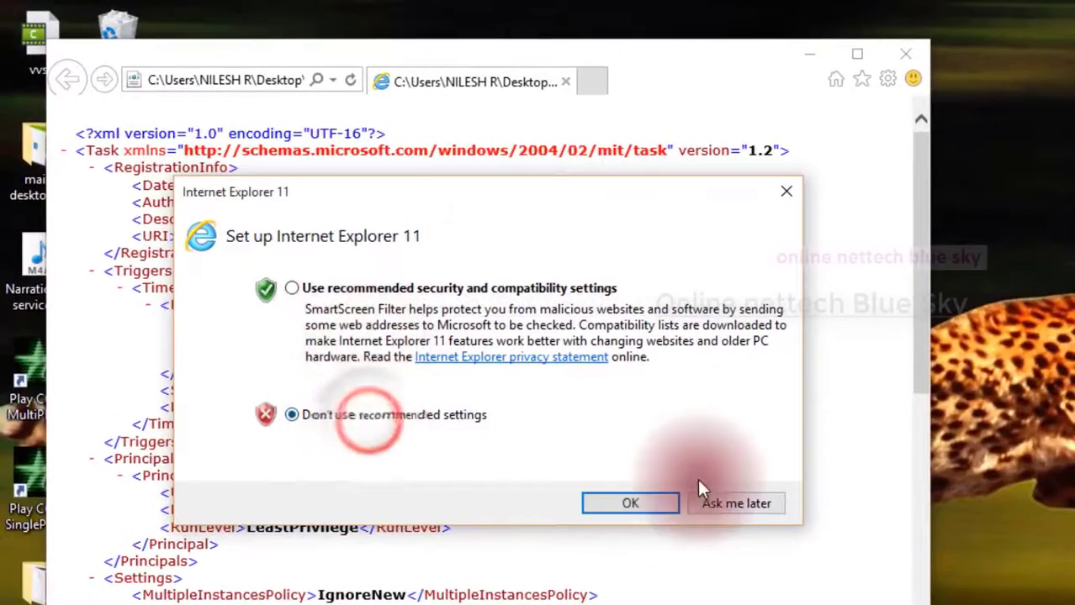
click(632, 502)
Look through the exported task XML from the registration details to the actions section and enlarge the browser window
scroll(493, 234, down, 8)
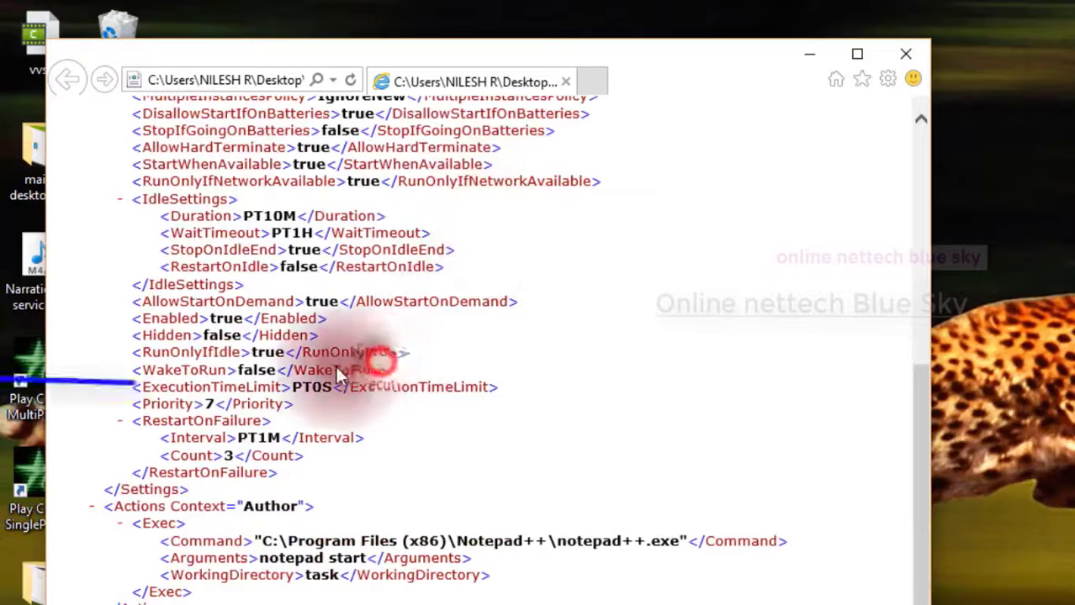
scroll(304, 295, up, 10)
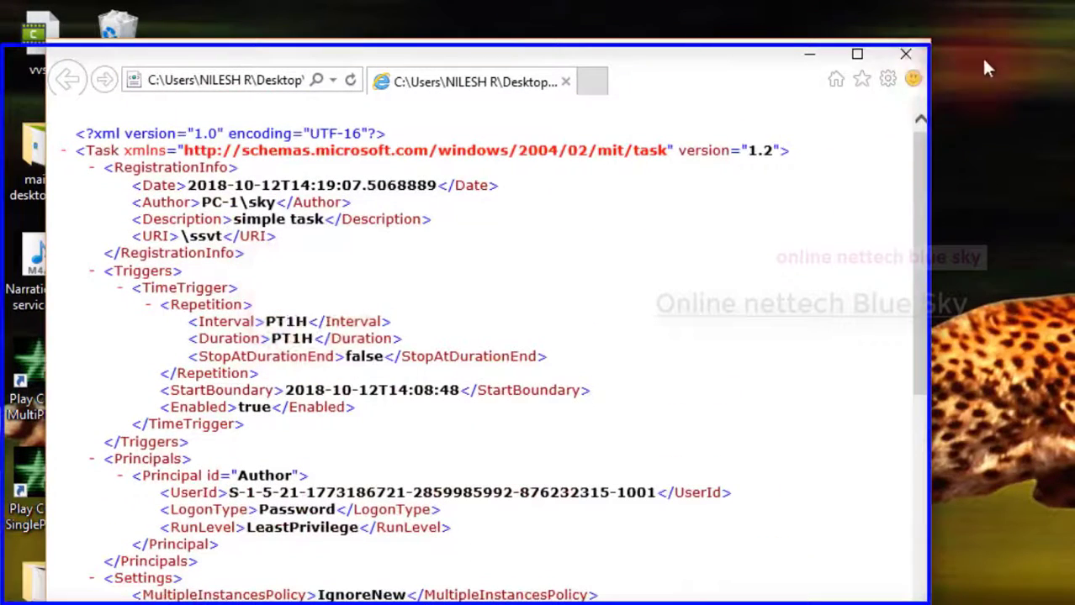
click(867, 59)
click(284, 478)
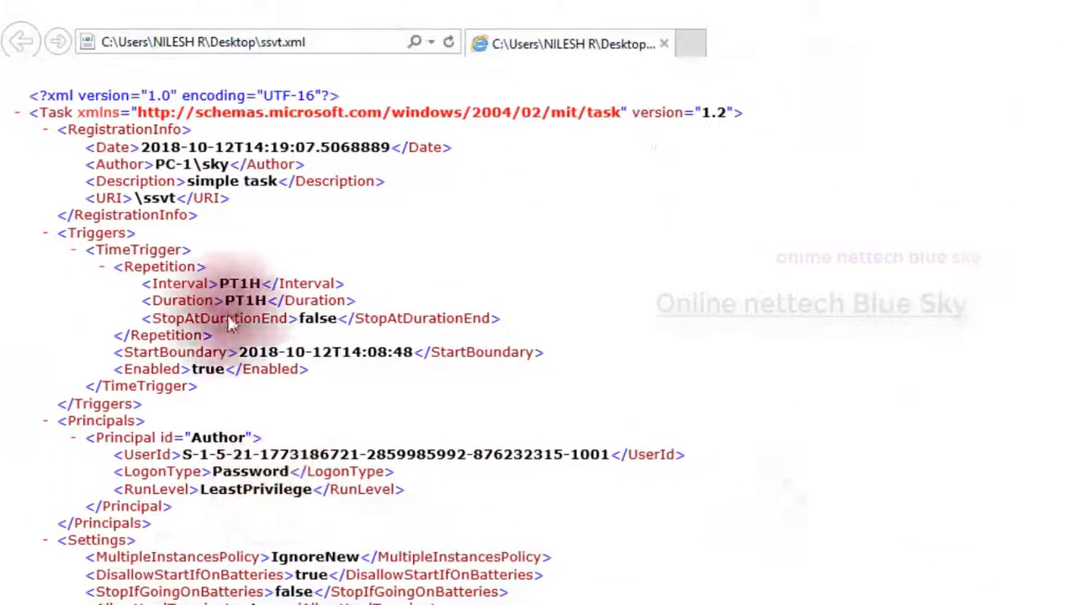
click(547, 454)
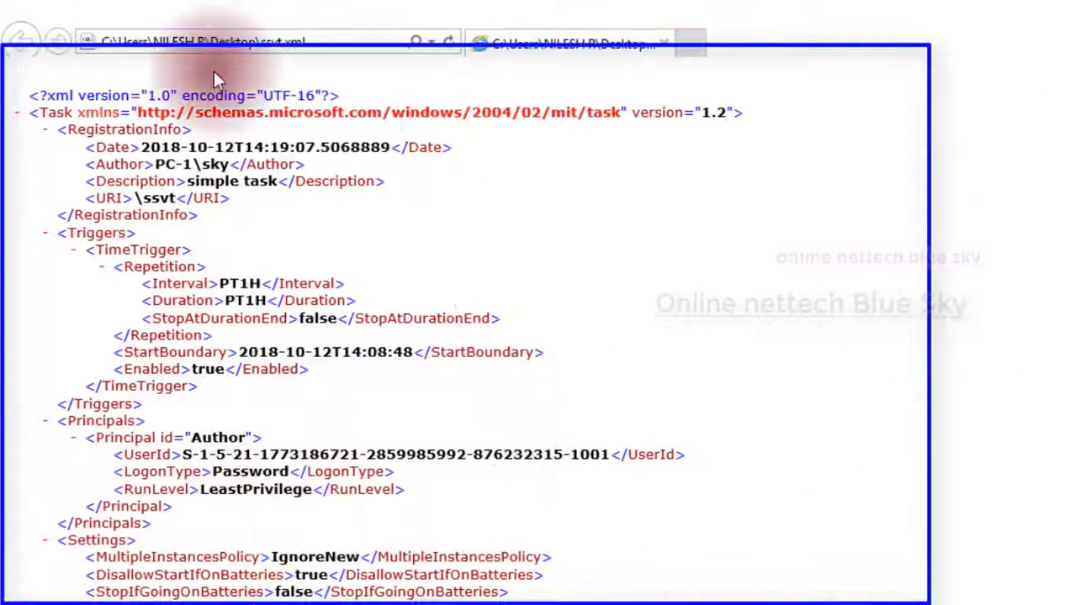
click(50, 117)
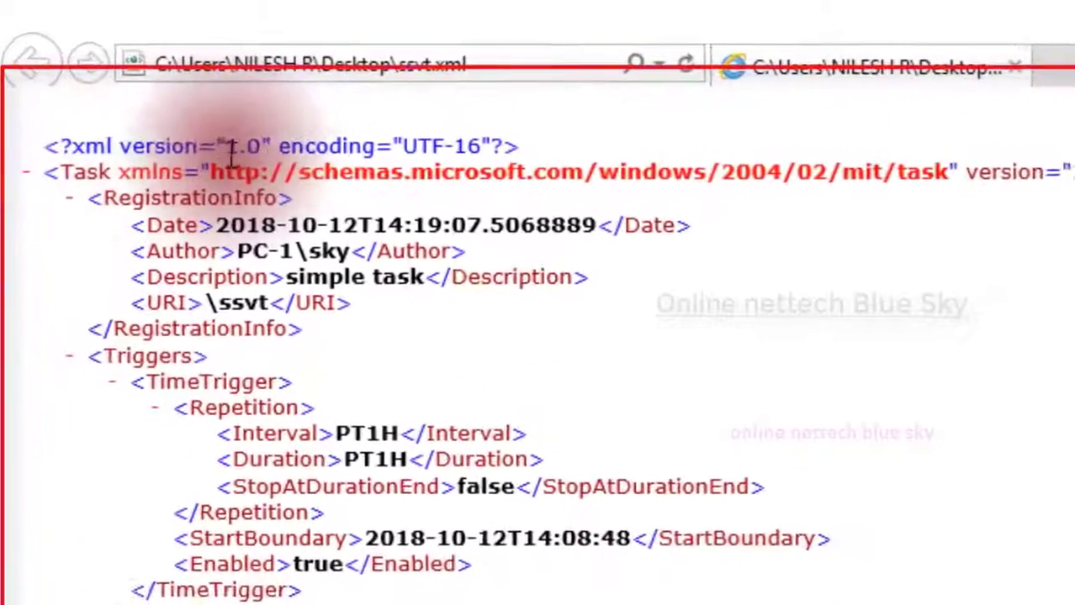
click(222, 95)
Examine the XML declaration, trigger settings and Notepad++ command path in the exported file, collapsing the RegistrationInfo section
drag(526, 149, 44, 156)
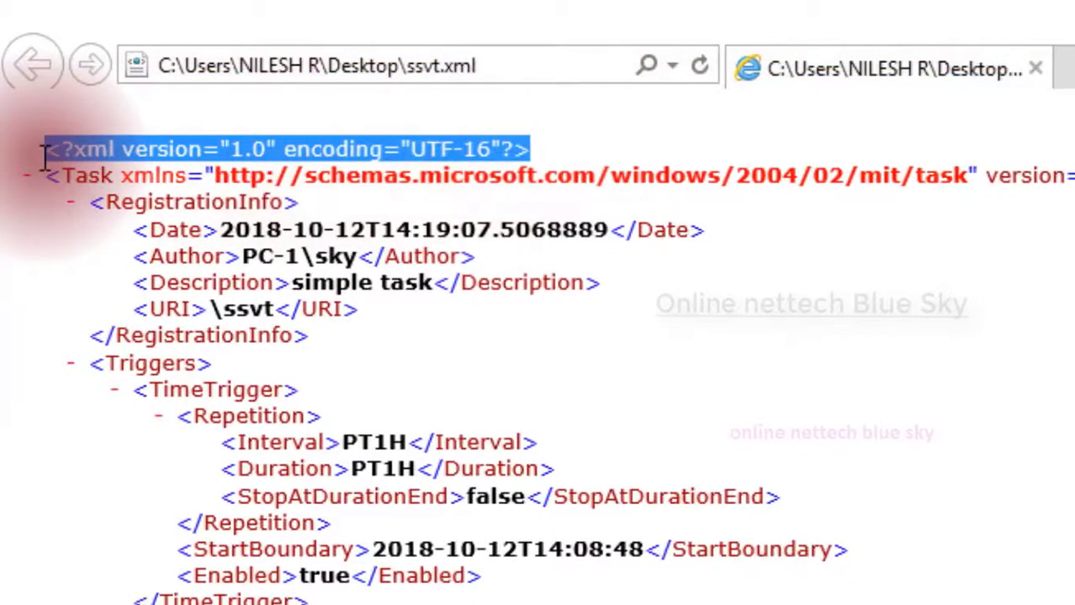
click(761, 206)
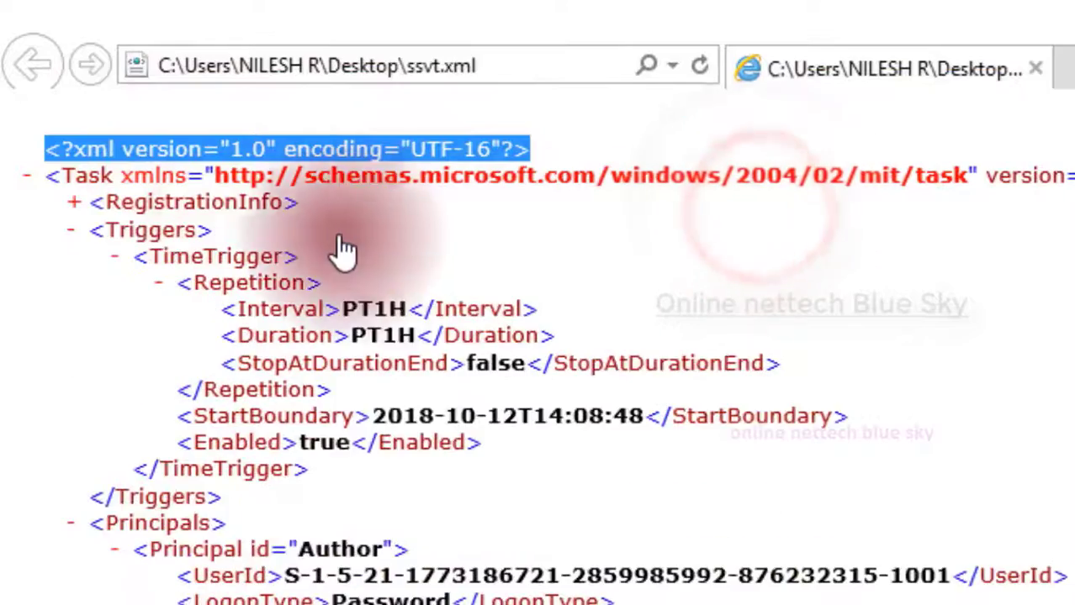
click(360, 356)
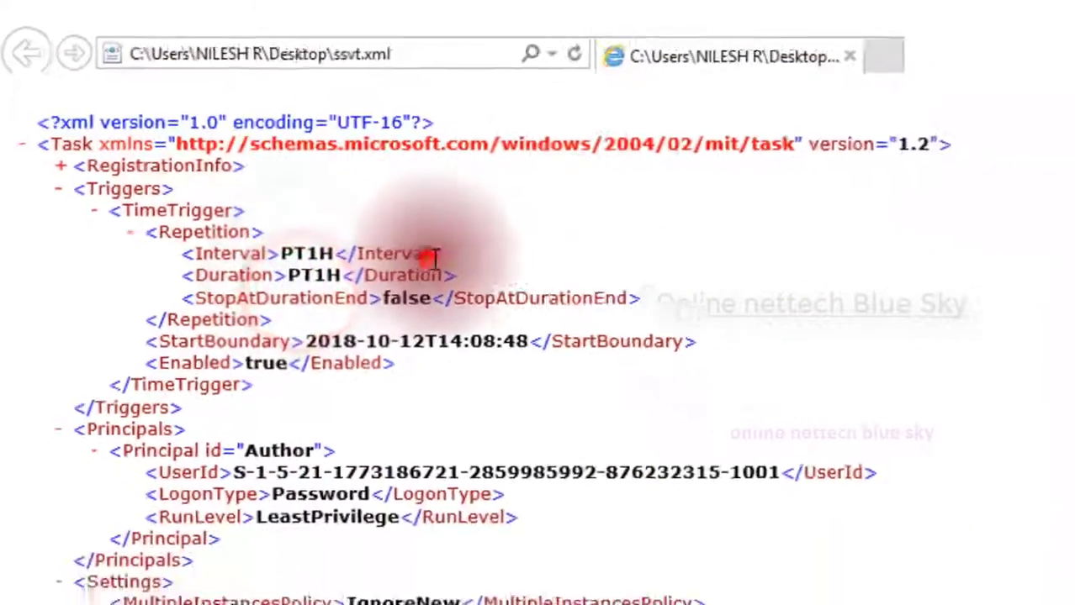
scroll(493, 518, down, 5)
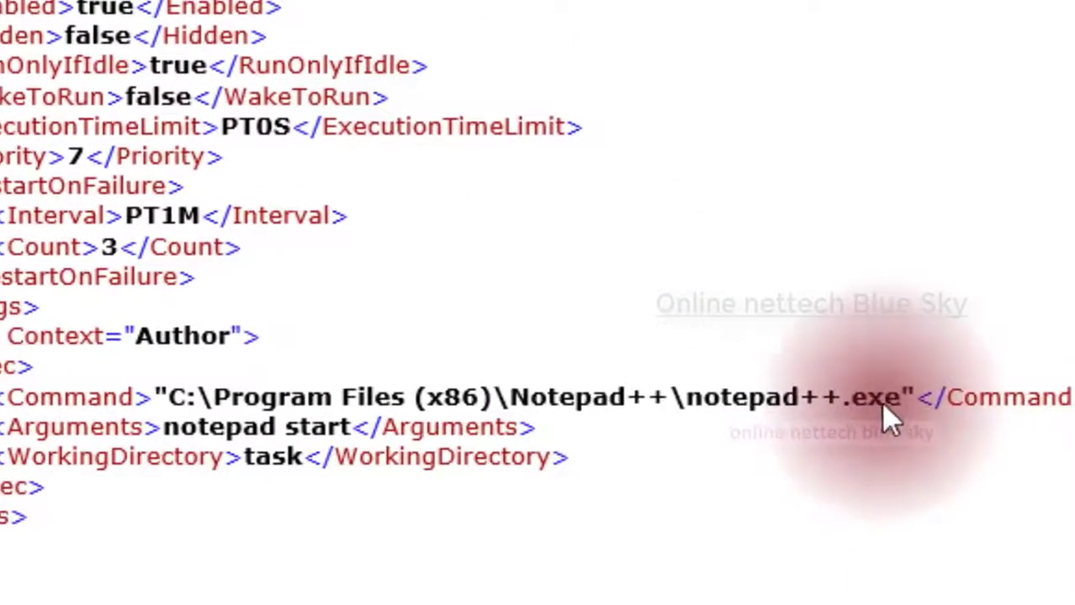
drag(895, 395, 136, 398)
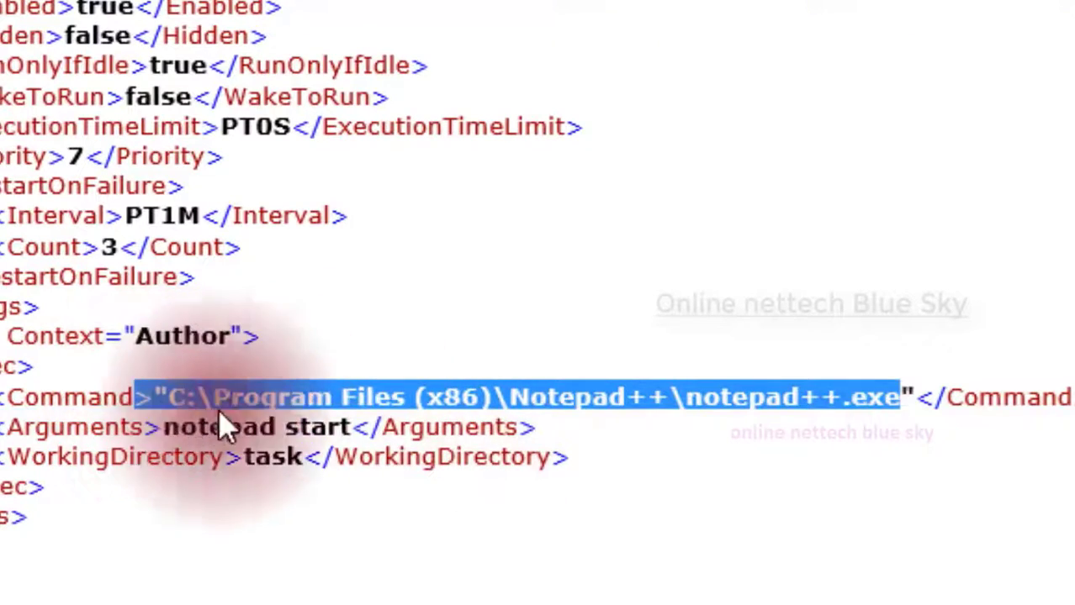
right_click(306, 404)
key(Escape)
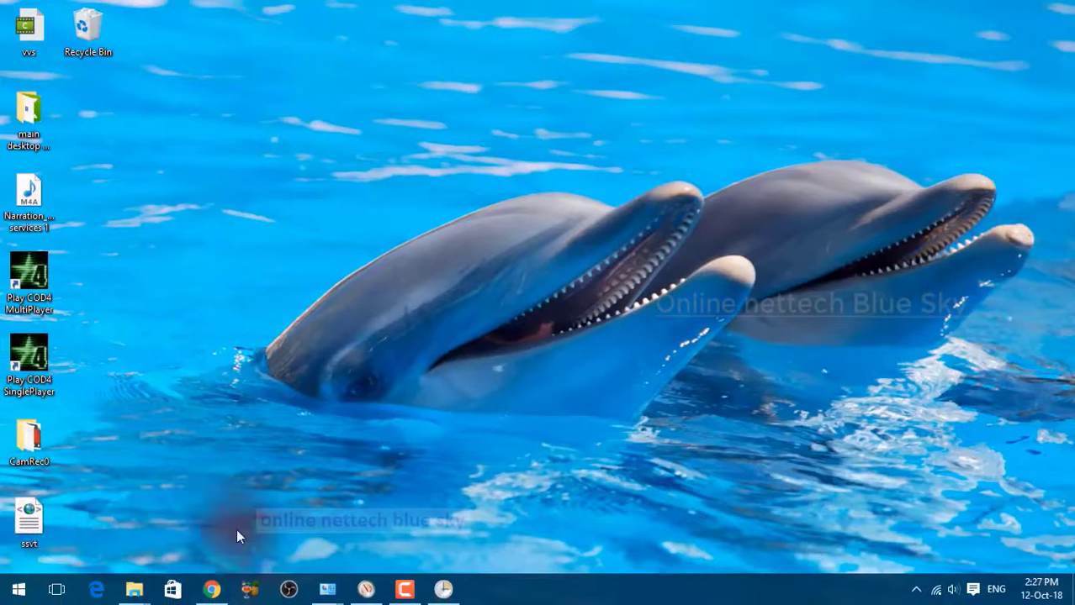
Switch back to Task Scheduler and load the ssvt XML file from the Desktop as a task import
click(126, 597)
click(446, 591)
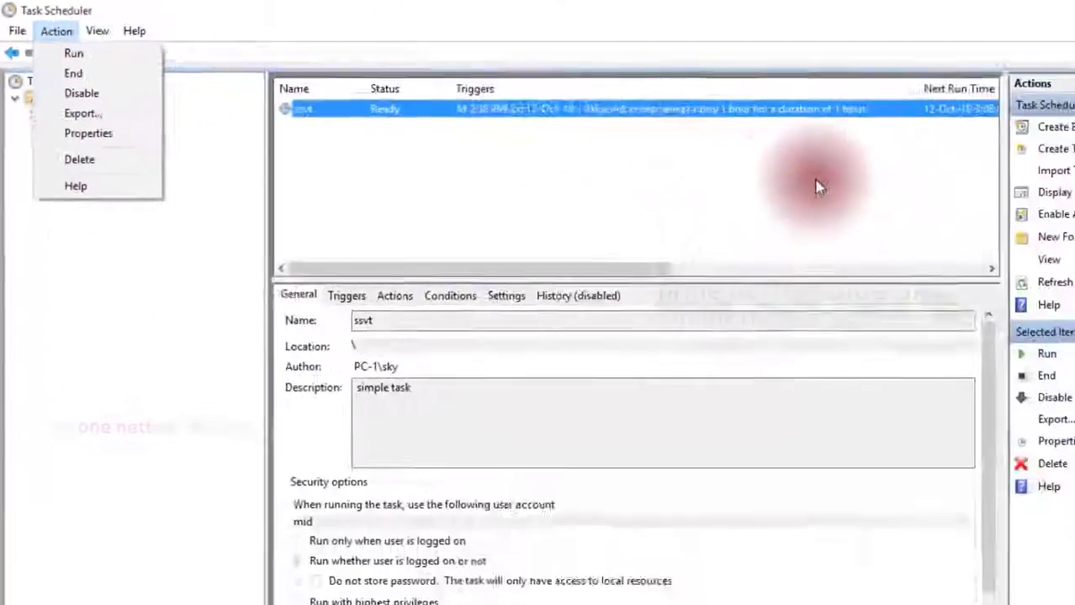
right_click(709, 157)
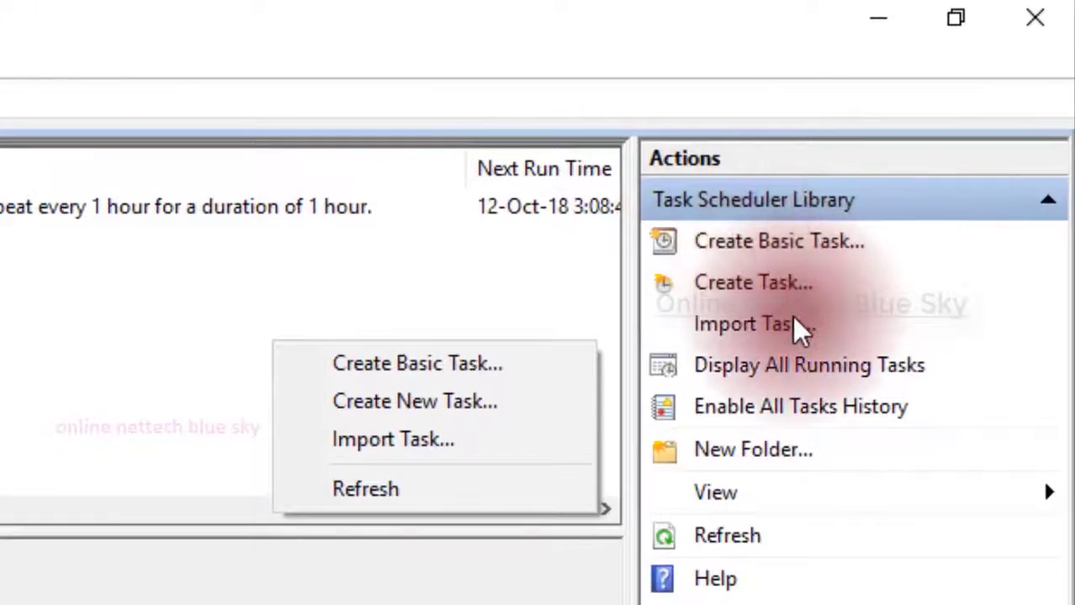
click(732, 325)
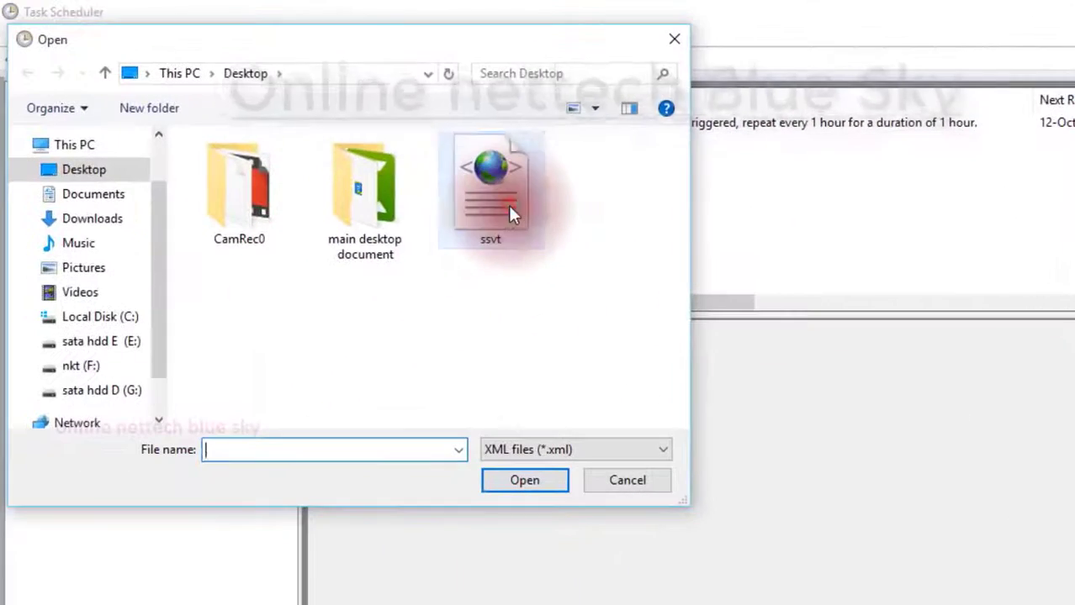
click(260, 244)
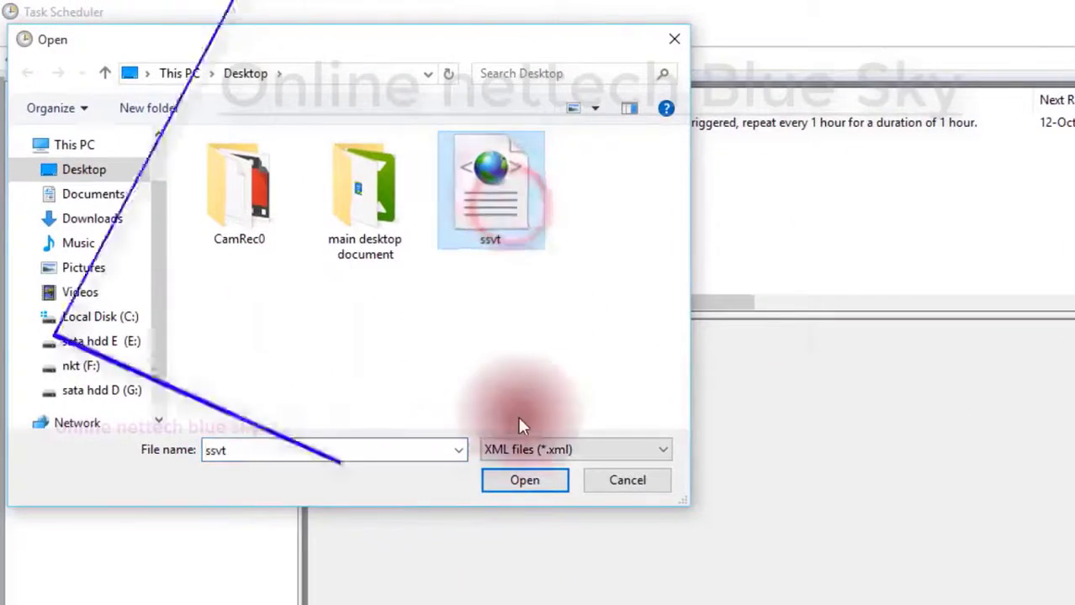
click(515, 481)
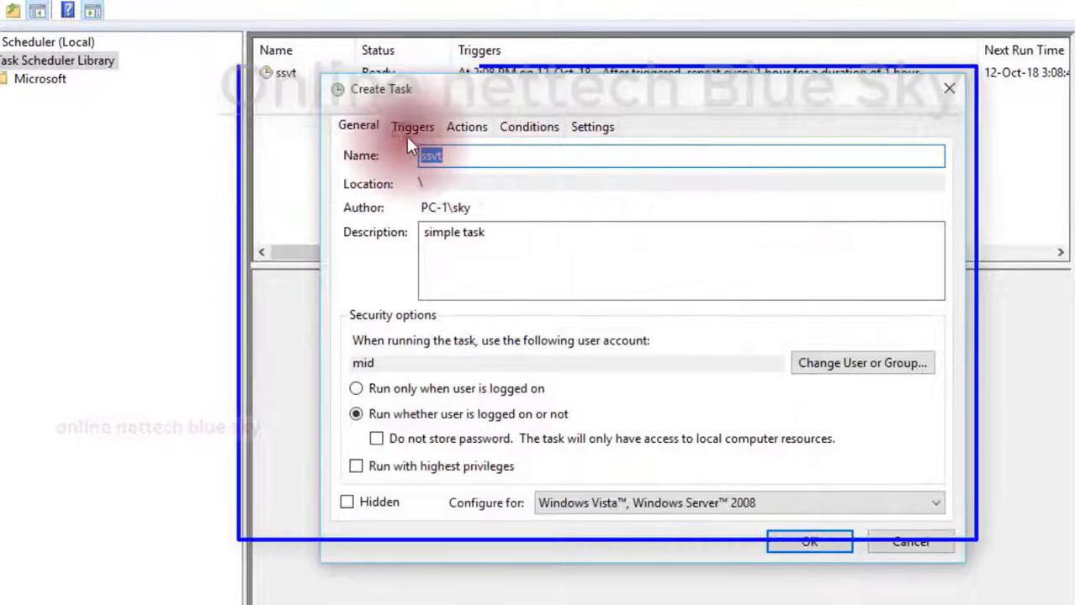
Review the imported task's general, trigger, action, condition and settings details, and cancel the import
click(434, 126)
click(466, 126)
click(522, 126)
click(588, 126)
click(362, 127)
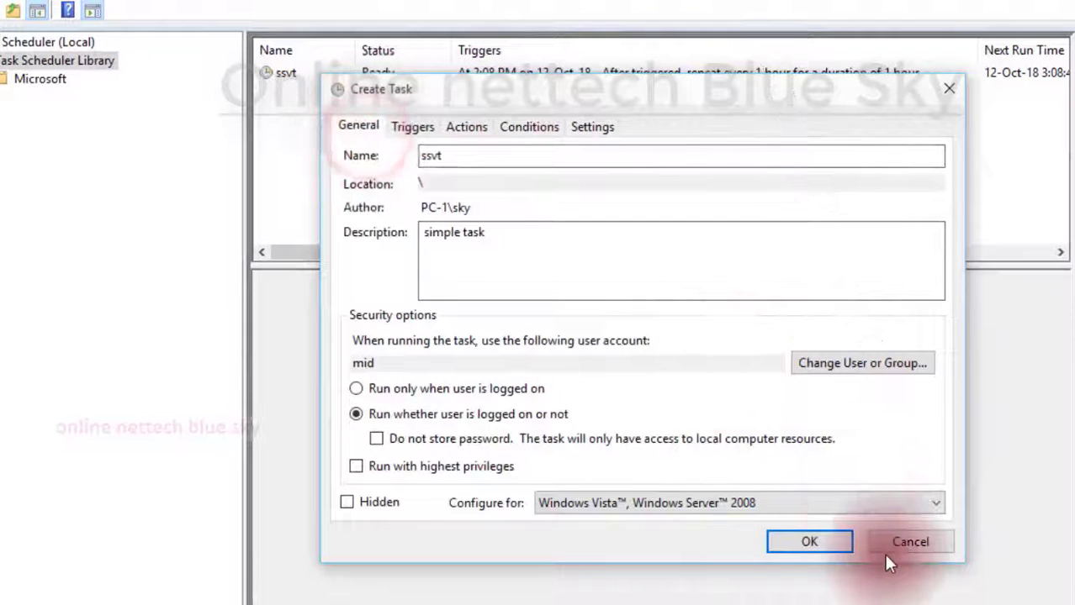
click(890, 542)
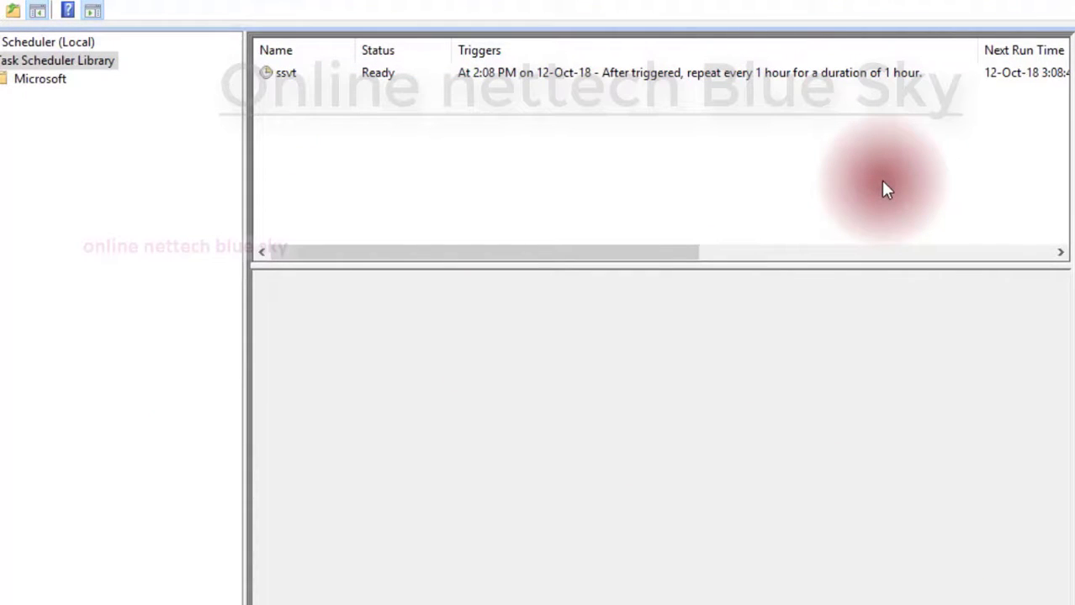
View the properties of the existing ssvt task and close them without making changes
click(863, 74)
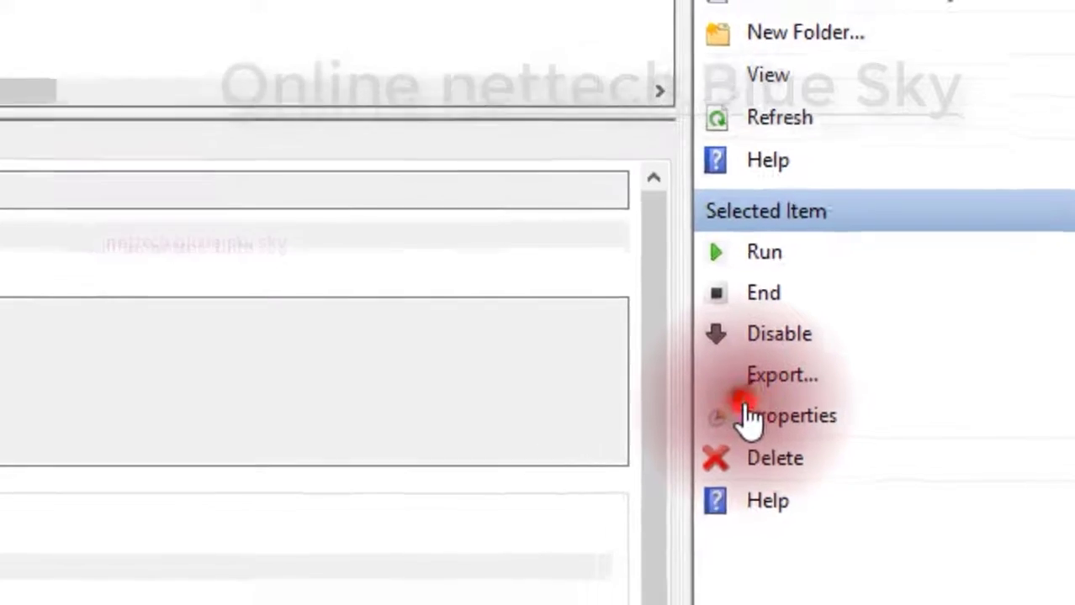
click(670, 427)
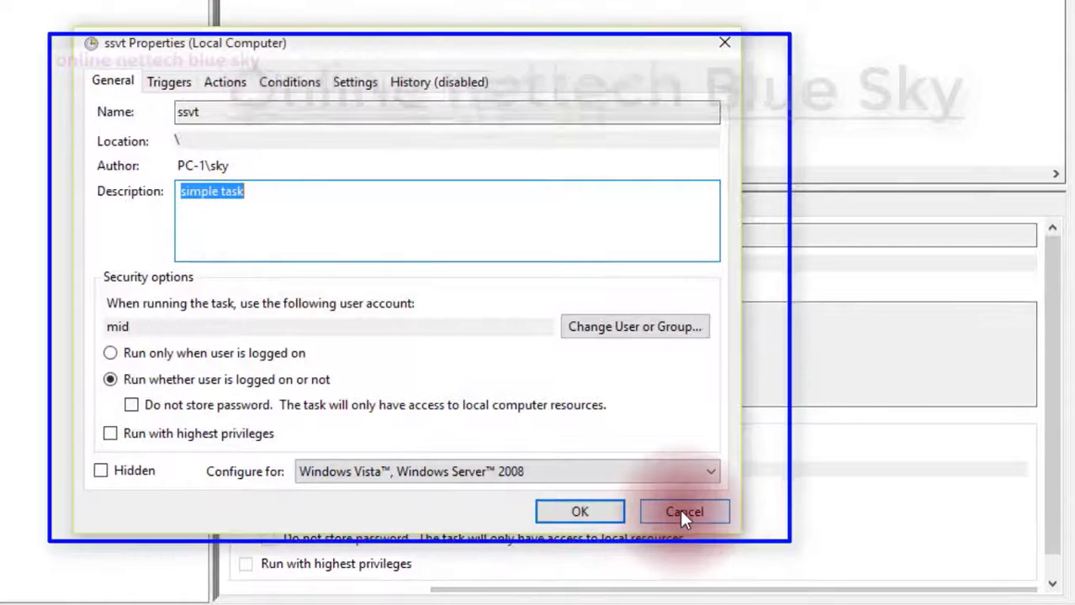
click(681, 510)
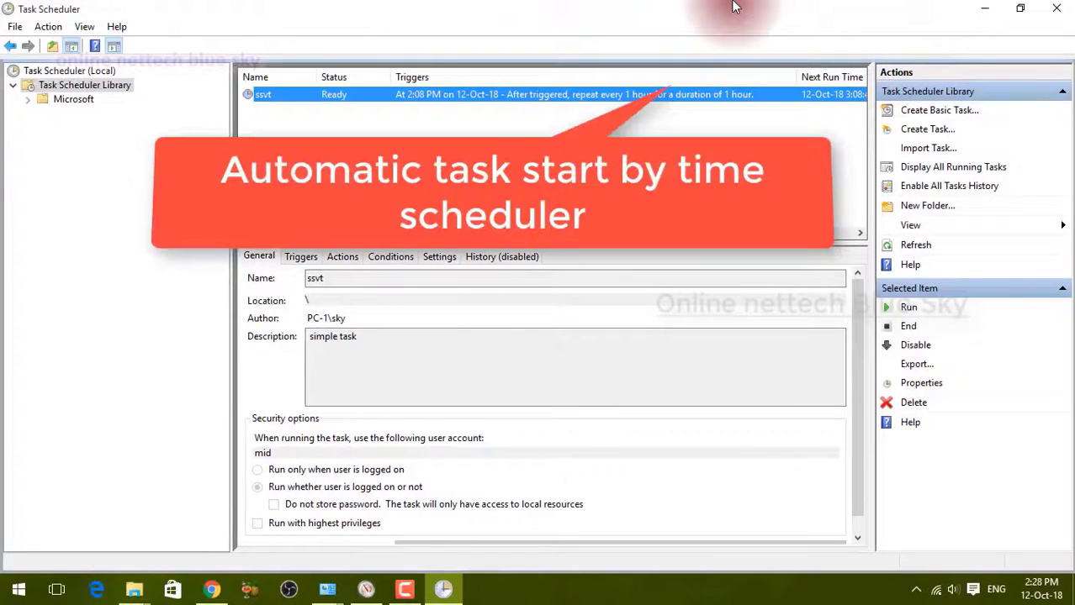
Switch to the Administrative Tools window and look over its tools, selecting Computer Management and ODBC Data Sources (32-bit)
mouse_move(334, 593)
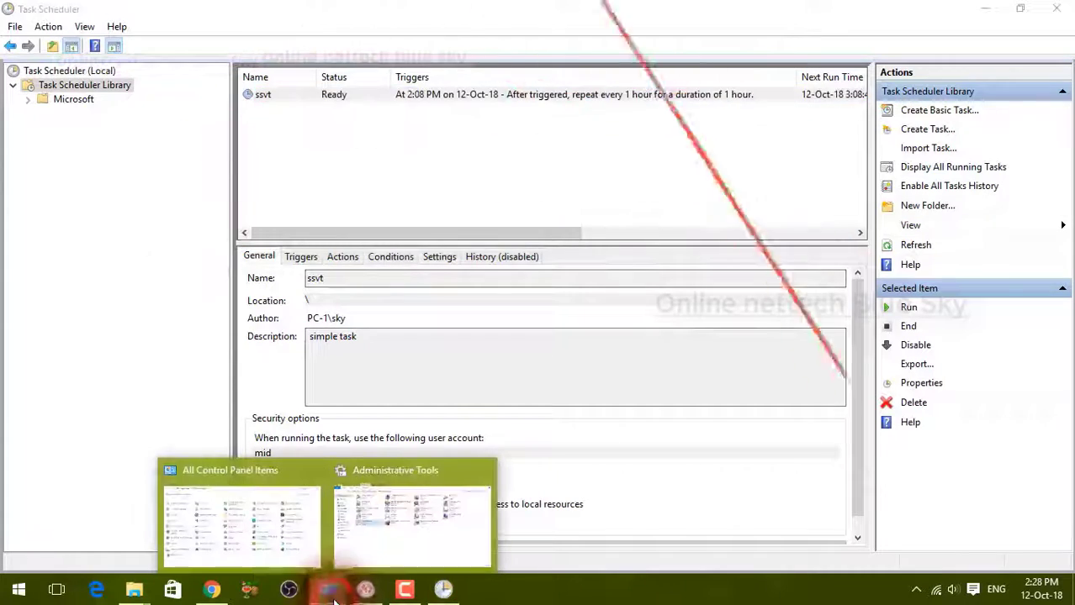
click(349, 546)
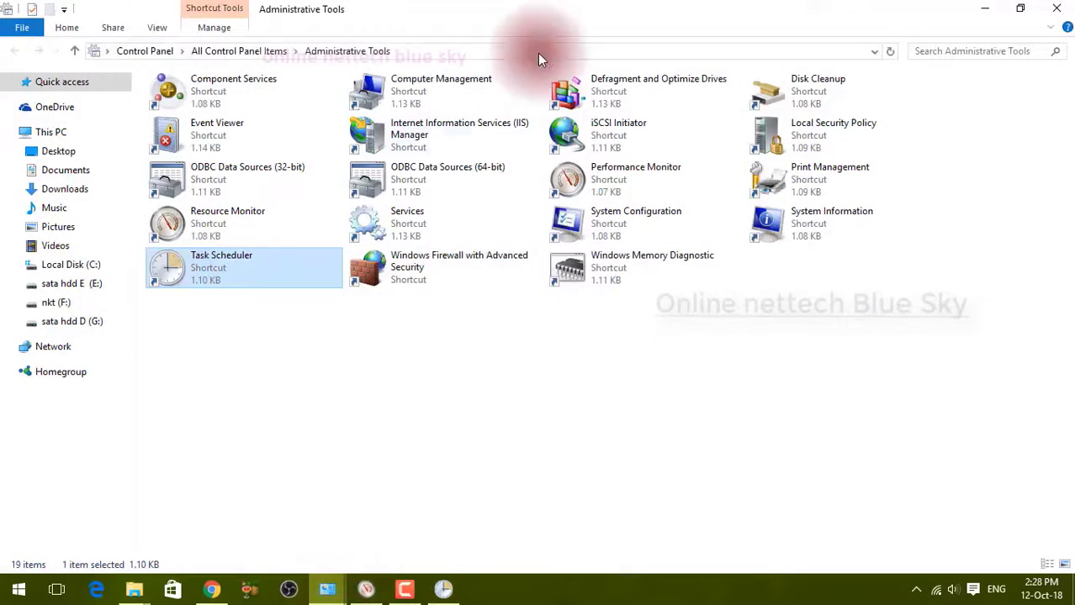
click(488, 84)
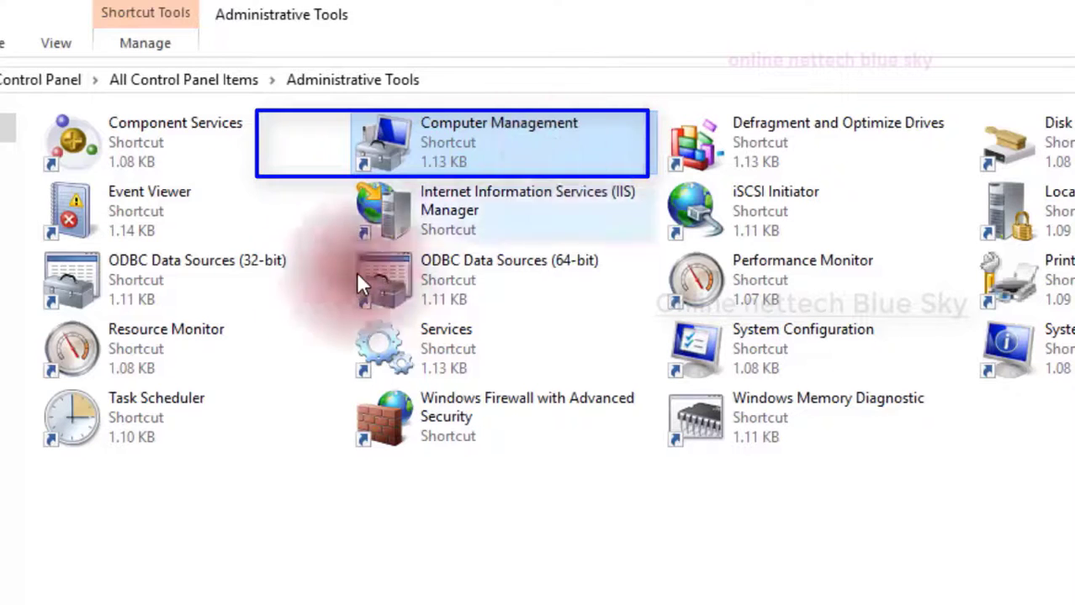
click(207, 261)
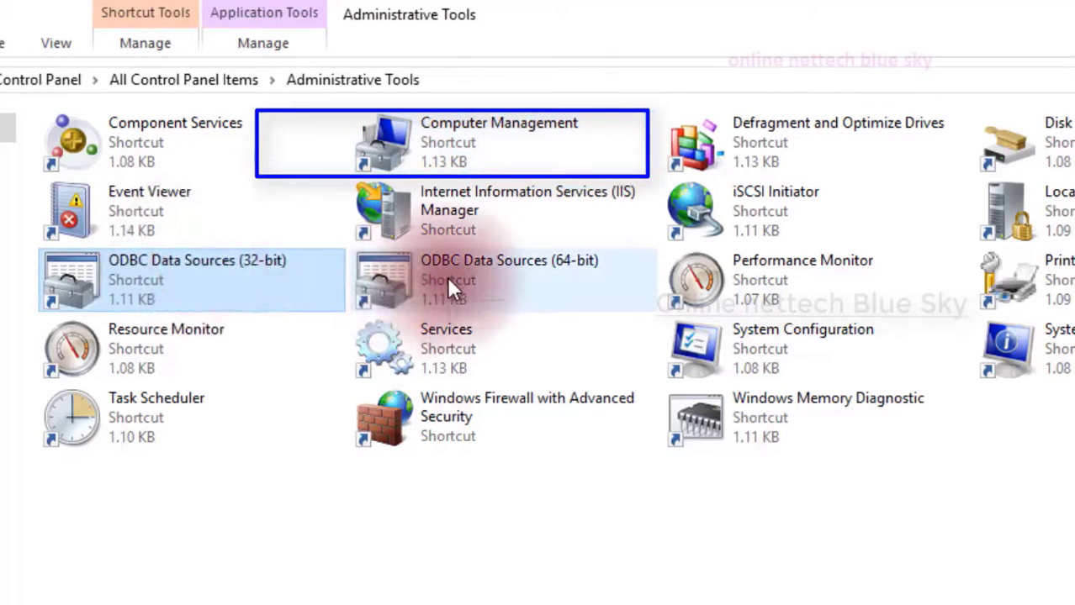
Examine the two ODBC Data Sources shortcuts, selecting the 32-bit and 64-bit versions alternately
click(448, 286)
click(292, 271)
click(369, 281)
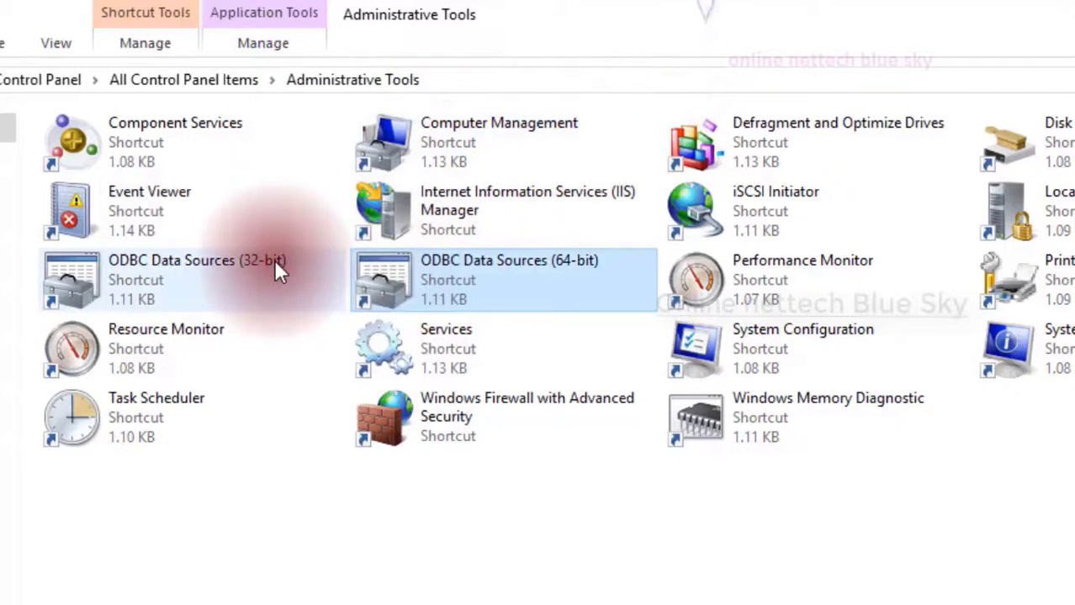
click(273, 260)
click(395, 286)
click(307, 299)
click(393, 289)
click(243, 283)
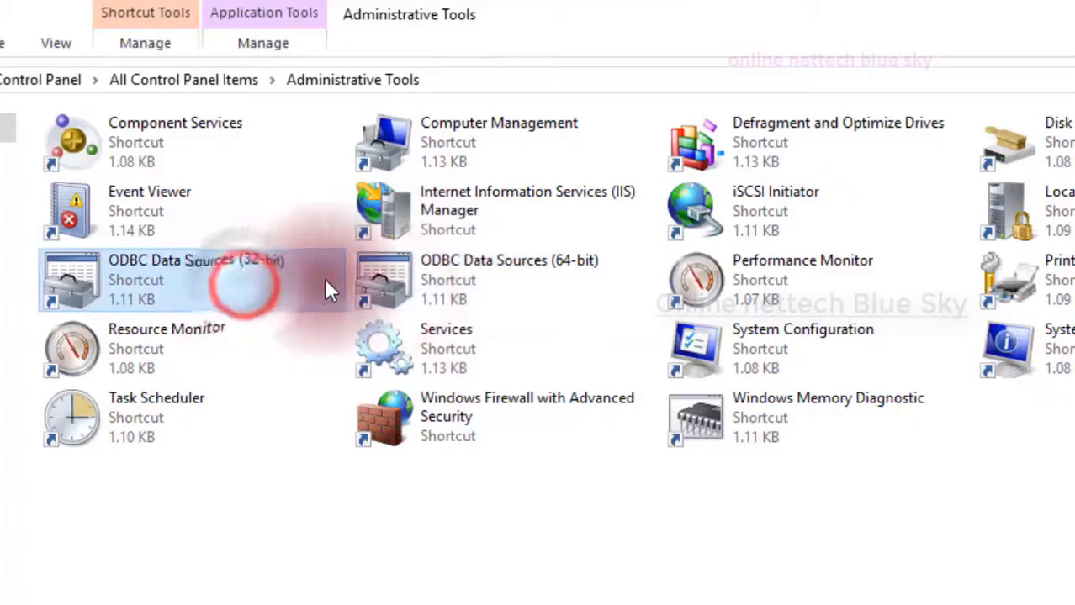
click(363, 284)
click(267, 291)
Look over the Event Viewer, Resource Monitor and Component Services shortcuts, selecting each one in turn
click(177, 215)
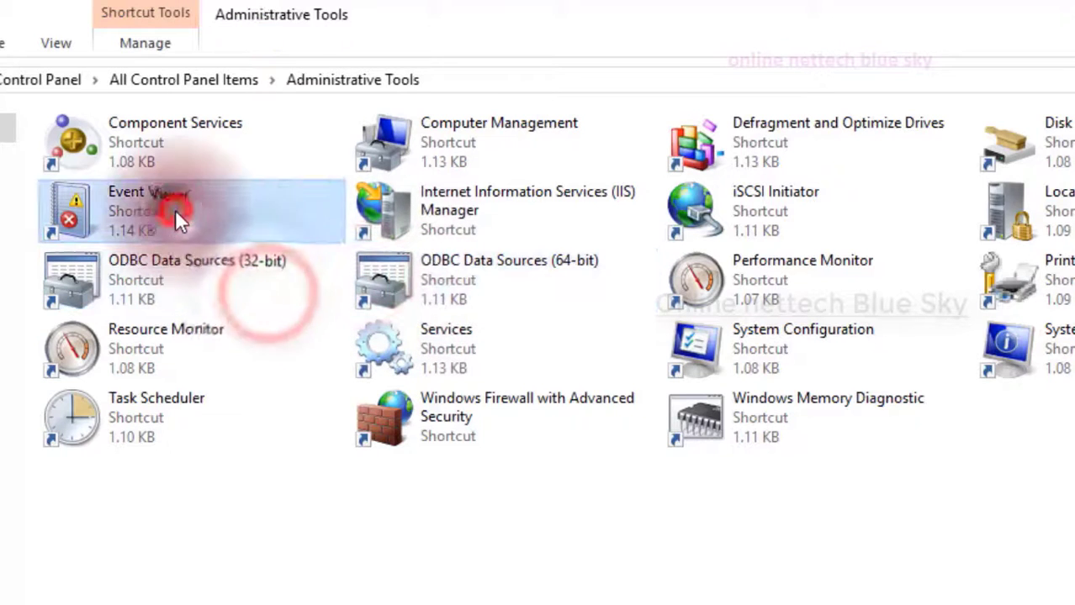
click(137, 336)
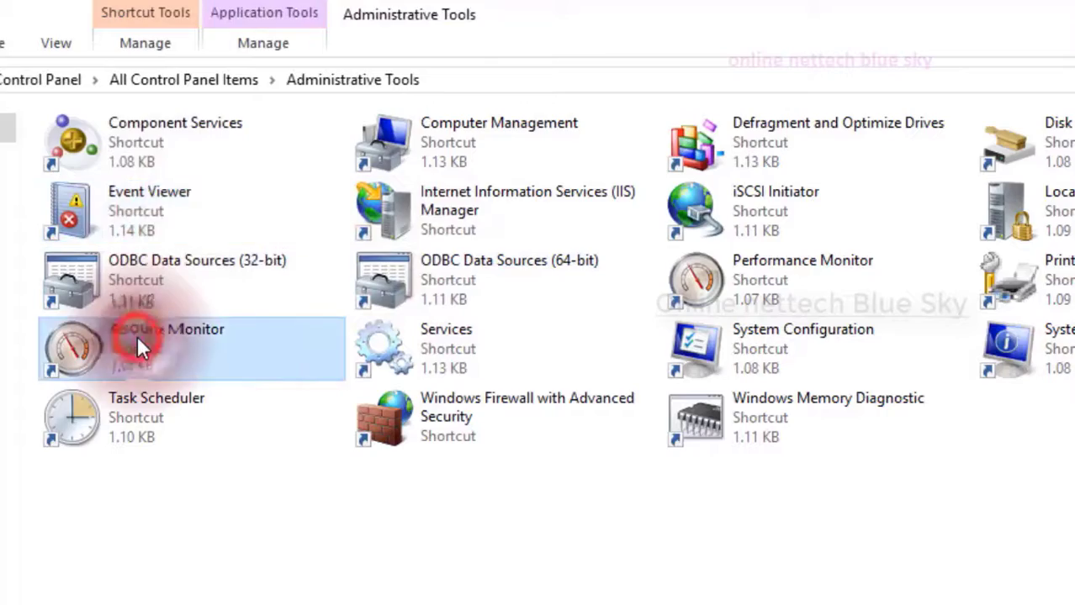
click(152, 148)
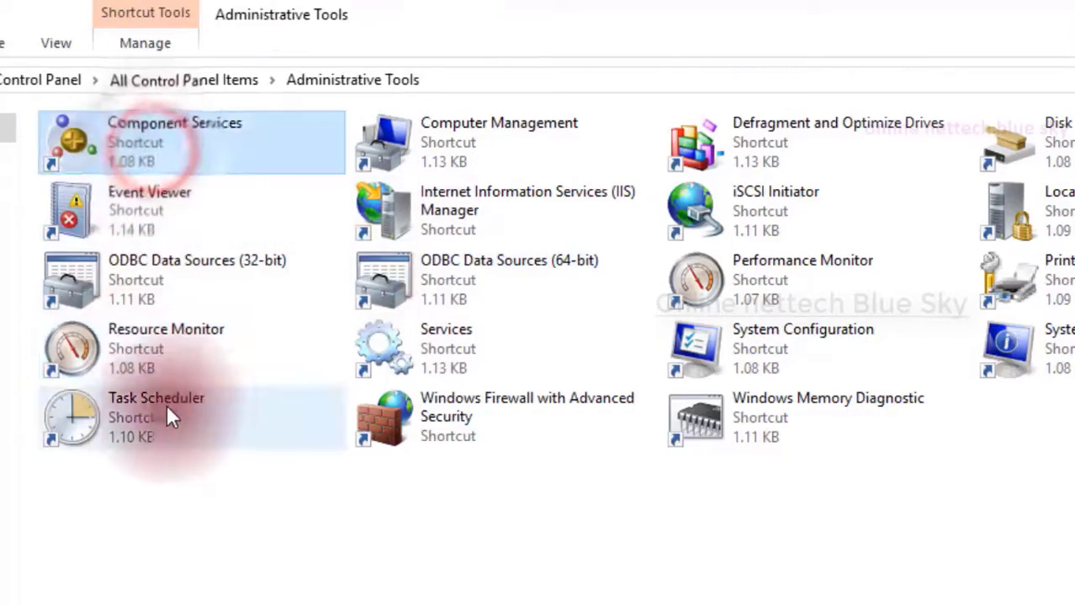
Go up to All Control Panel Items, reopen Administrative Tools from there, and return to the full list of items
click(59, 49)
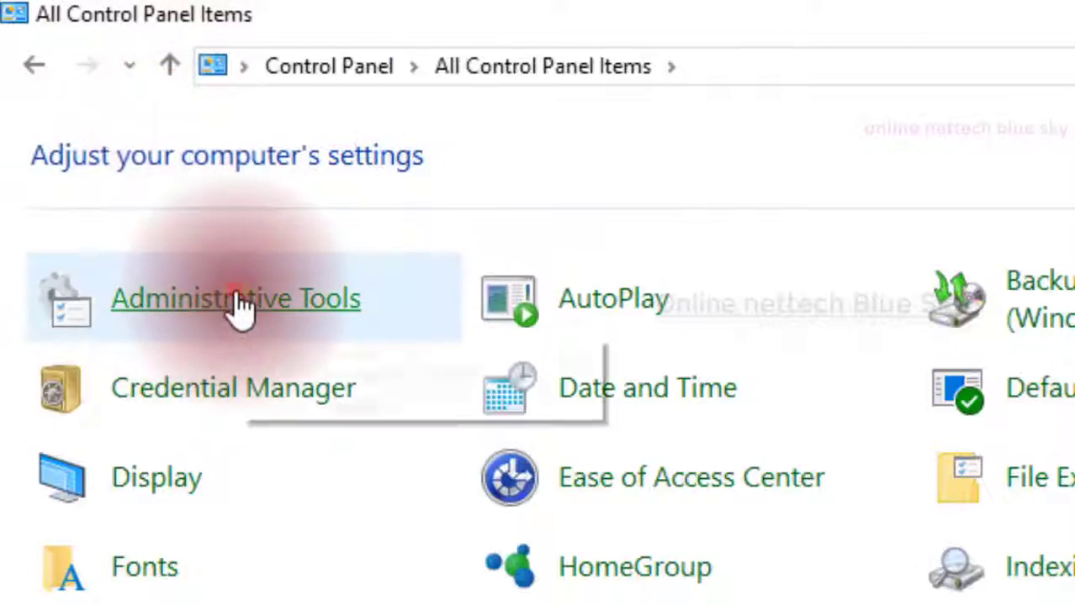
double_click(240, 310)
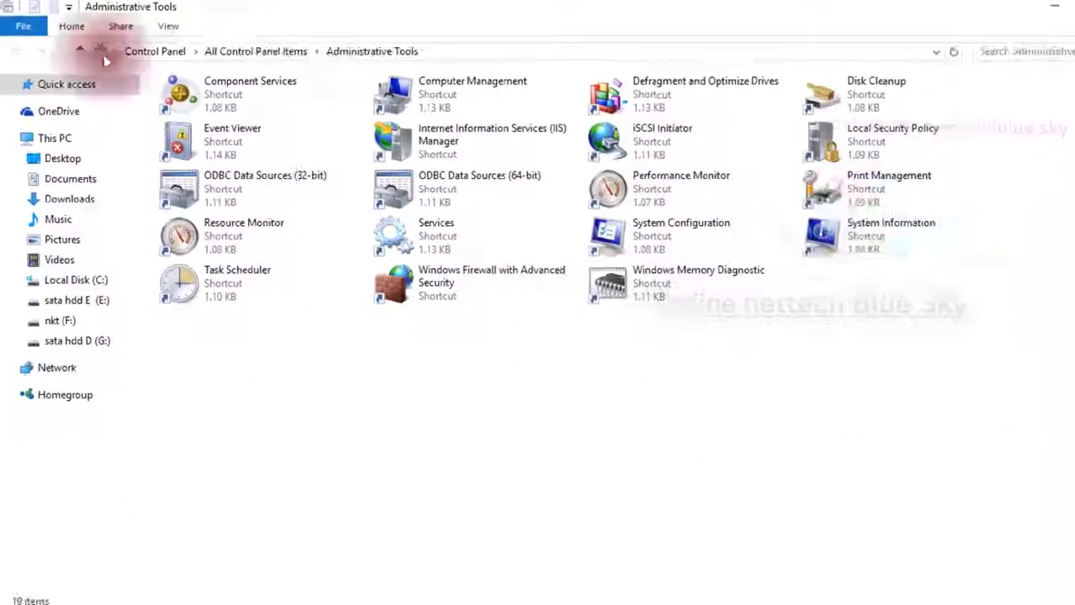
click(79, 50)
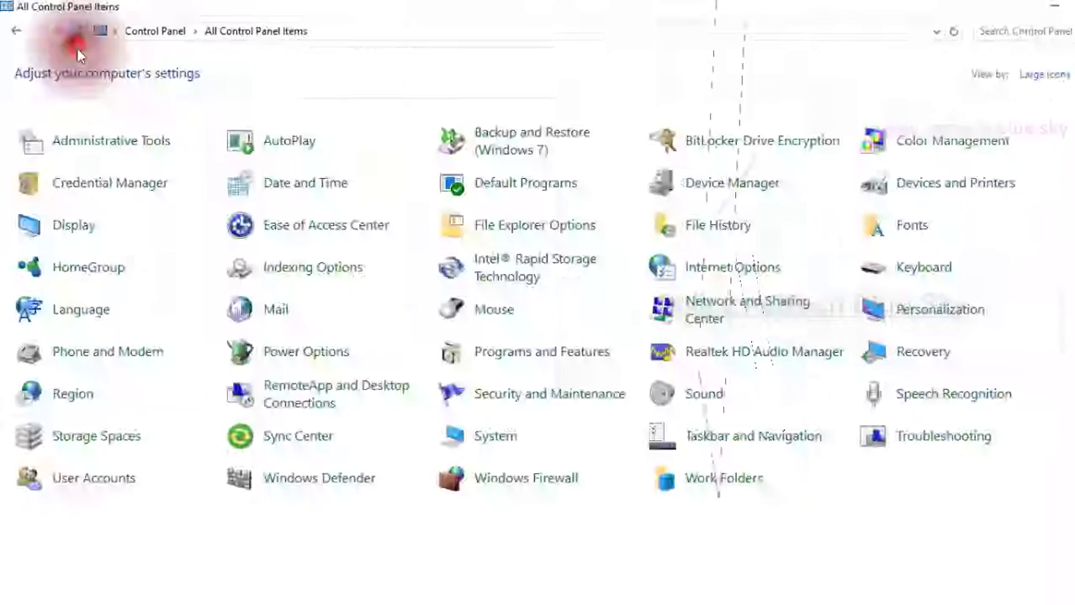